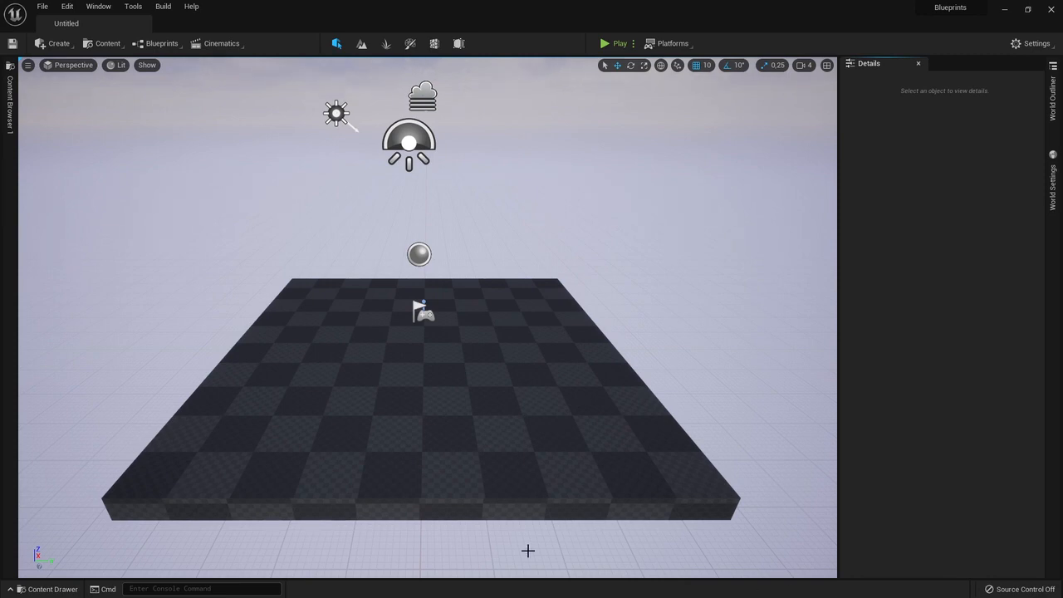
Look through the categories in the Editor Preferences and close them again
left_click(43, 7)
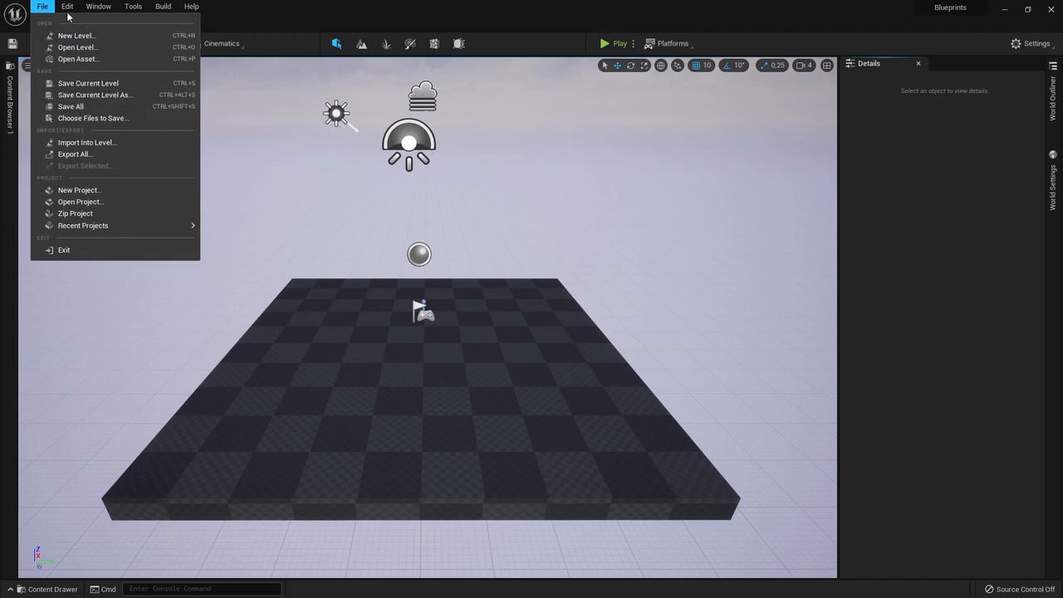
mouse_move(68, 8)
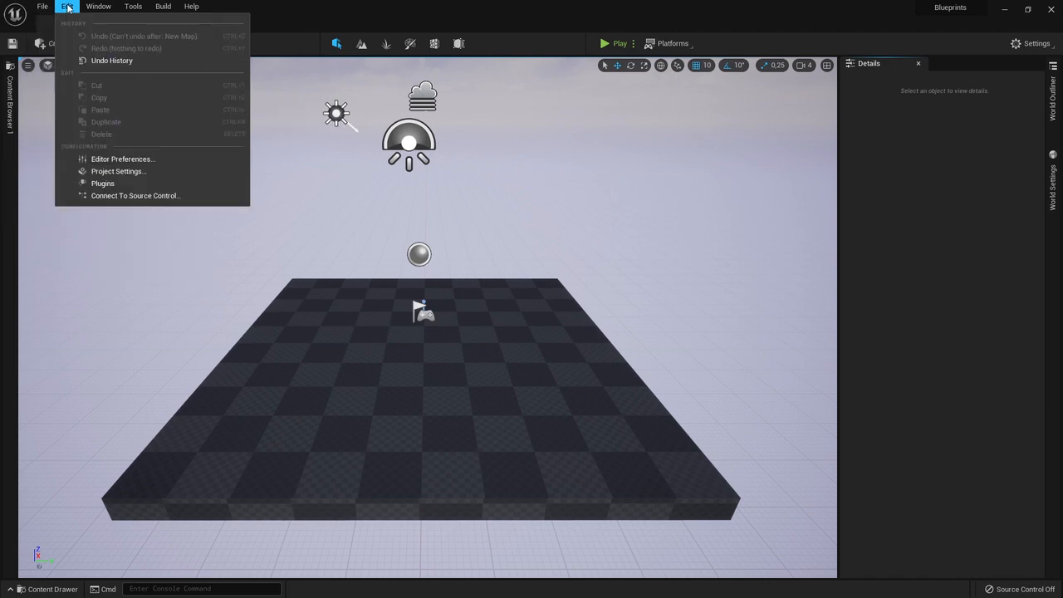
left_click(120, 160)
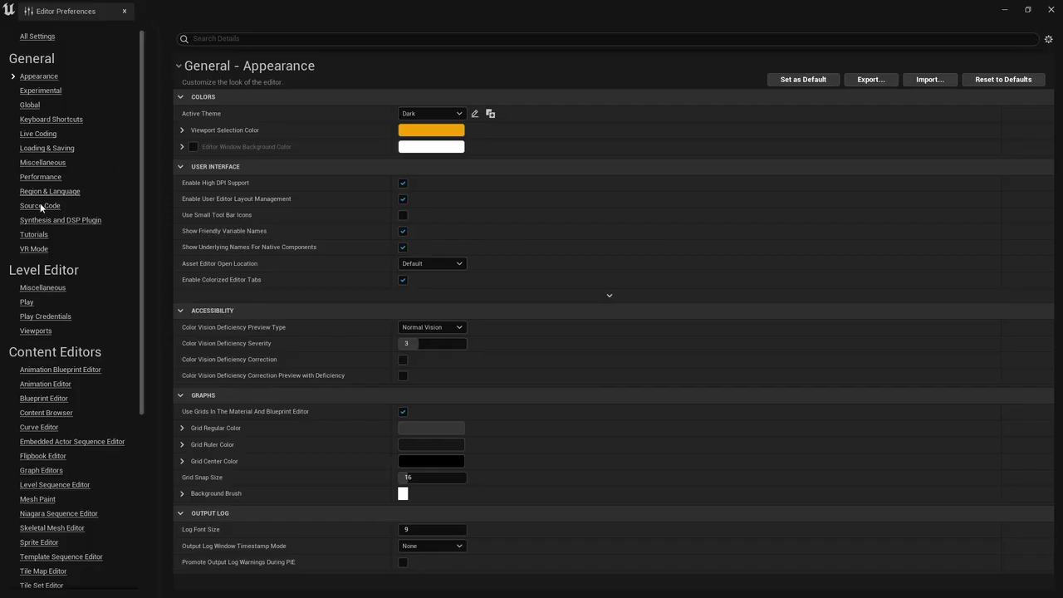
scroll(138, 216, "down", 5)
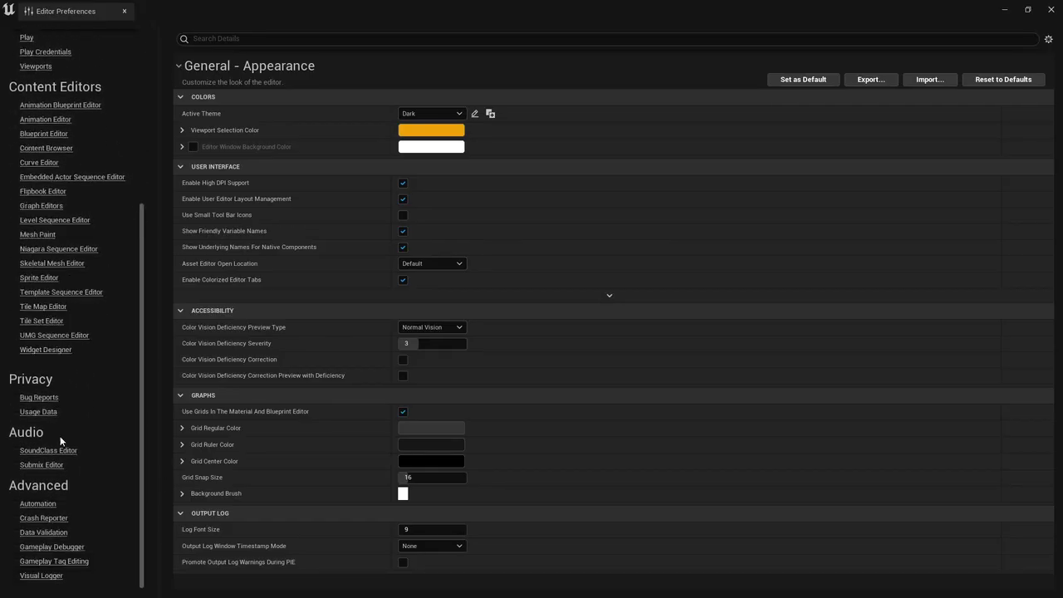
scroll(87, 262, "up", 5)
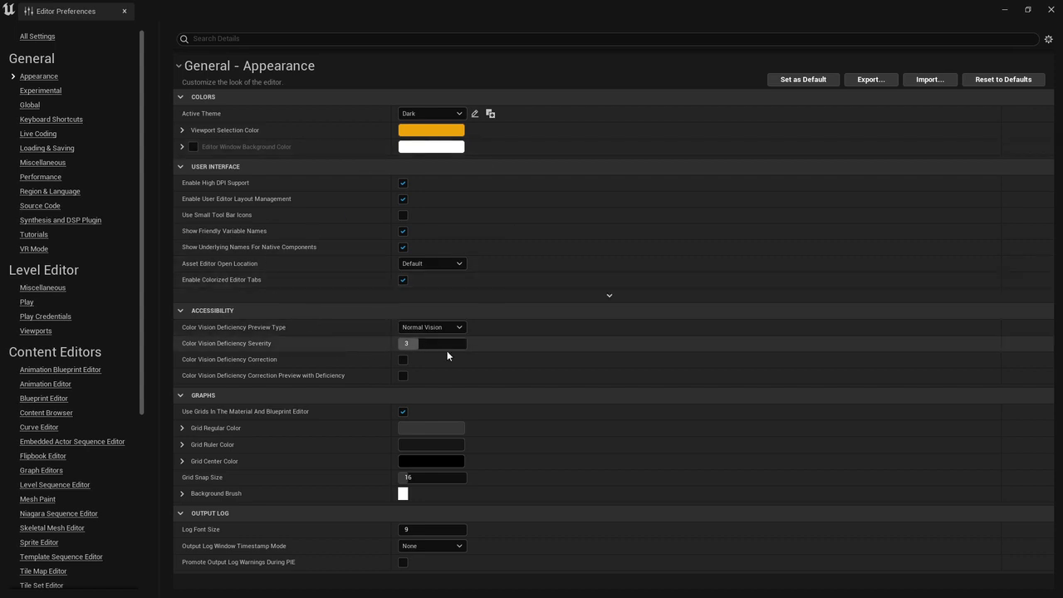
left_click(1051, 10)
Open the Project Settings and view the Maps & Modes, Movies and Packaging pages
left_click(89, 7)
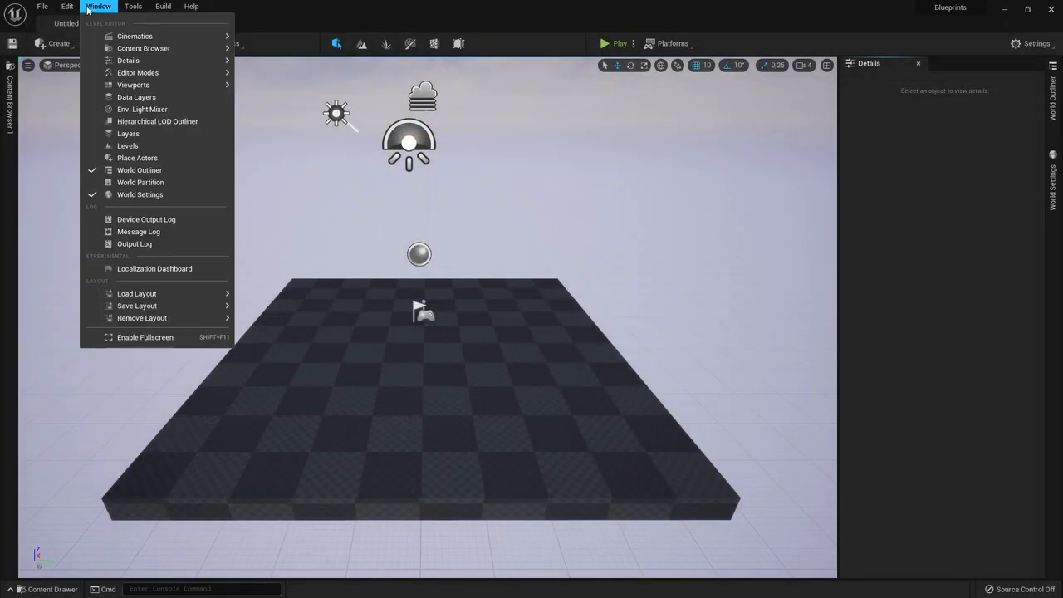
left_click(98, 174)
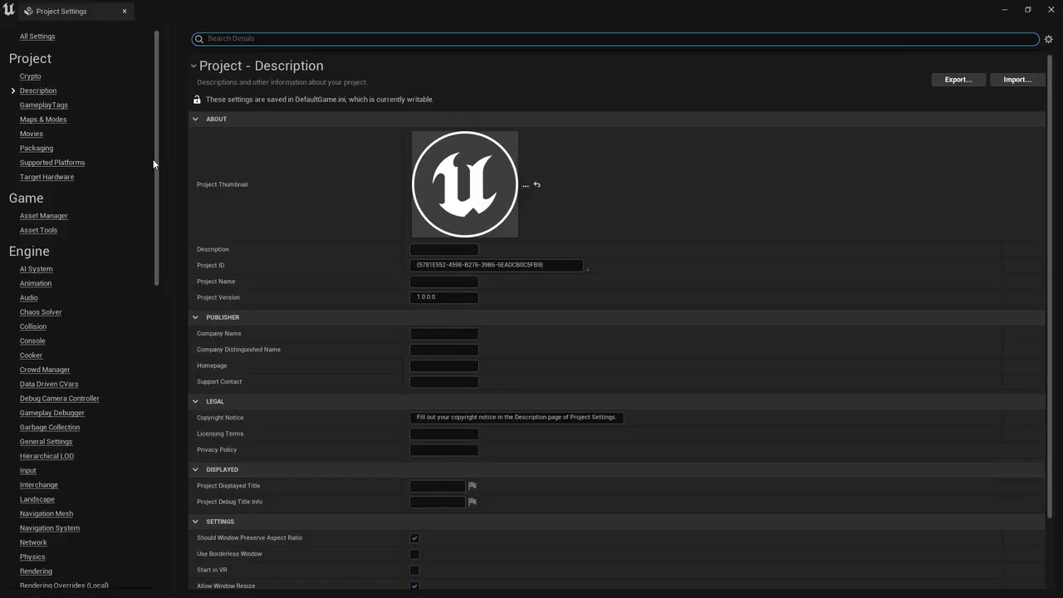
left_click(37, 121)
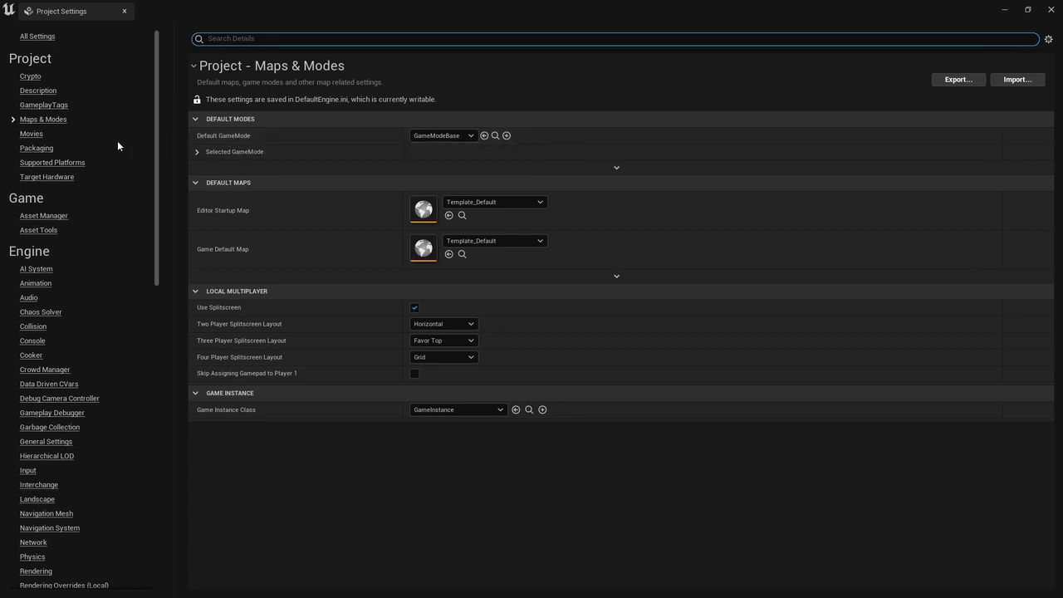
left_click(32, 133)
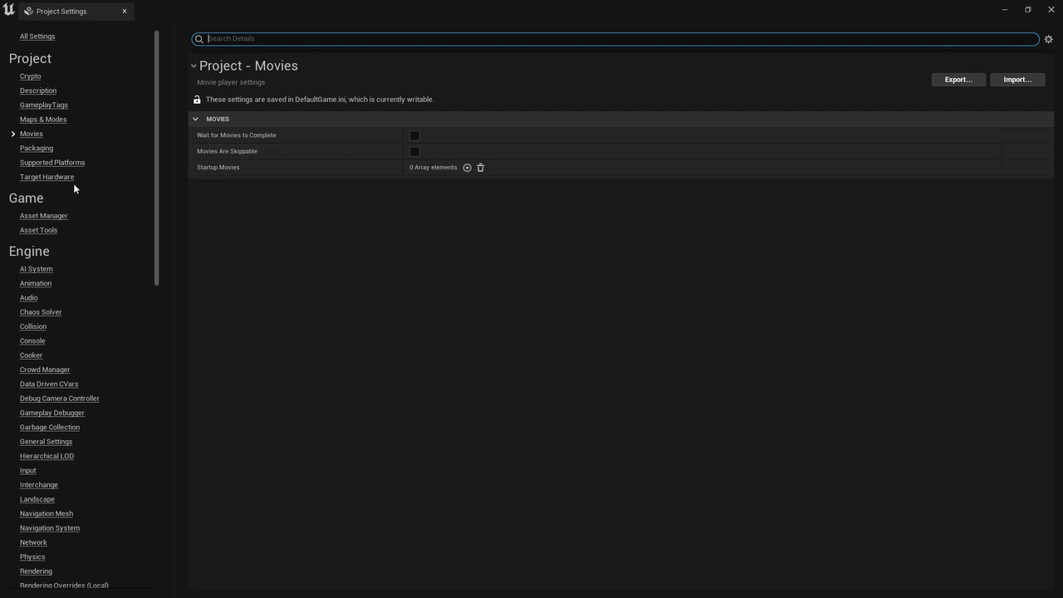
left_click(41, 149)
scroll(390, 357, "down", 1)
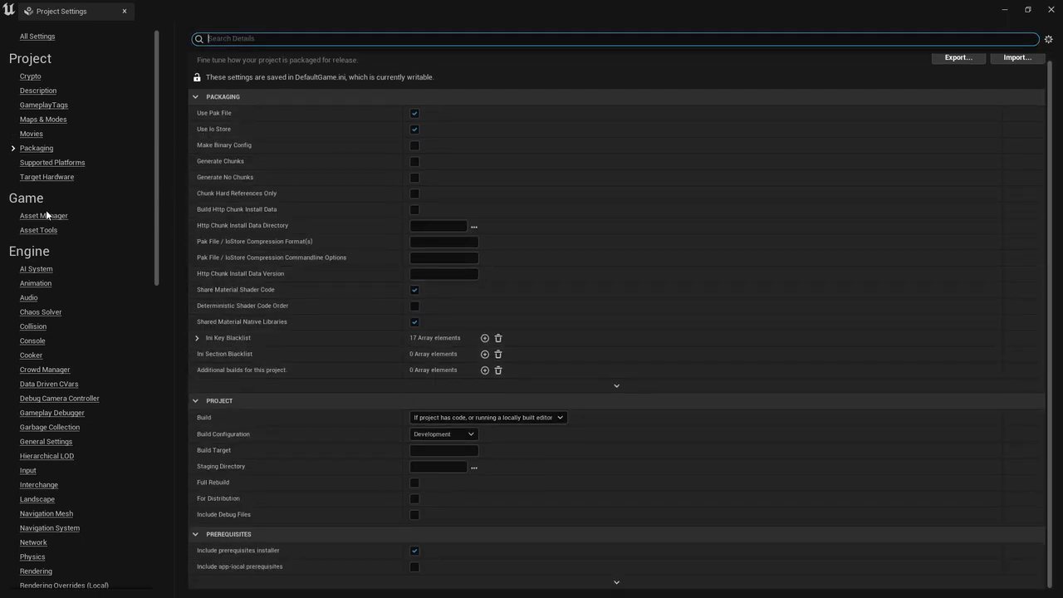
Return to the project's Description page, look through the Engine, Editor, Platforms and Plugins categories, and close the Project Settings
left_click(38, 91)
scroll(79, 424, "down", 5)
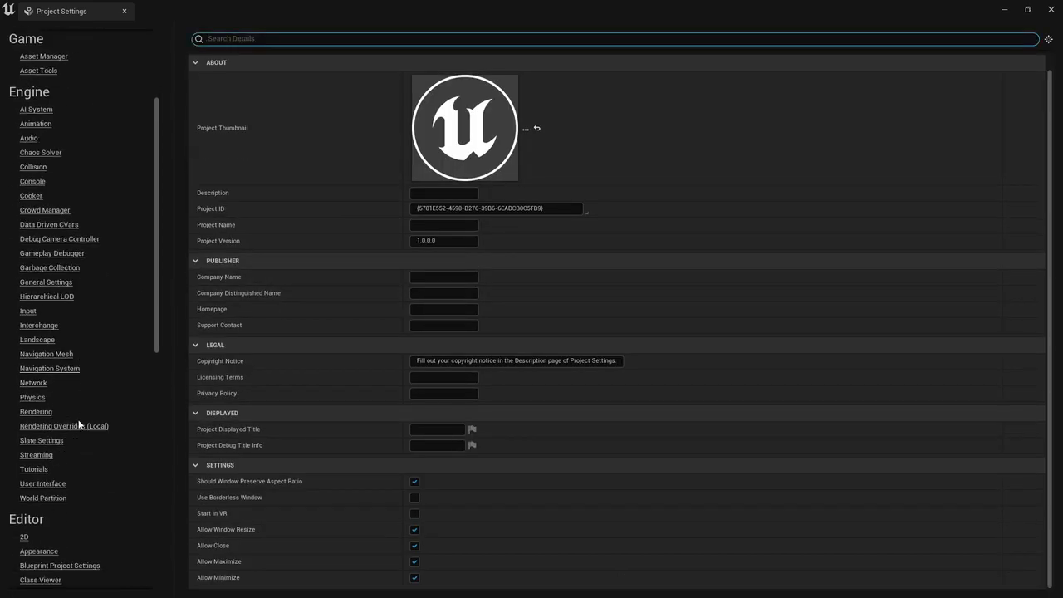
scroll(75, 384, "down", 10)
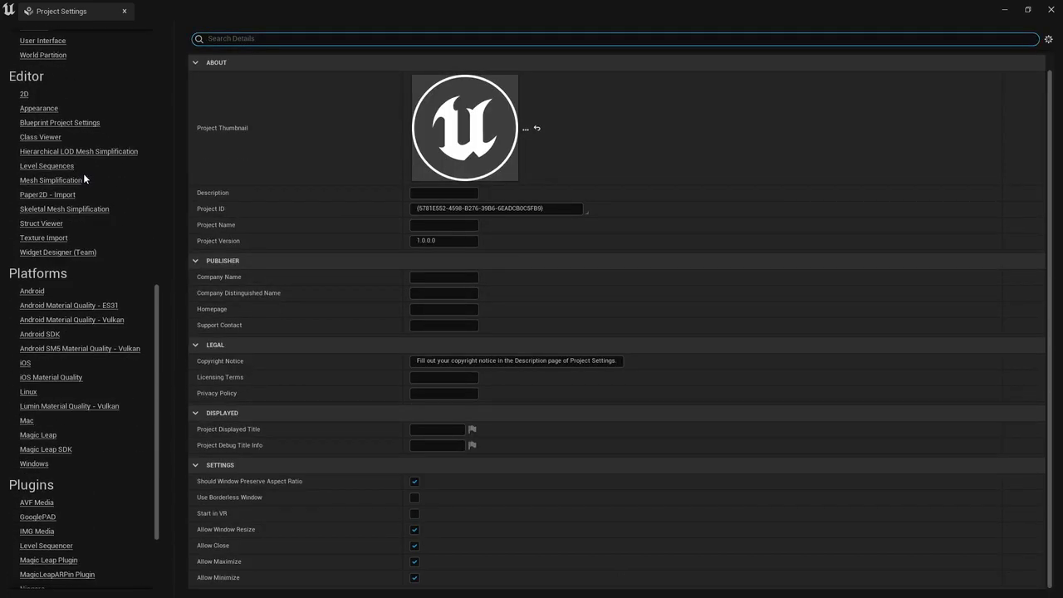
scroll(83, 174, "down", 3)
scroll(86, 172, "up", 13)
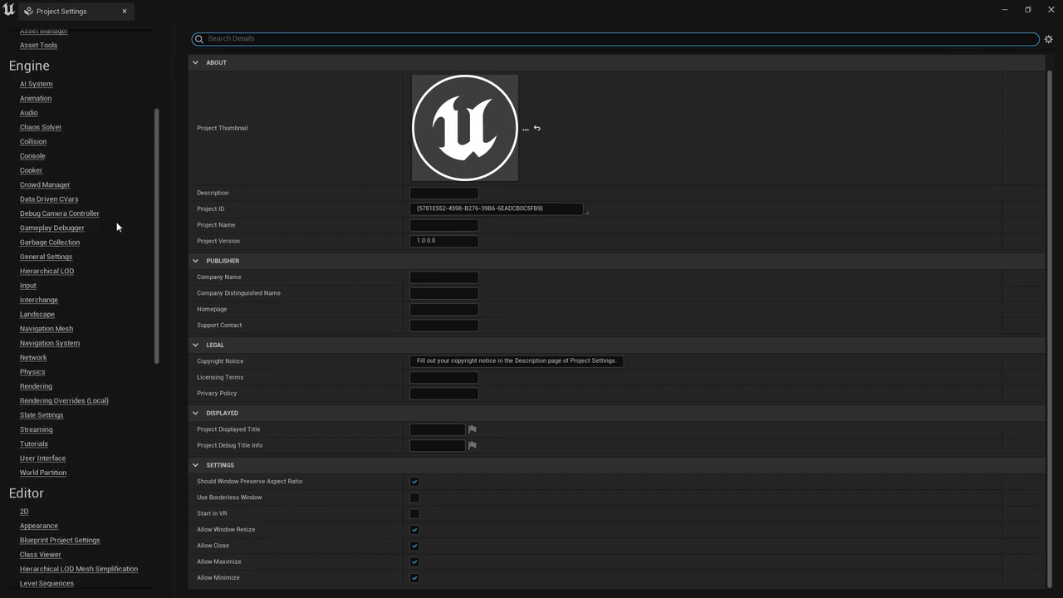
scroll(121, 212, "up", 2)
left_click(1051, 10)
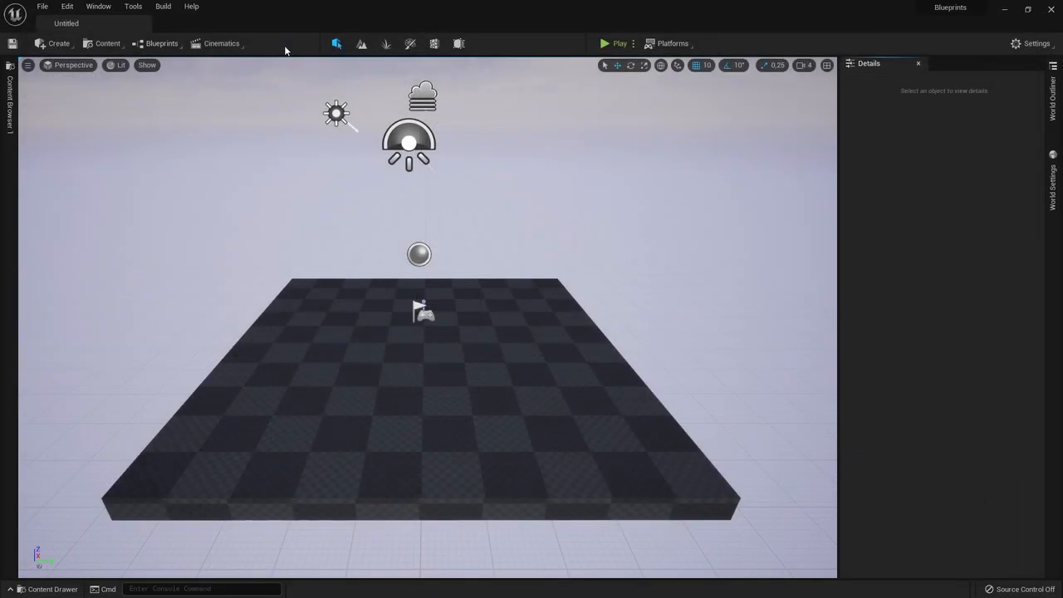
Open the Plugins window and look through the list of built-in plugin categories down to its end
left_click(98, 6)
mouse_move(67, 6)
left_click(121, 186)
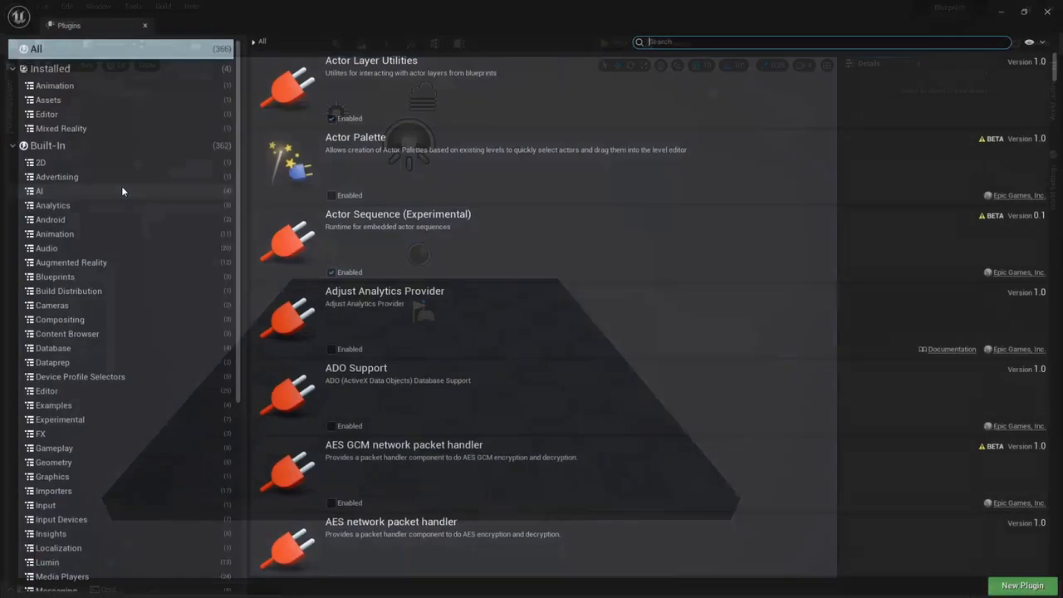
scroll(151, 189, "down", 1)
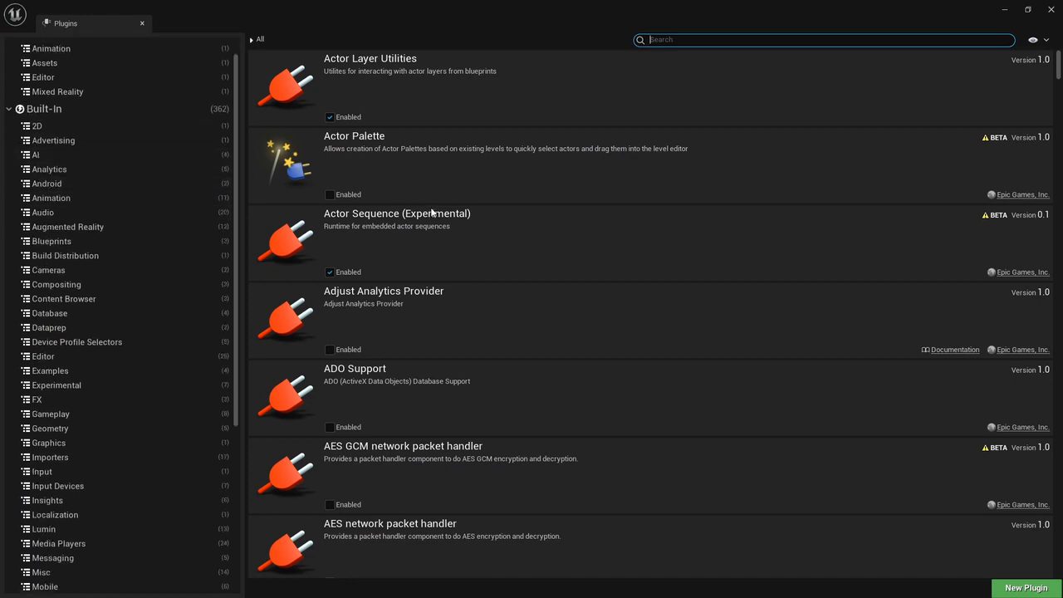
scroll(429, 212, "down", 1)
scroll(415, 209, "up", 1)
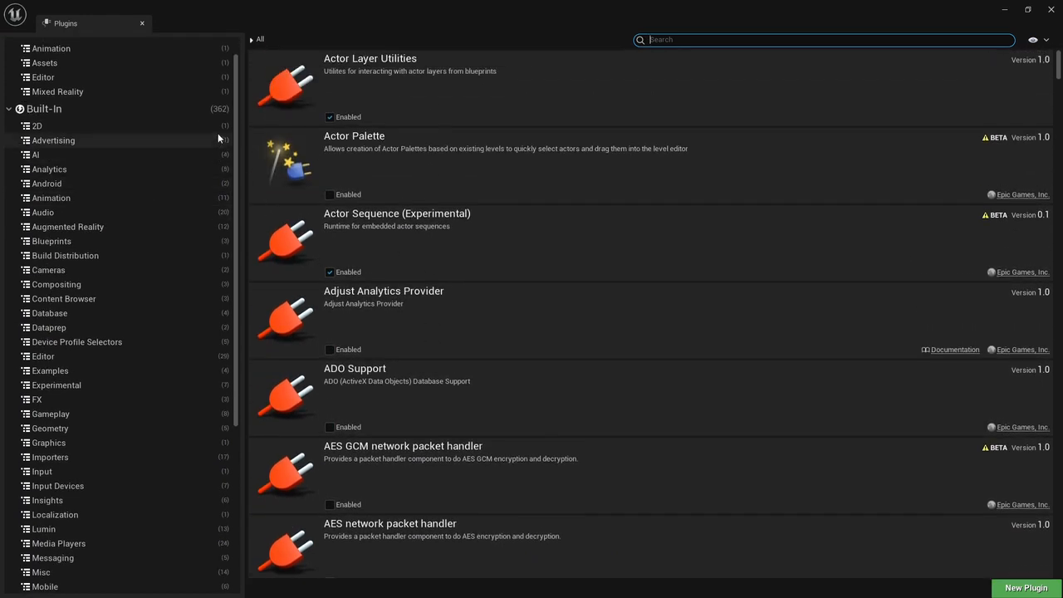
left_click_drag(238, 112, 204, 332)
scroll(93, 542, "up", 1)
scroll(93, 542, "down", 1)
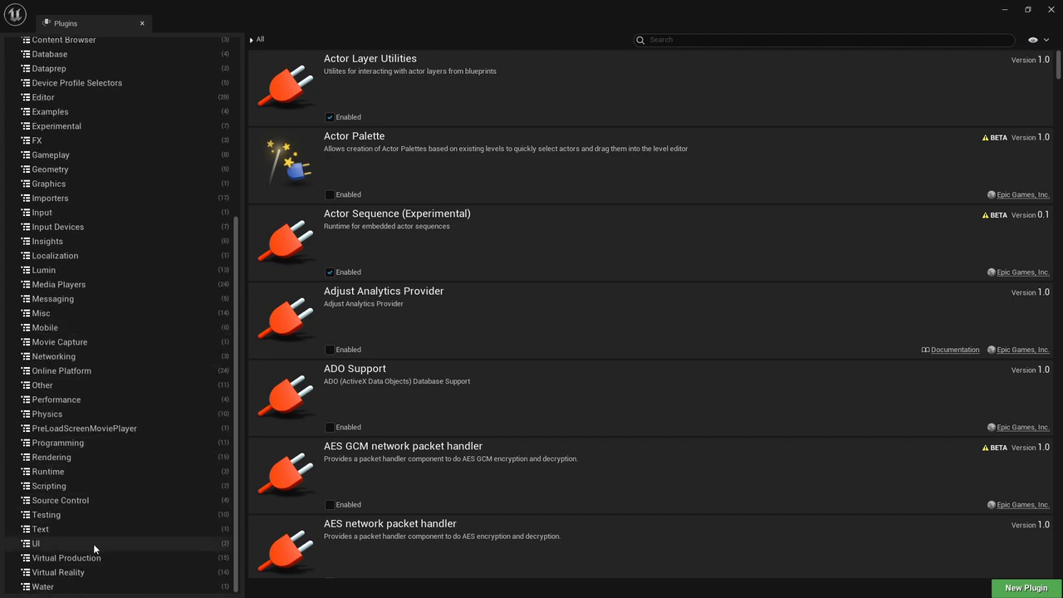
Disable the Oculus VR plugin in the built-in Virtual Reality category
left_click(55, 572)
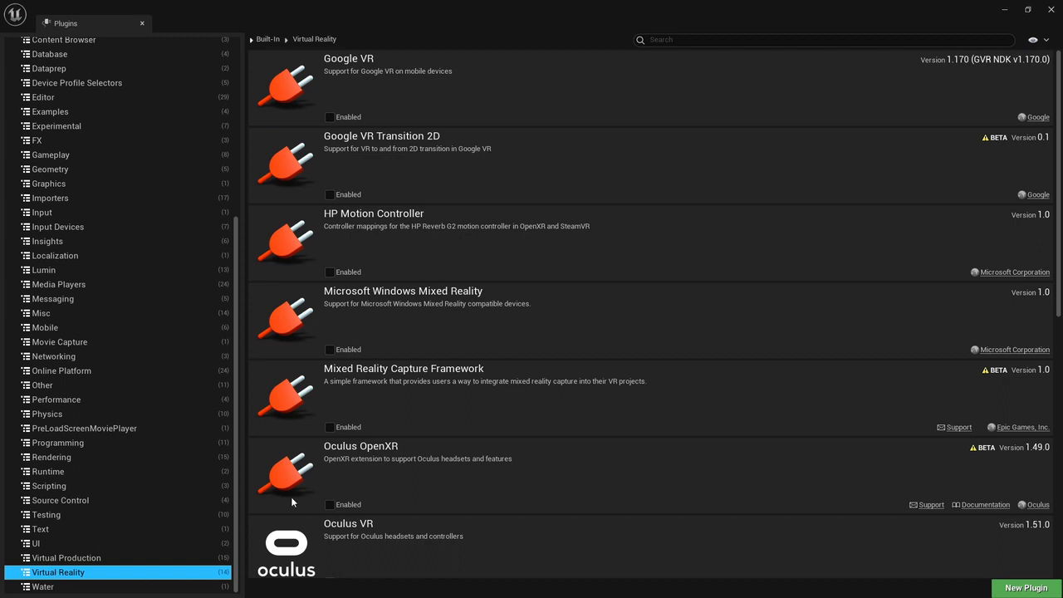
scroll(390, 465, "down", 5)
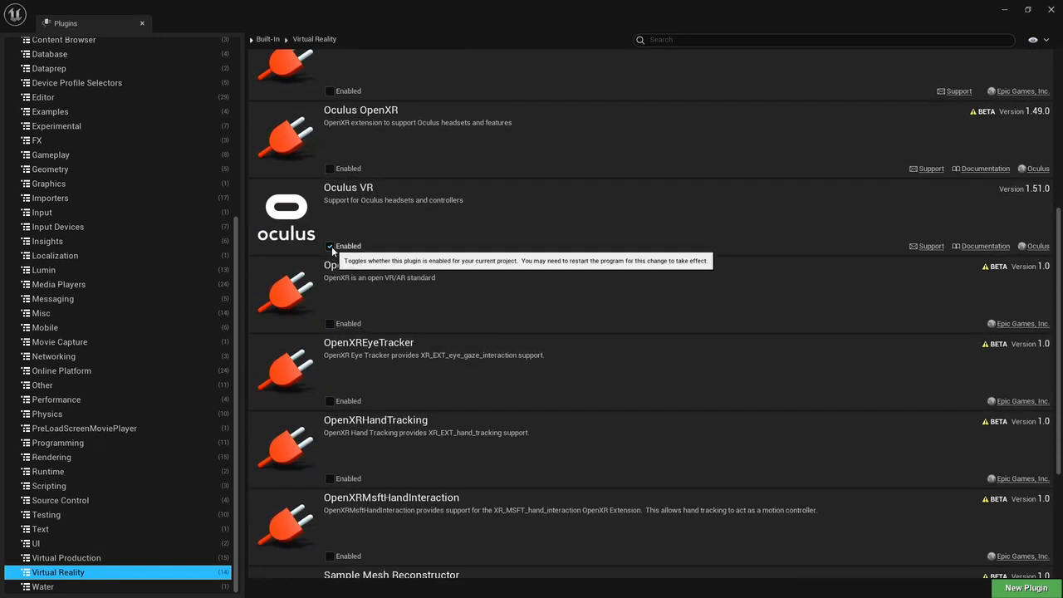
left_click(329, 245)
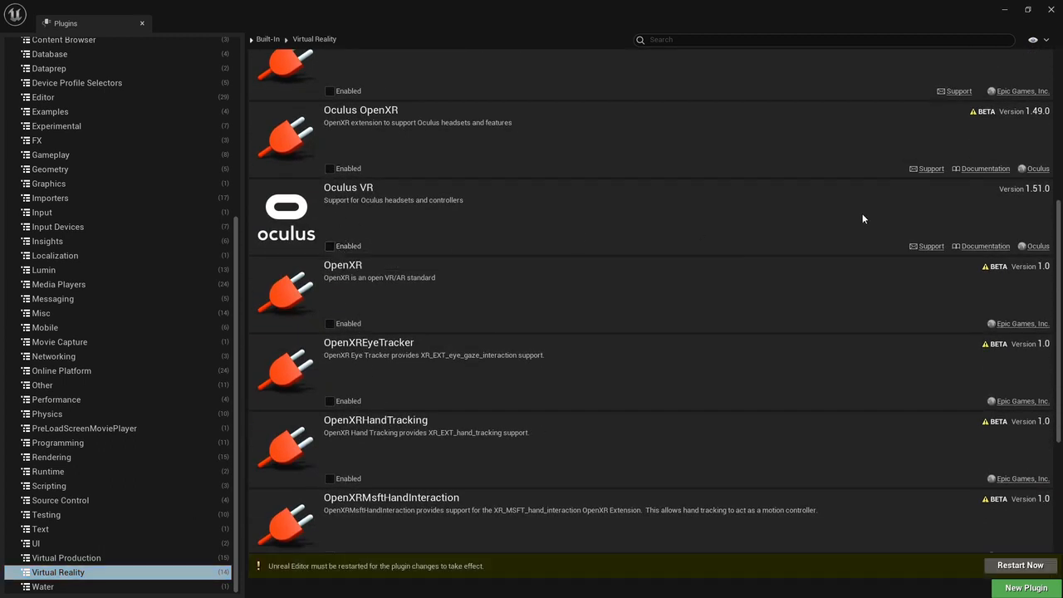
Look over the other Virtual Reality plugins down to SteamVR and restart the editor to apply the plugin change
scroll(1053, 210, "down", 3)
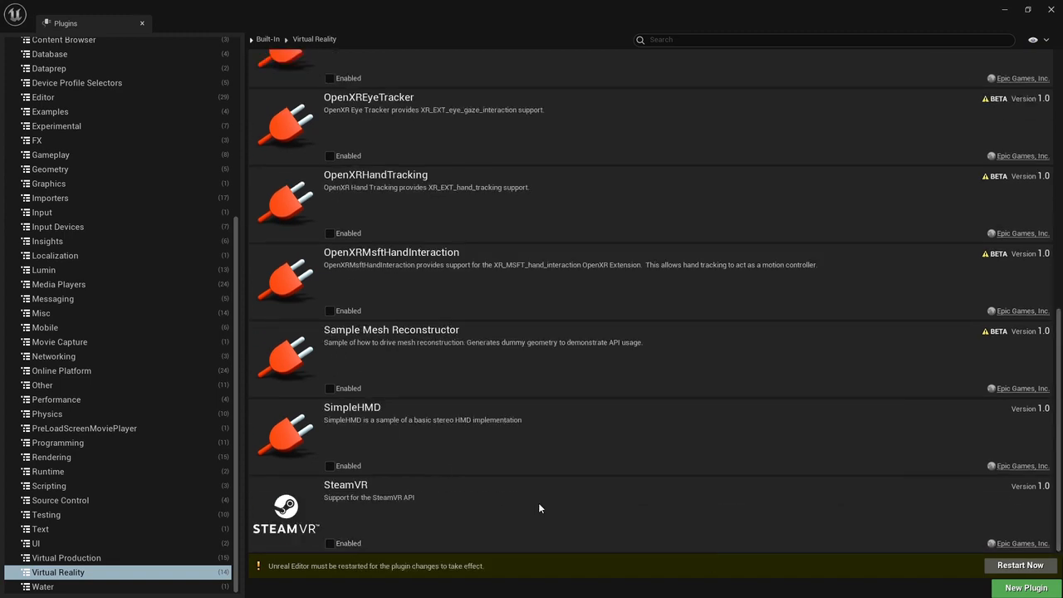
scroll(418, 493, "up", 5)
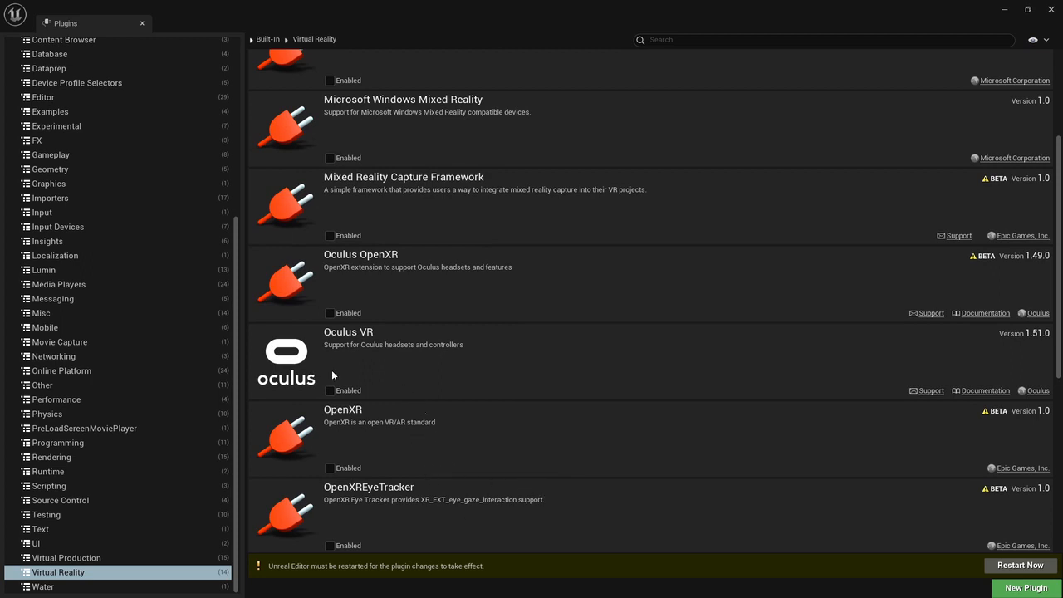
scroll(332, 375, "down", 1)
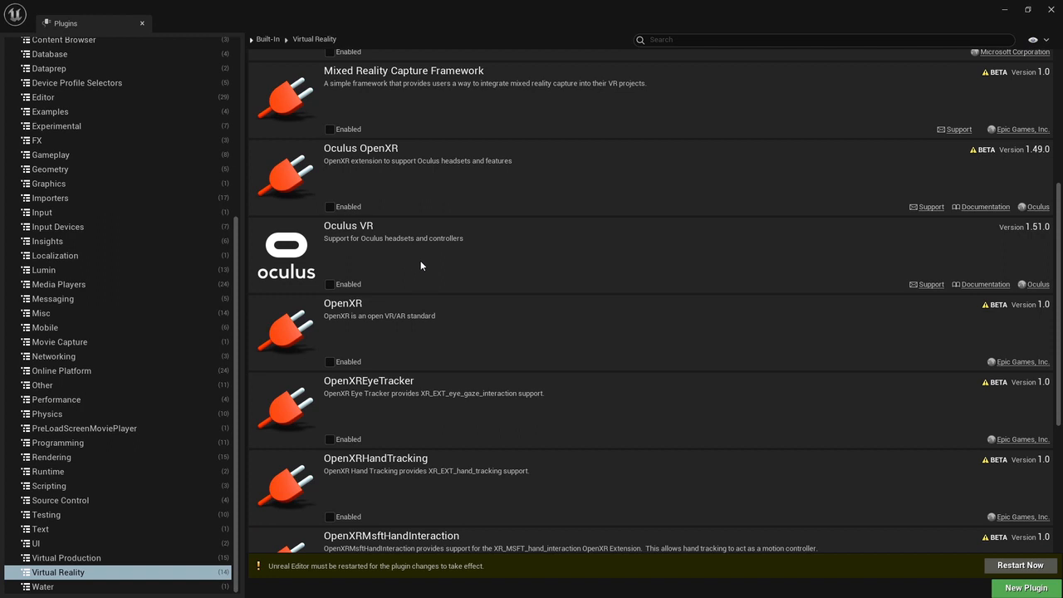
scroll(420, 264, "down", 1)
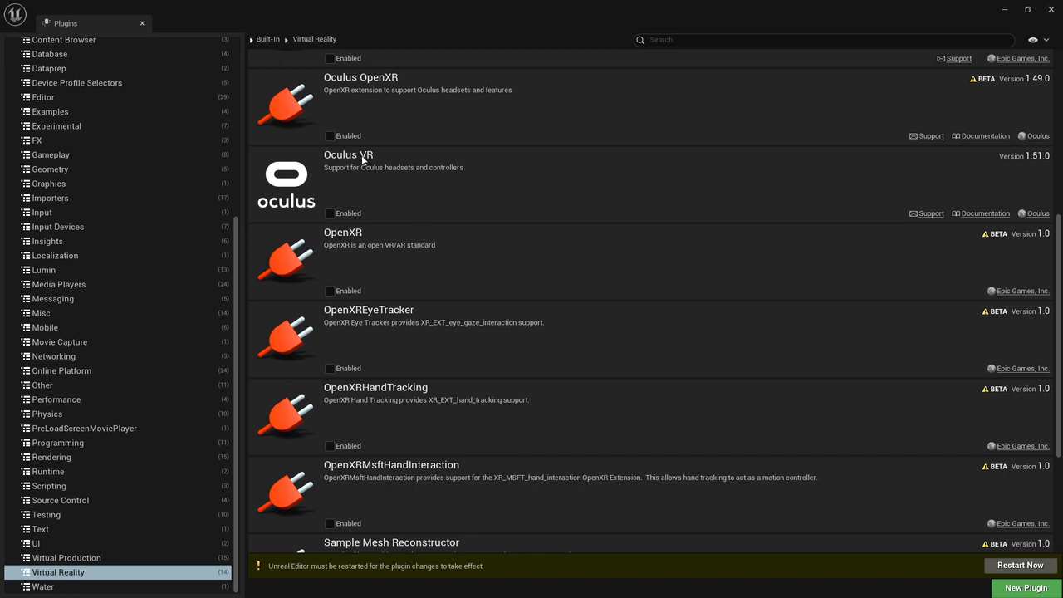
scroll(444, 188, "down", 3)
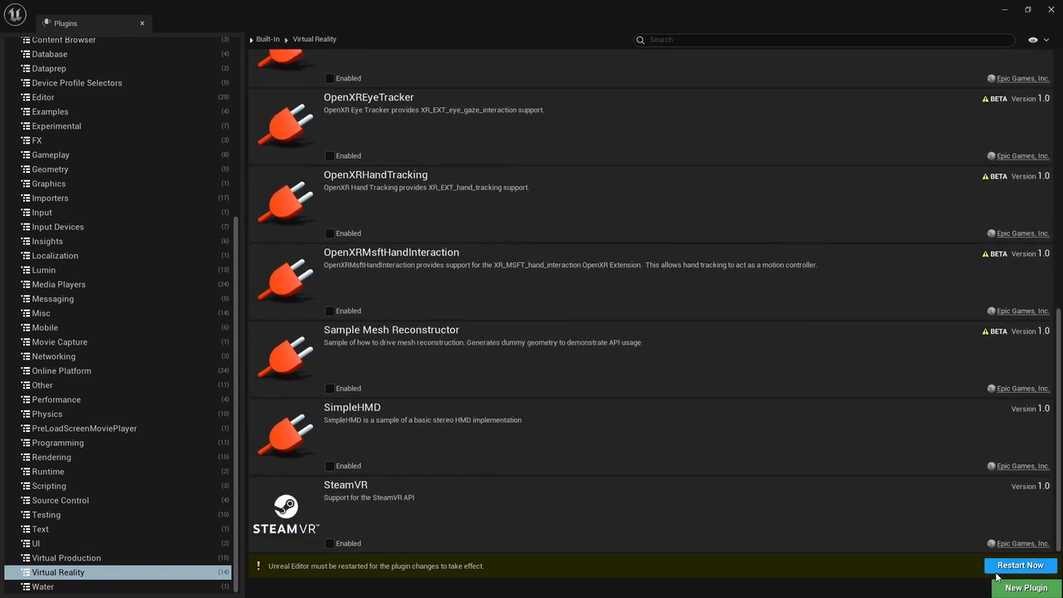
left_click(1019, 565)
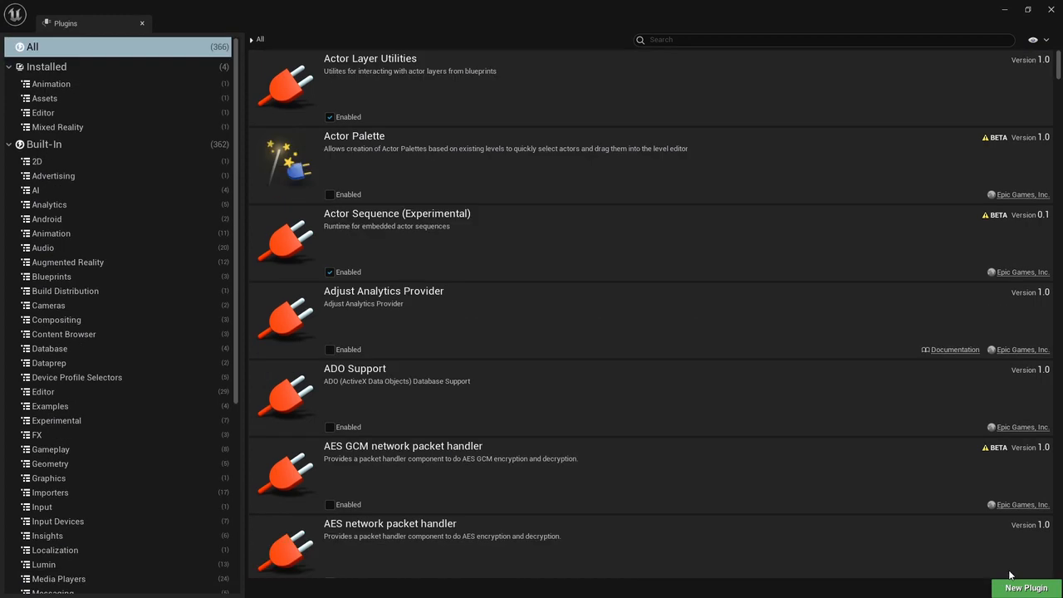
Look through the list of all plugins and close the Plugins window
scroll(322, 451, "down", 10)
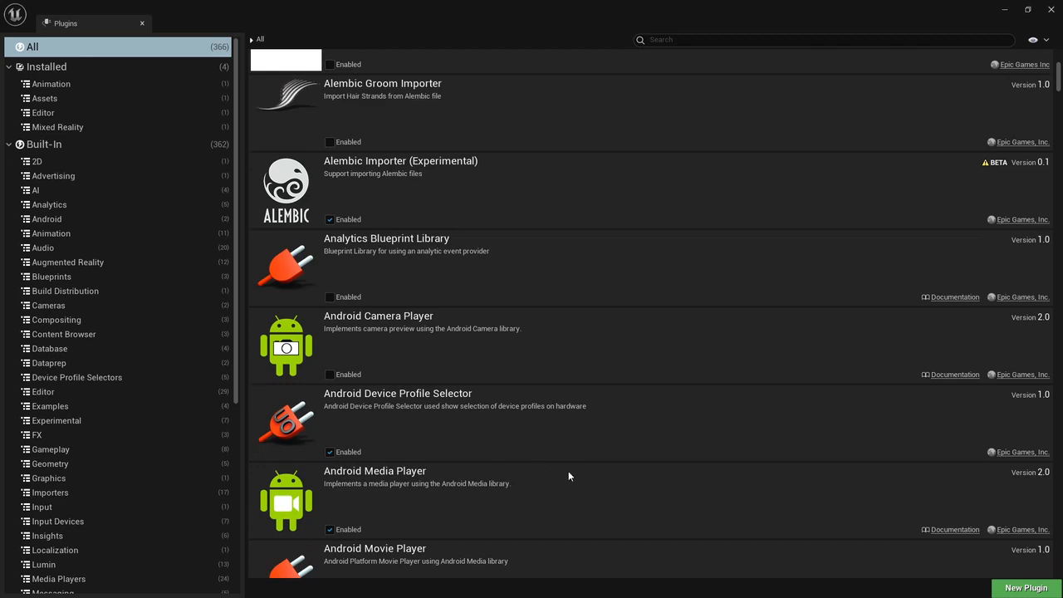
scroll(565, 478, "up", 5)
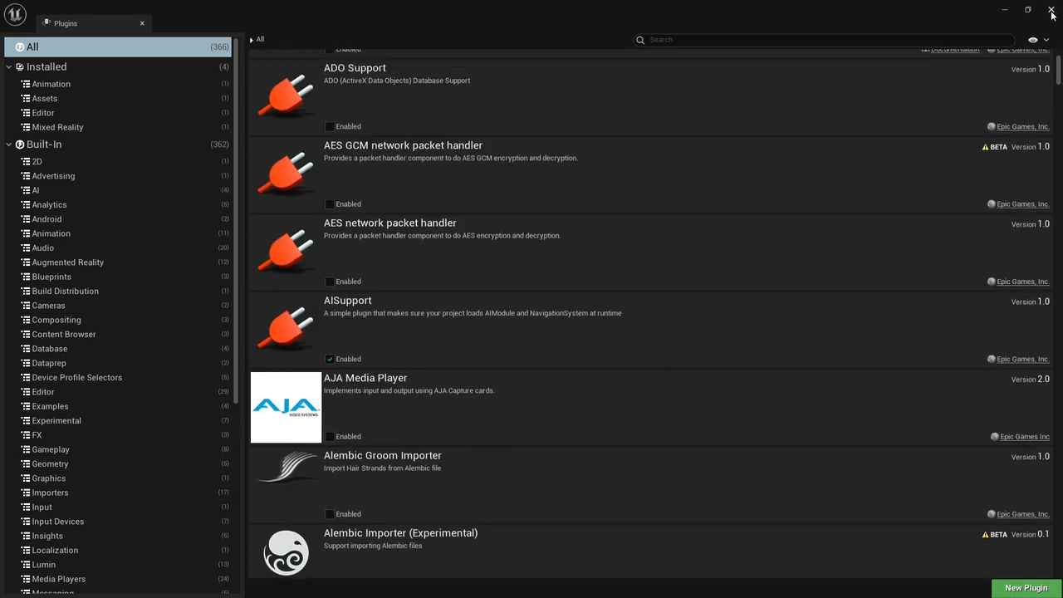
left_click(1051, 10)
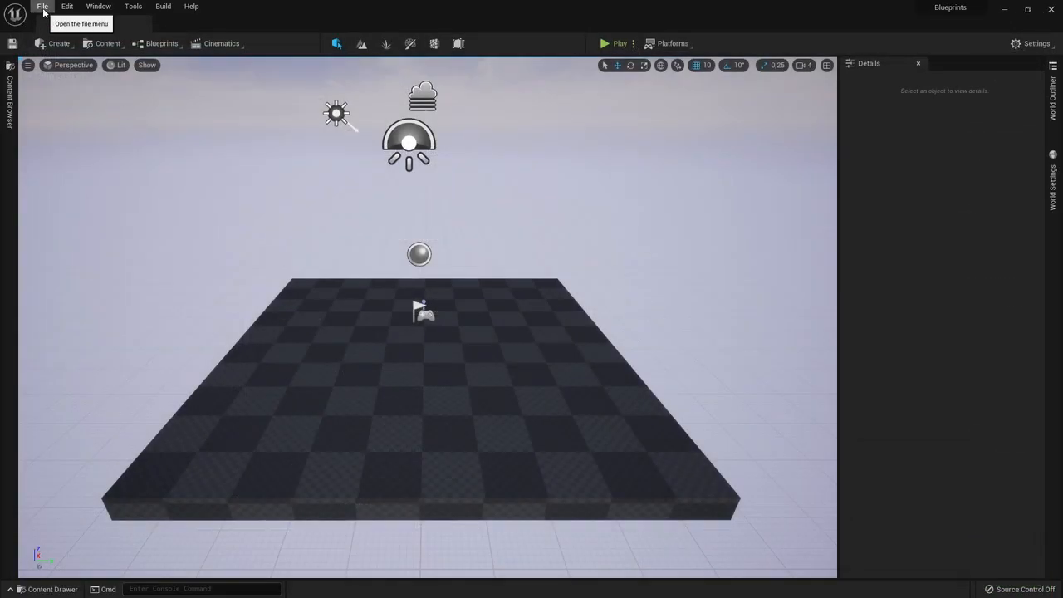
Open a second Details panel, Details 2, and move its floating window over the middle of the viewport
left_click(98, 8)
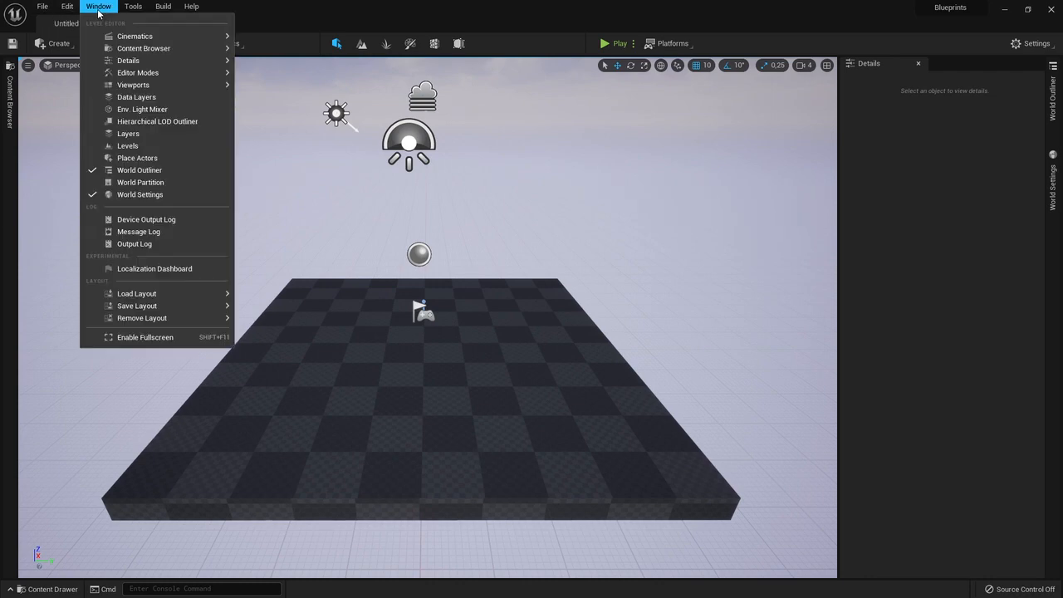
left_click(98, 8)
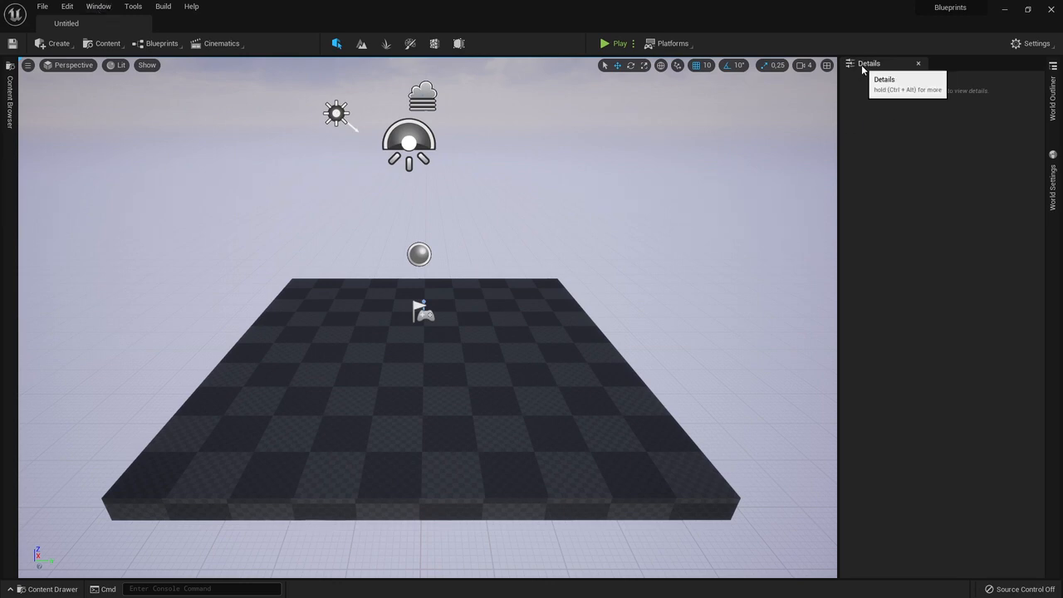
left_click(98, 7)
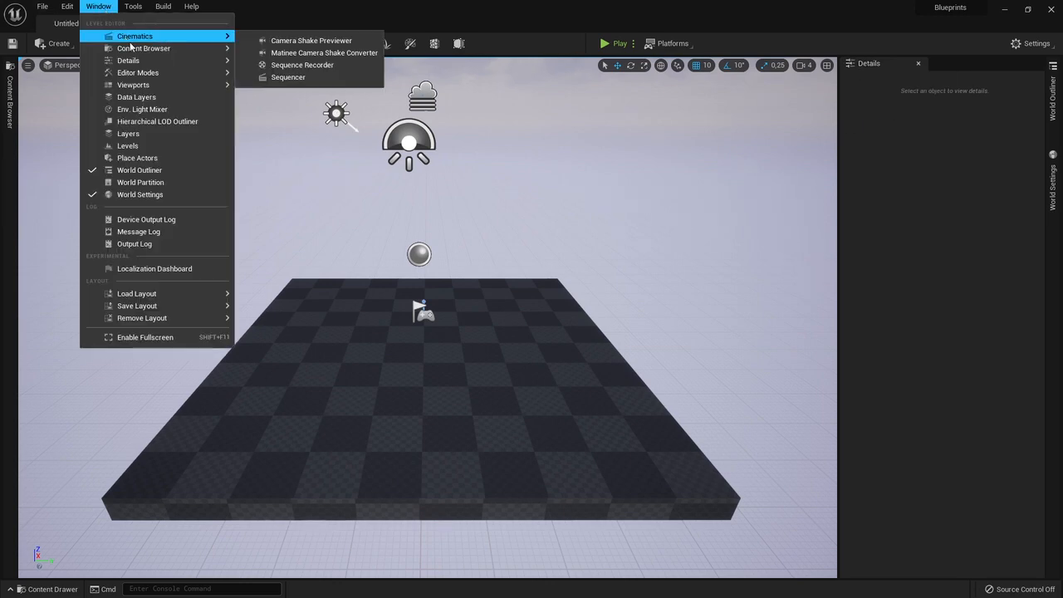
mouse_move(132, 61)
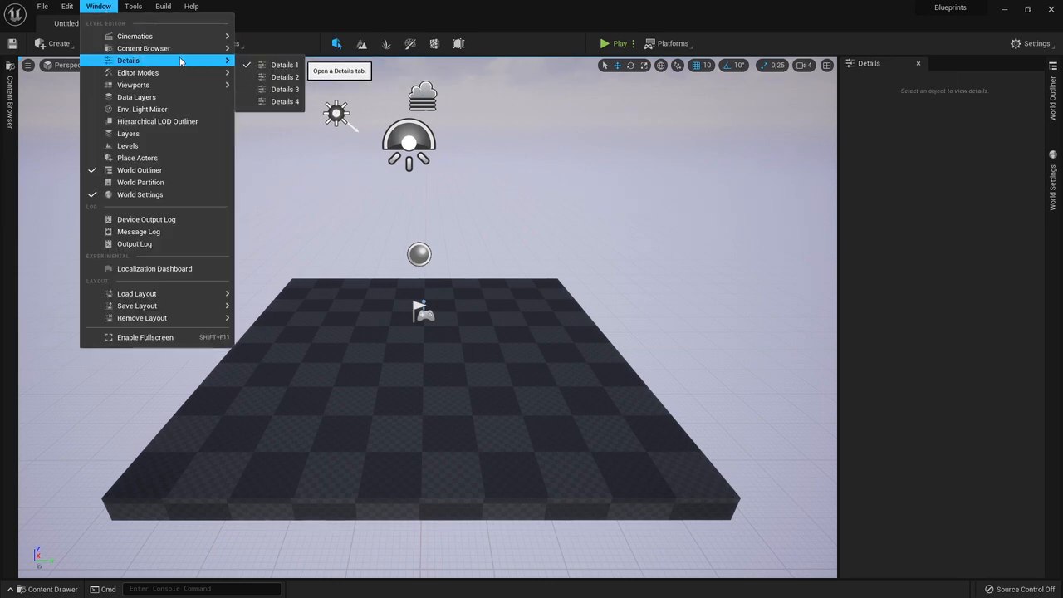
left_click(274, 78)
left_click_drag(484, 128, 518, 204)
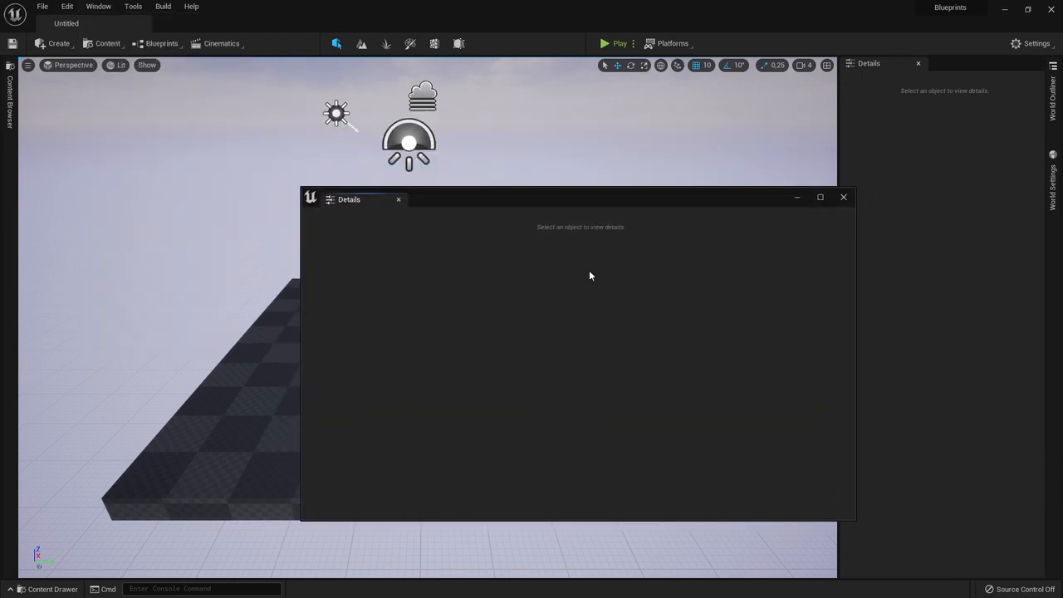
Select the sky light to show its properties in both Details panels and move the floating panel across the viewport
left_click(412, 146)
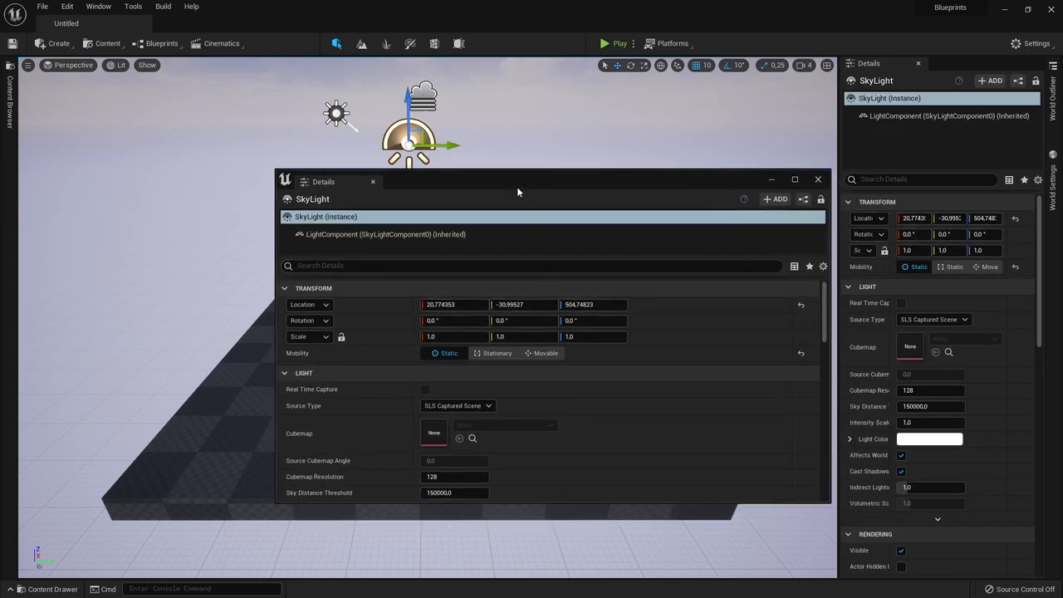
left_click_drag(516, 186, 460, 163)
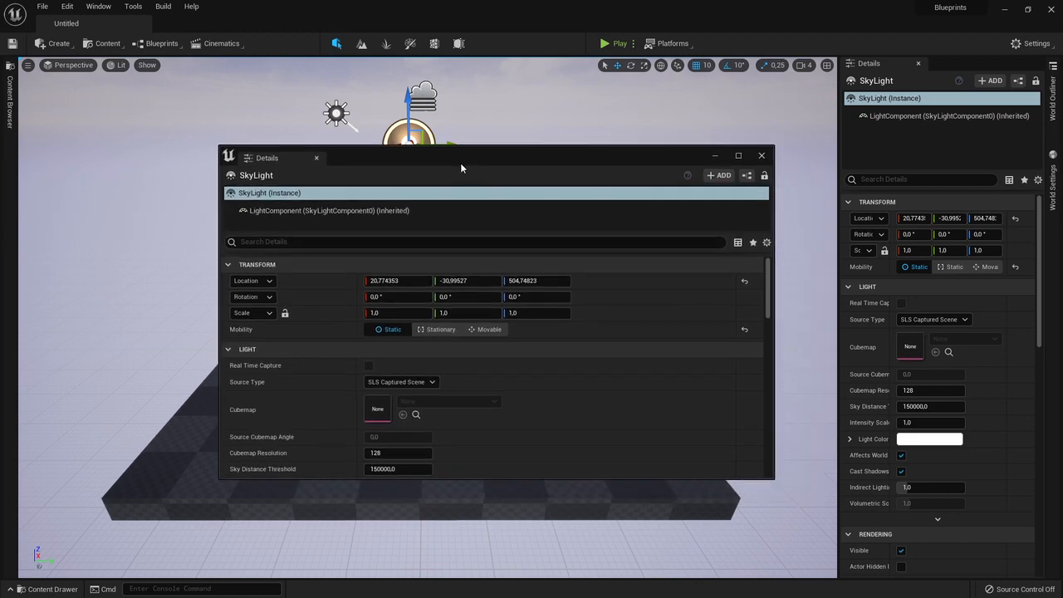
left_click(73, 6)
left_click(98, 7)
left_click_drag(440, 156, 378, 161)
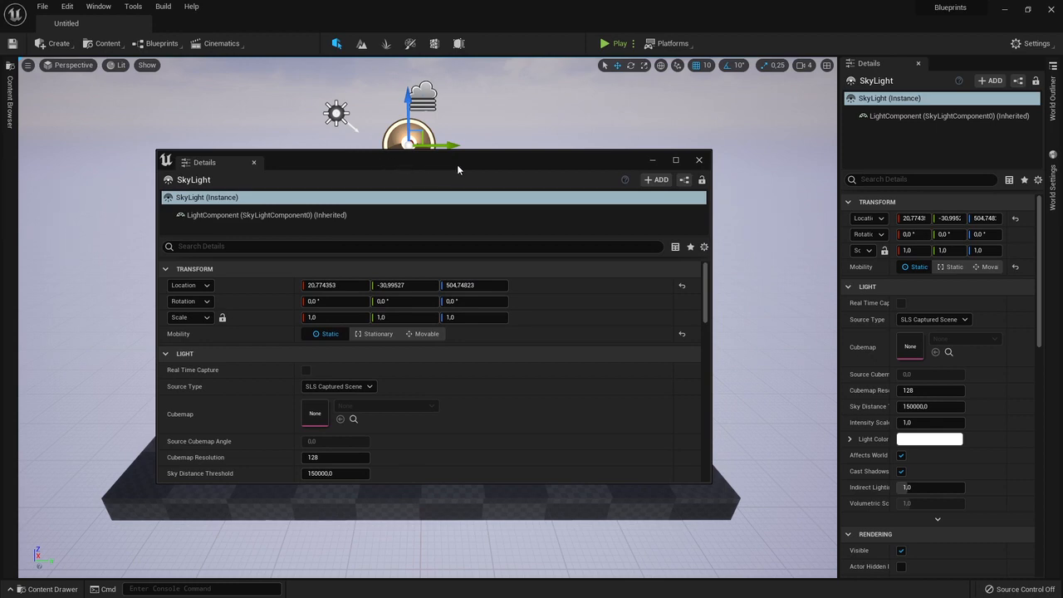
left_click_drag(448, 164, 403, 143)
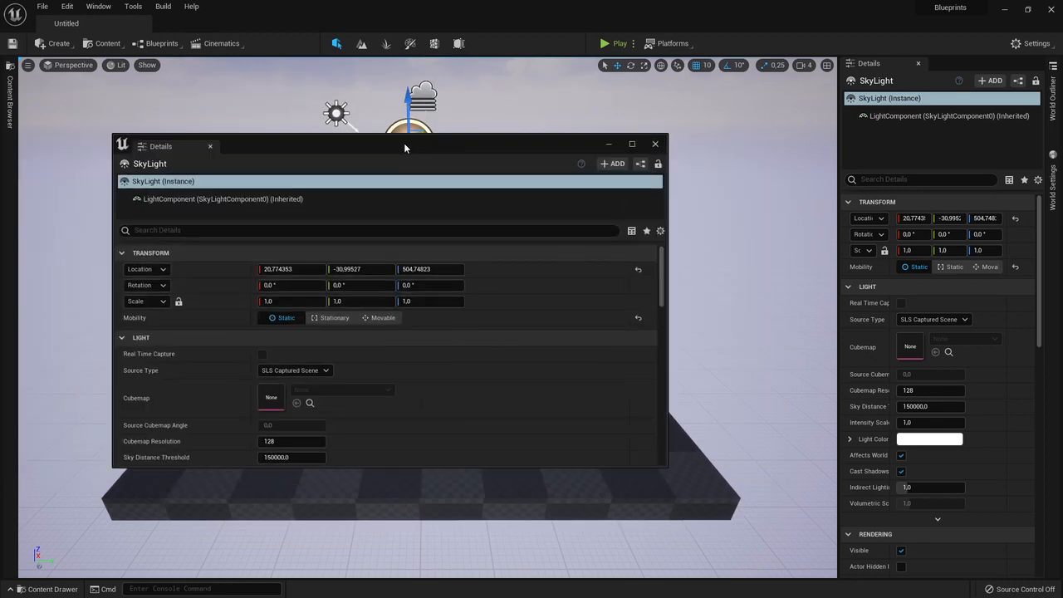
Look through the editor's window, tool, build and help commands
left_click(99, 6)
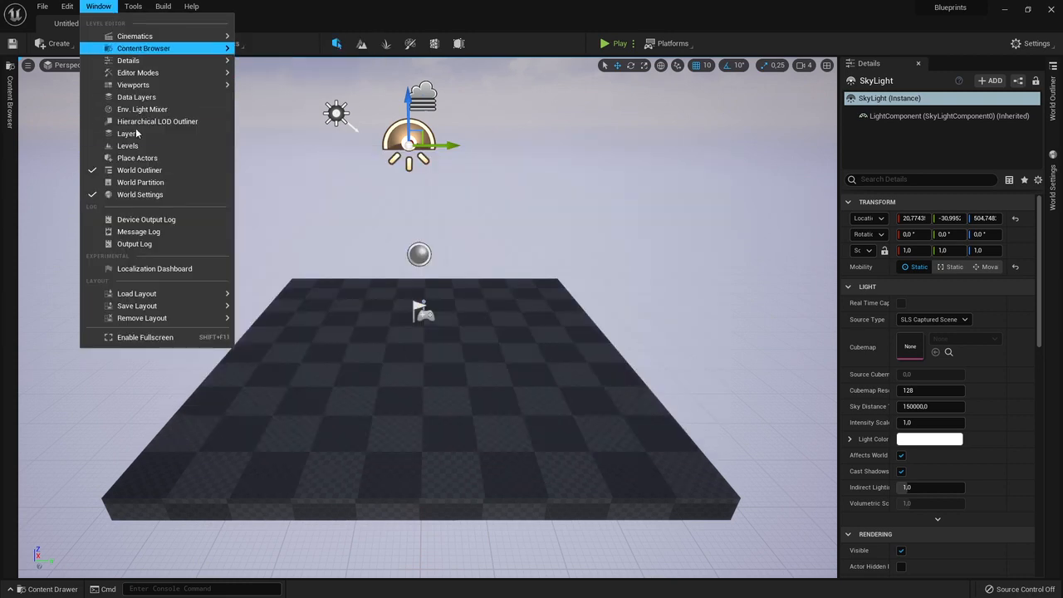
left_click(99, 7)
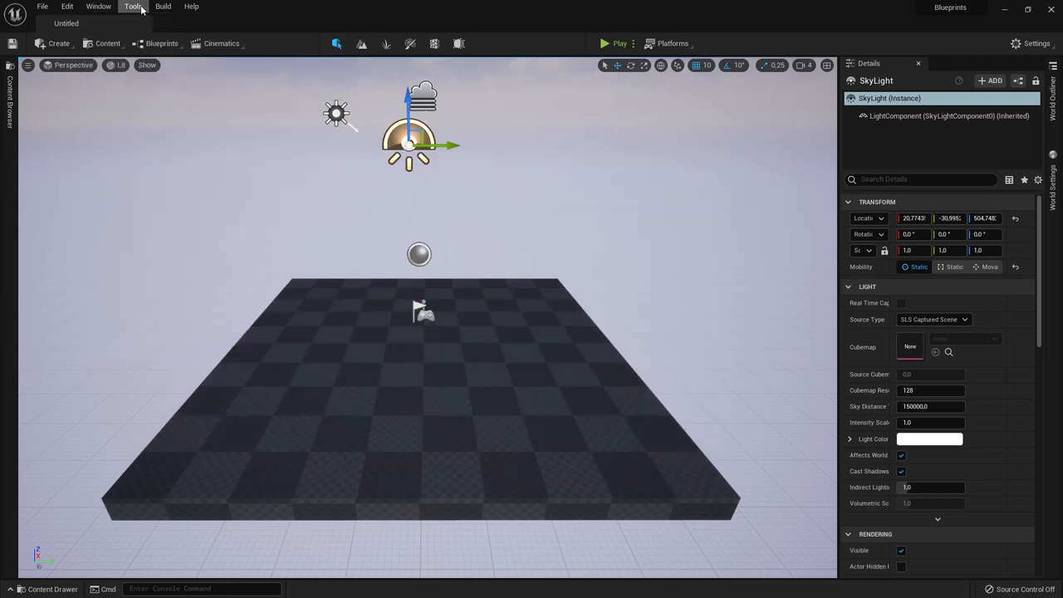
left_click(140, 7)
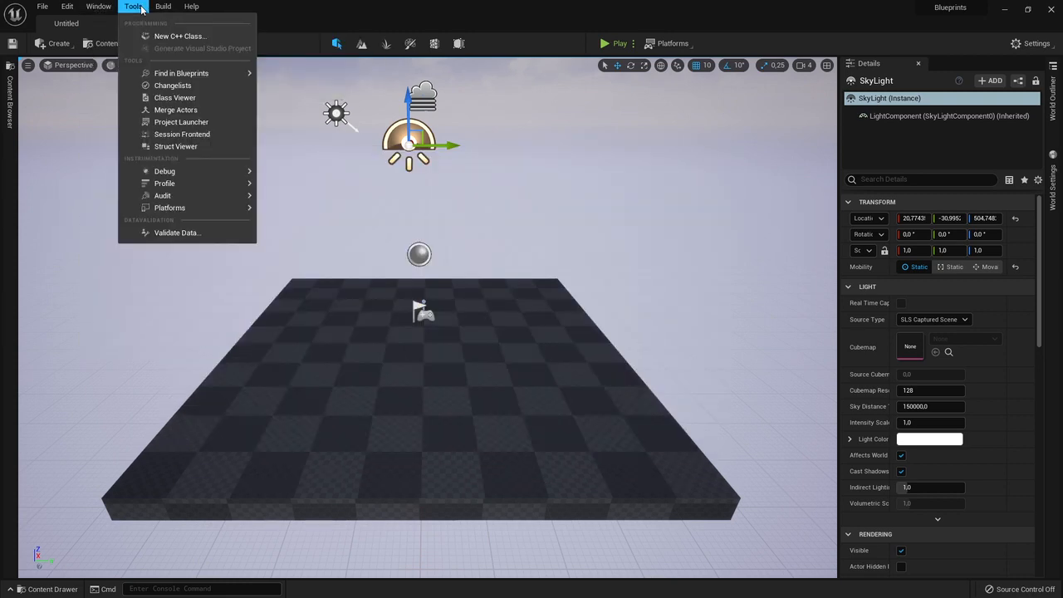
mouse_move(155, 9)
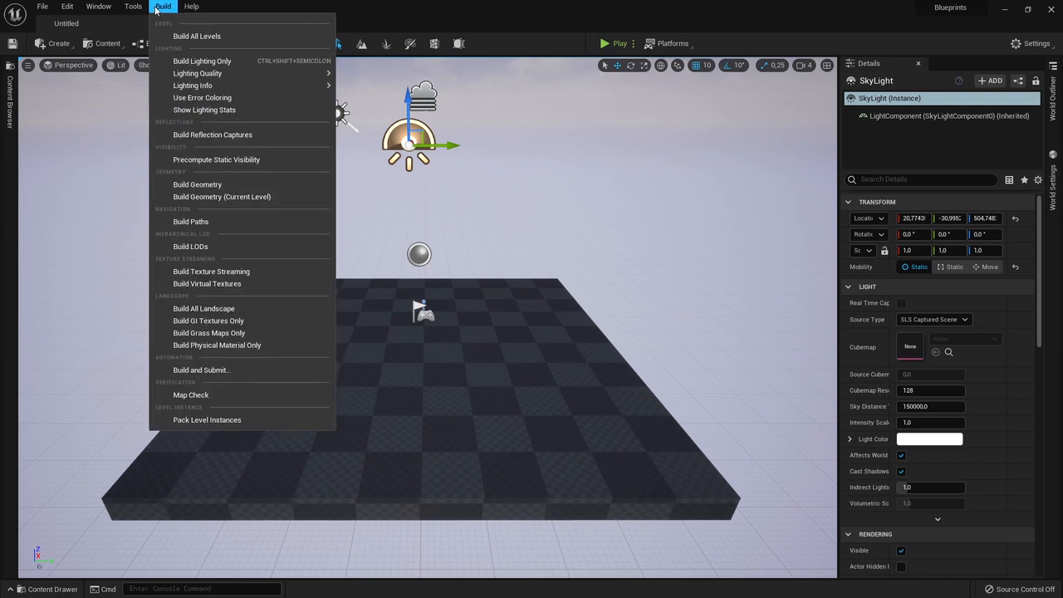
mouse_move(191, 10)
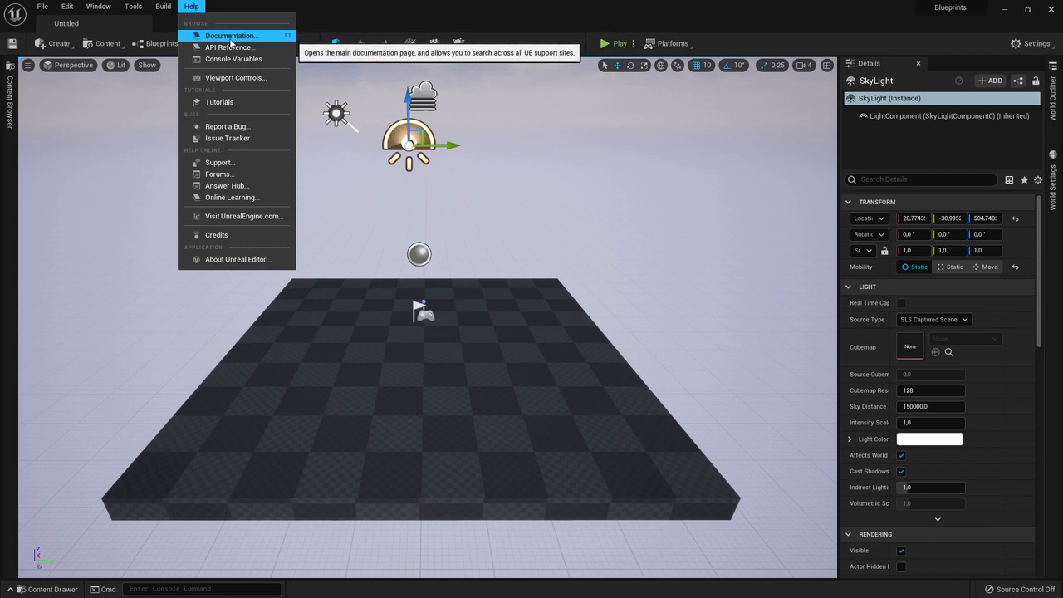
left_click(190, 9)
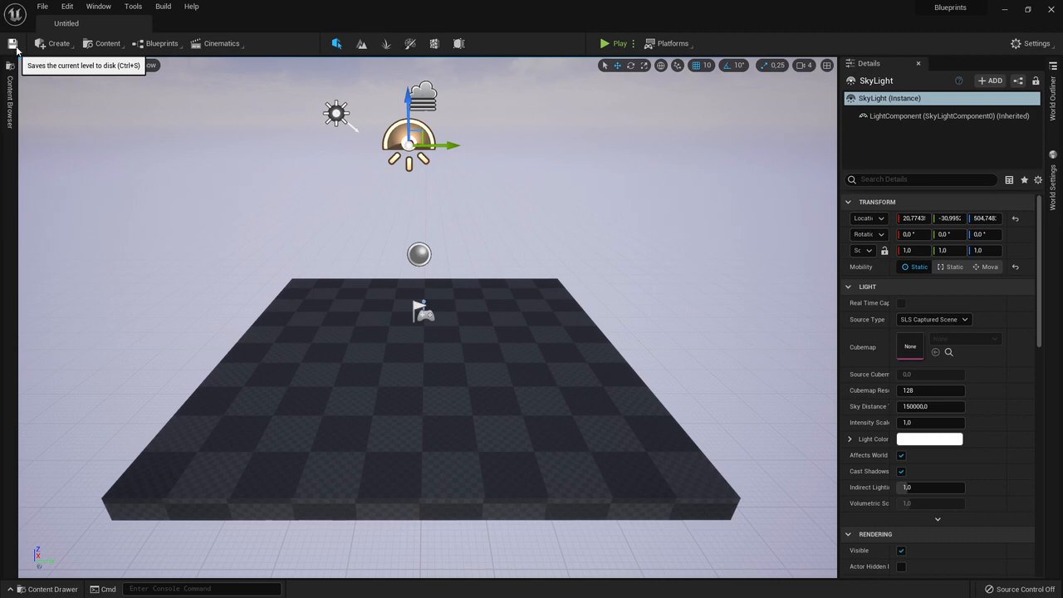
Try out a point light in the level, lowering it to a Z location of 140, and delete it
left_click(58, 47)
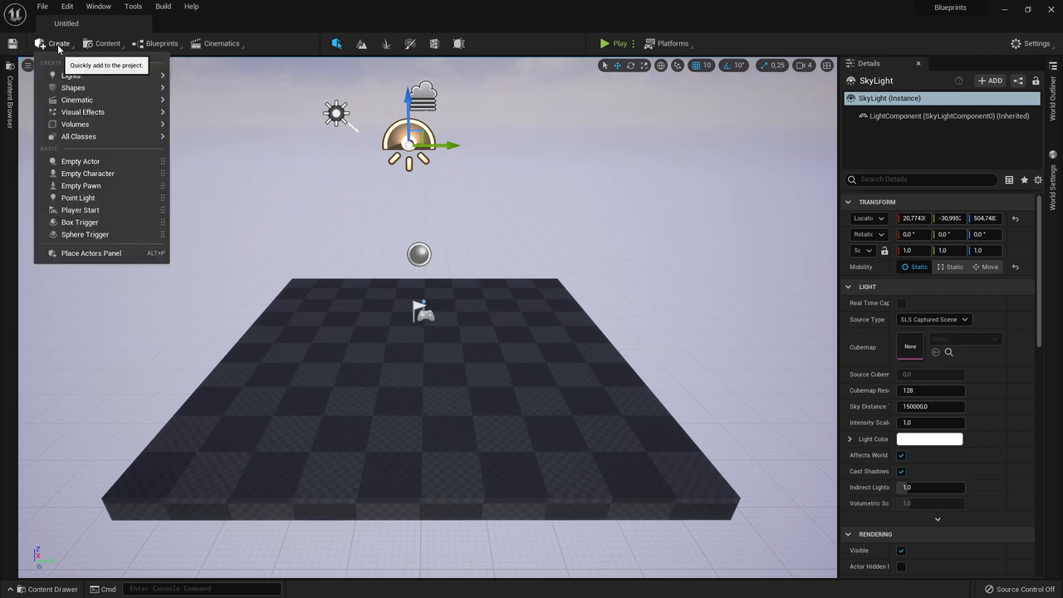
mouse_move(79, 78)
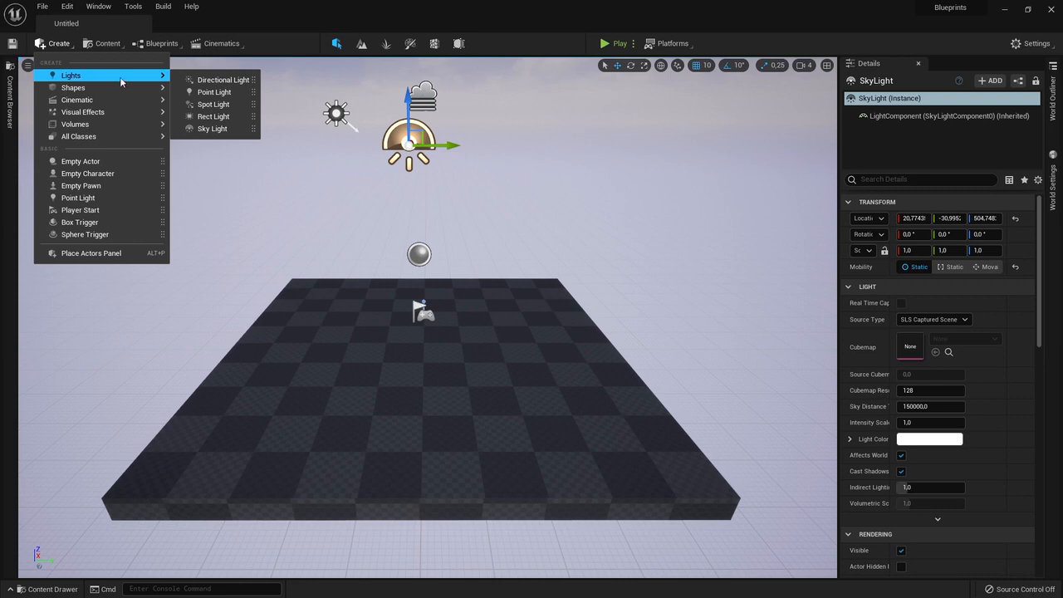
left_click(216, 93)
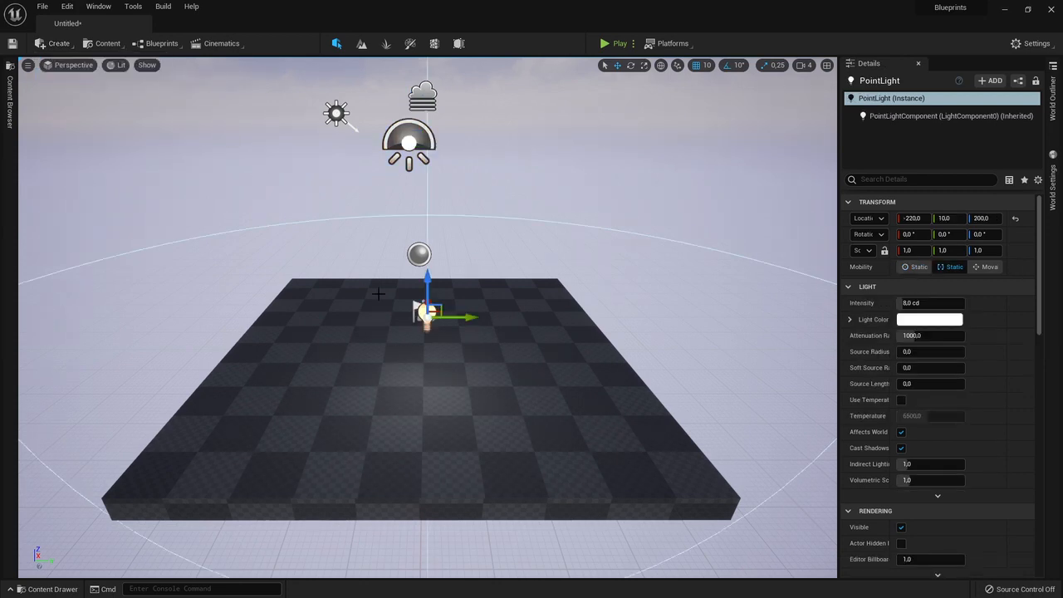
left_click_drag(420, 306, 421, 333)
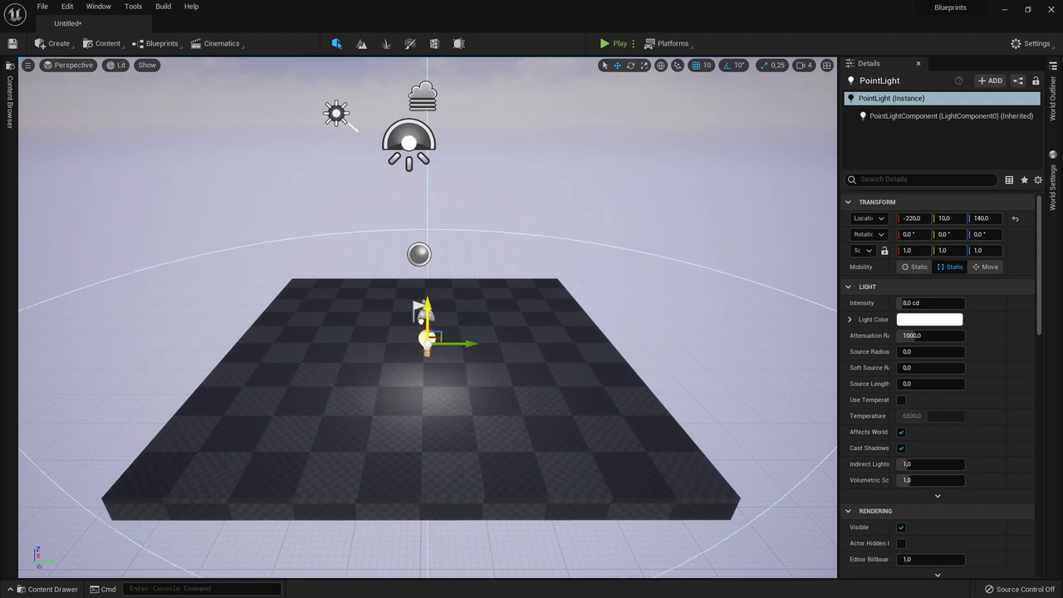
key("Delete")
Look over the file commands and the actor types that can be created, including Shapes and All Classes
left_click(44, 9)
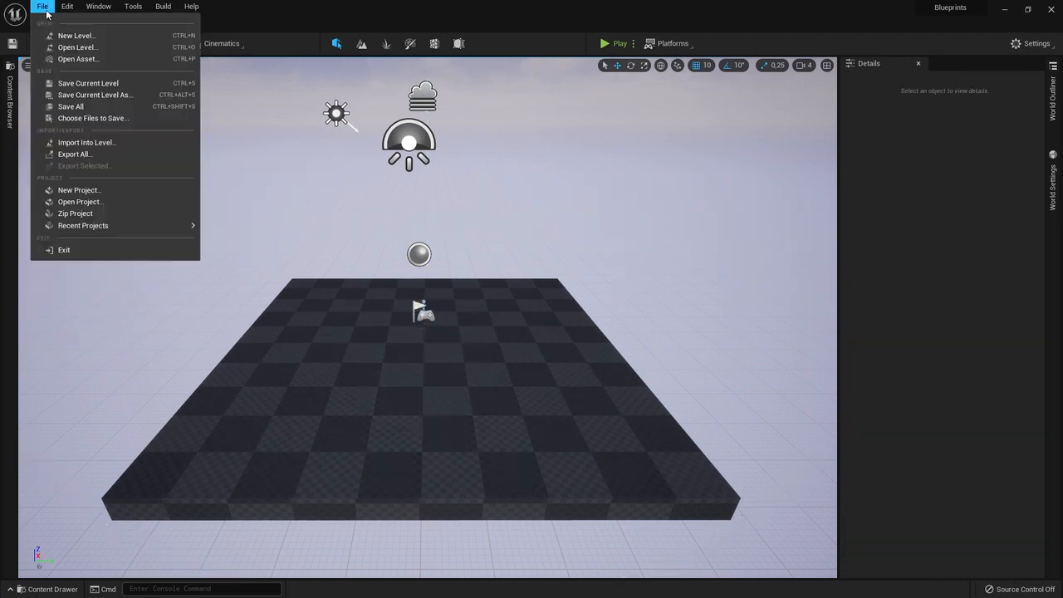
left_click(40, 4)
left_click(54, 43)
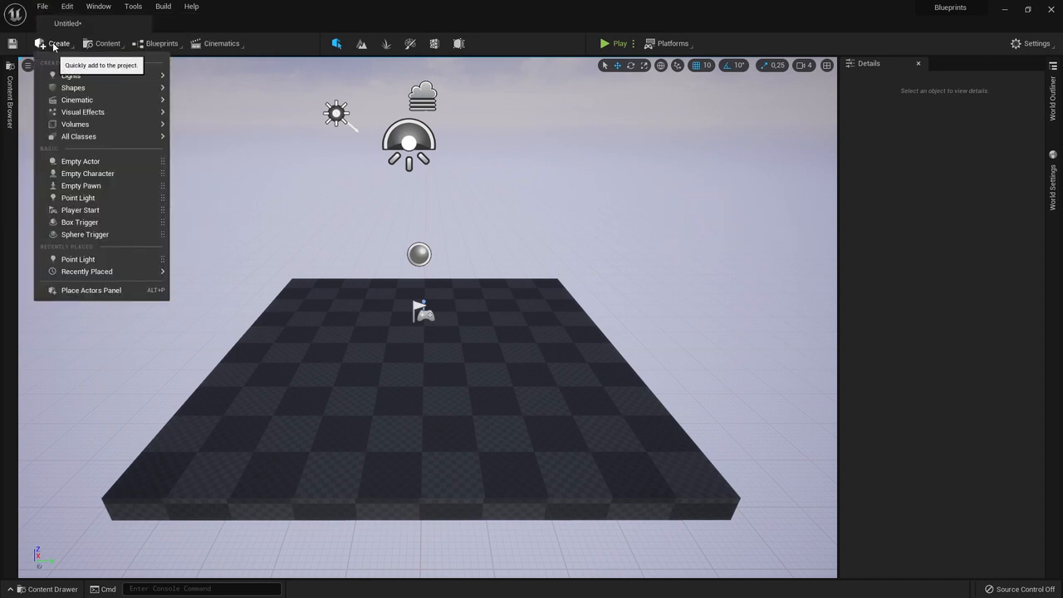
mouse_move(107, 90)
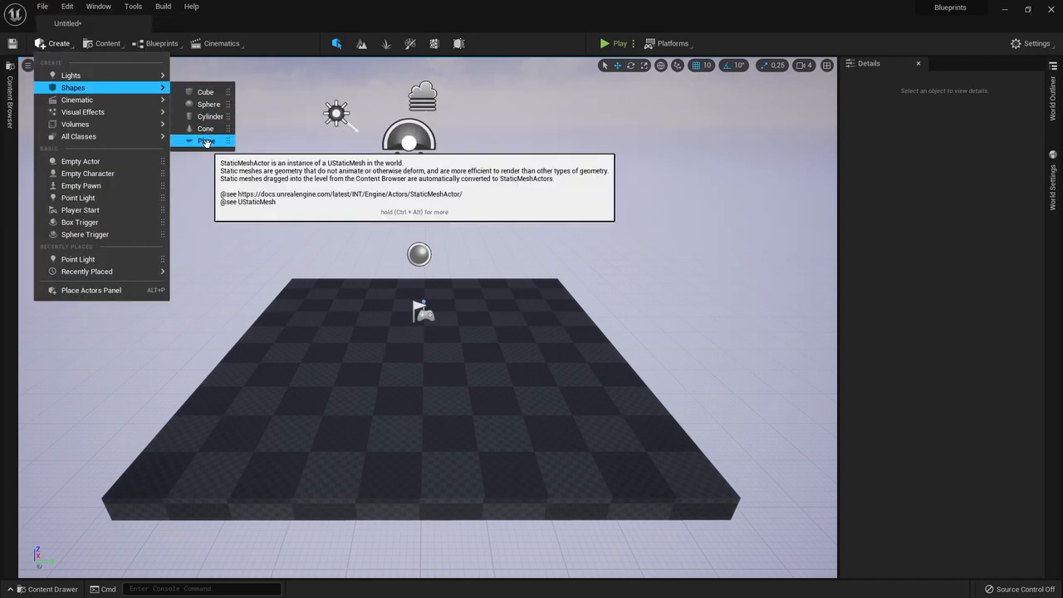
mouse_move(106, 107)
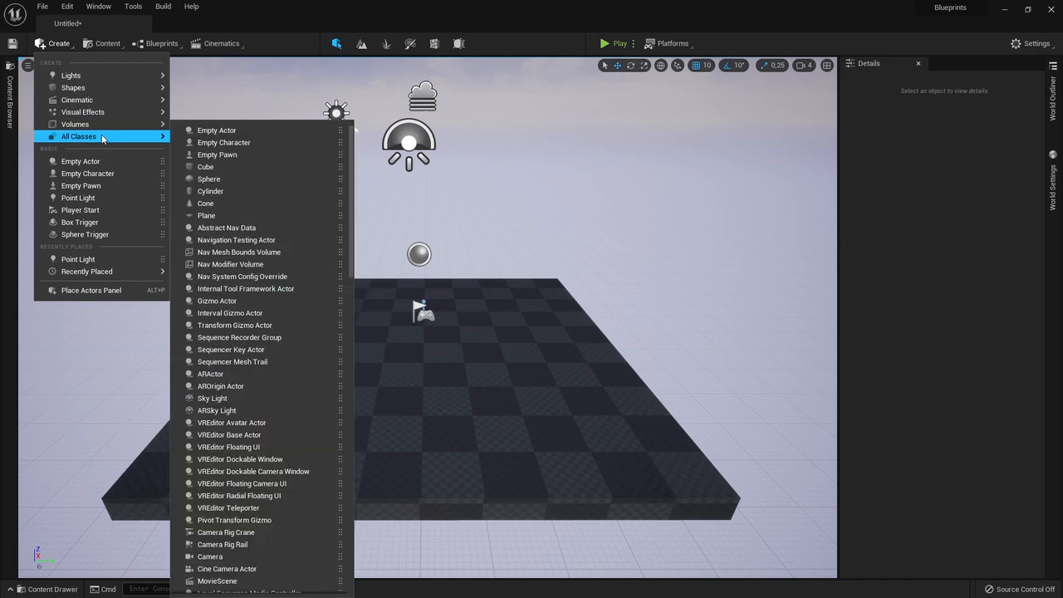
Look over the content options and show how the Content Drawer opens and closes
left_click(101, 43)
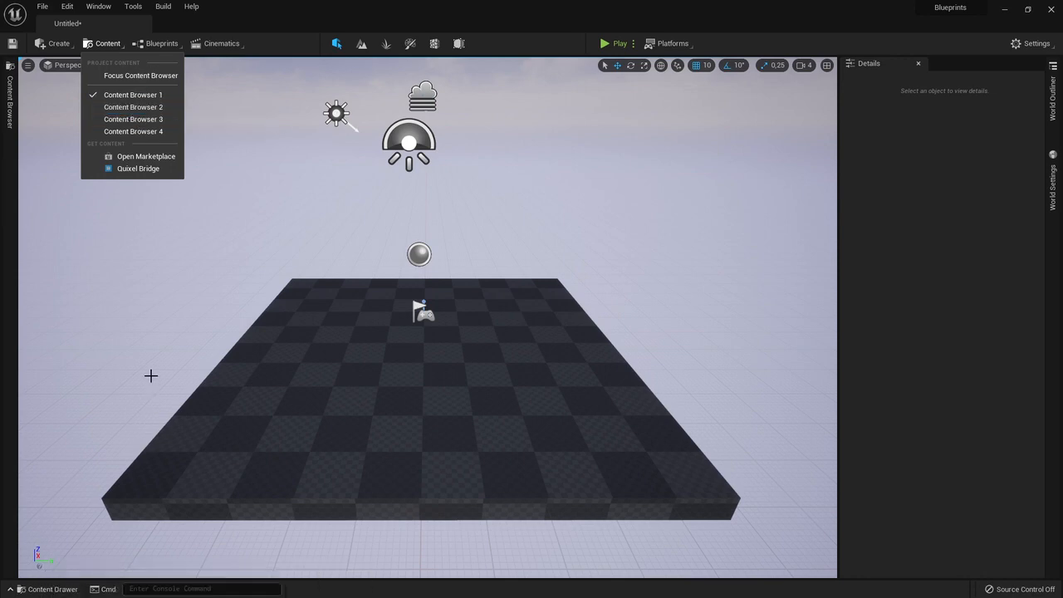
left_click(66, 588)
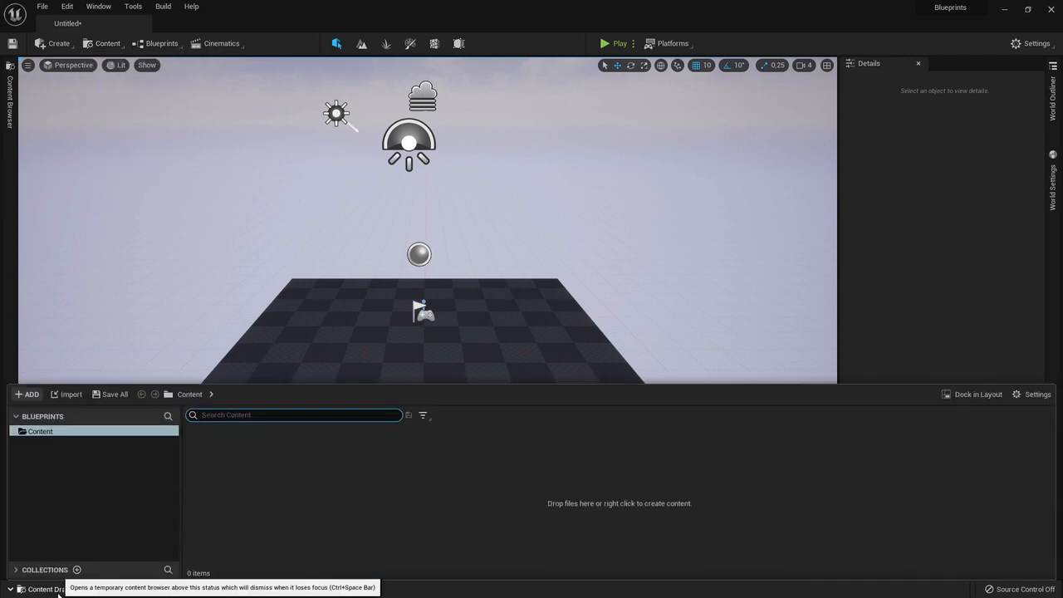
left_click(67, 588)
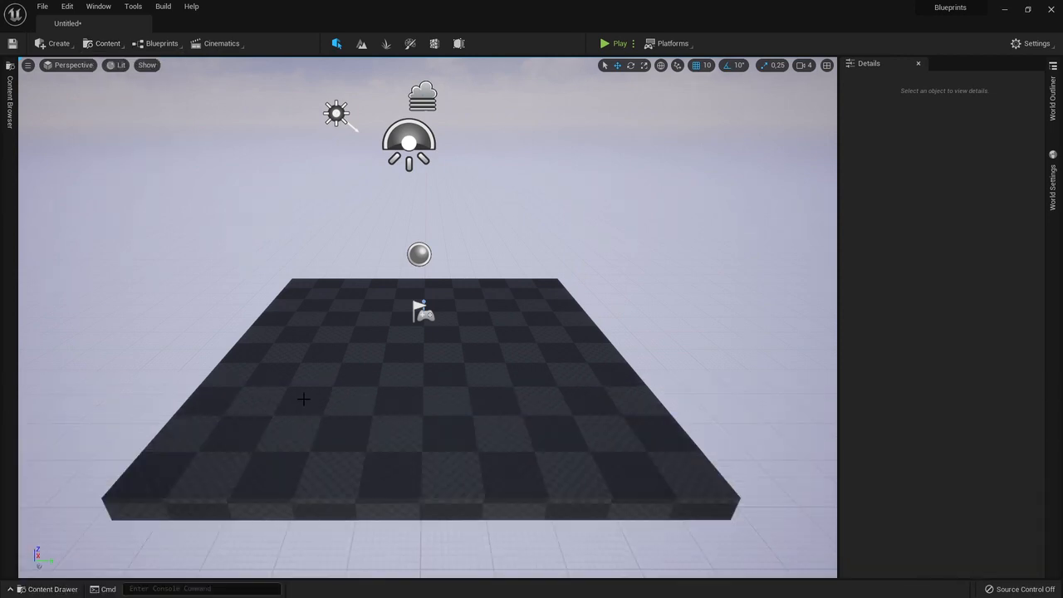
key("ctrl+space")
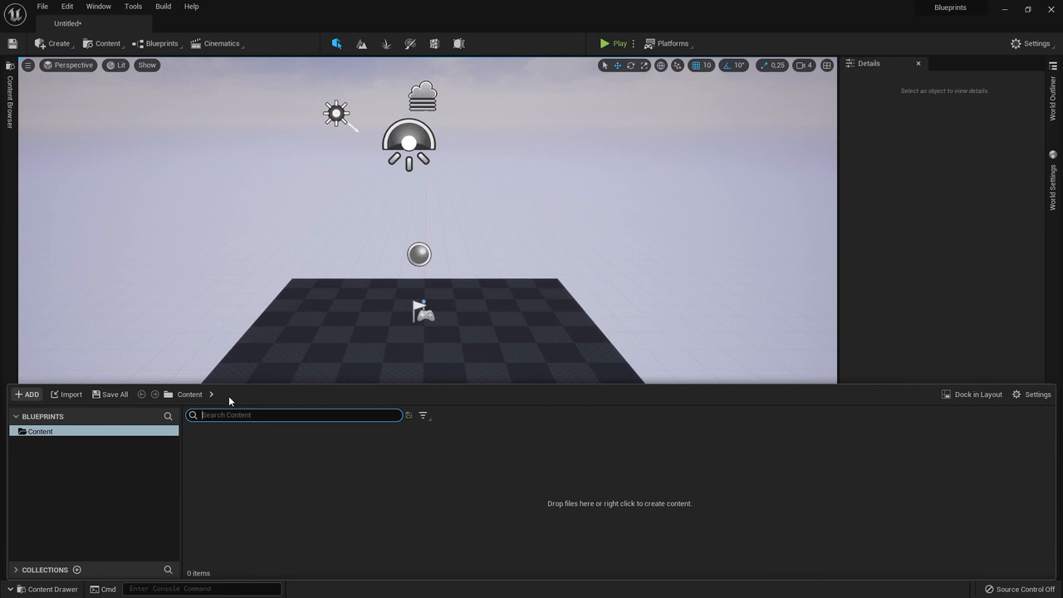
Open Content Browser 2 to compare it with the Content Drawer, and close its floating window
left_click(104, 43)
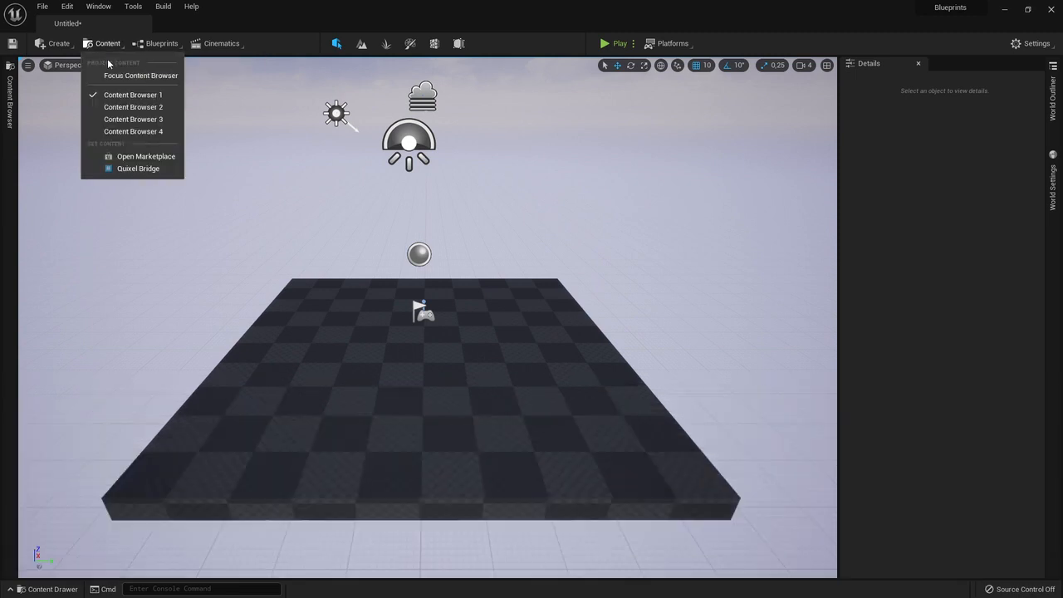
left_click(126, 106)
left_click(52, 588)
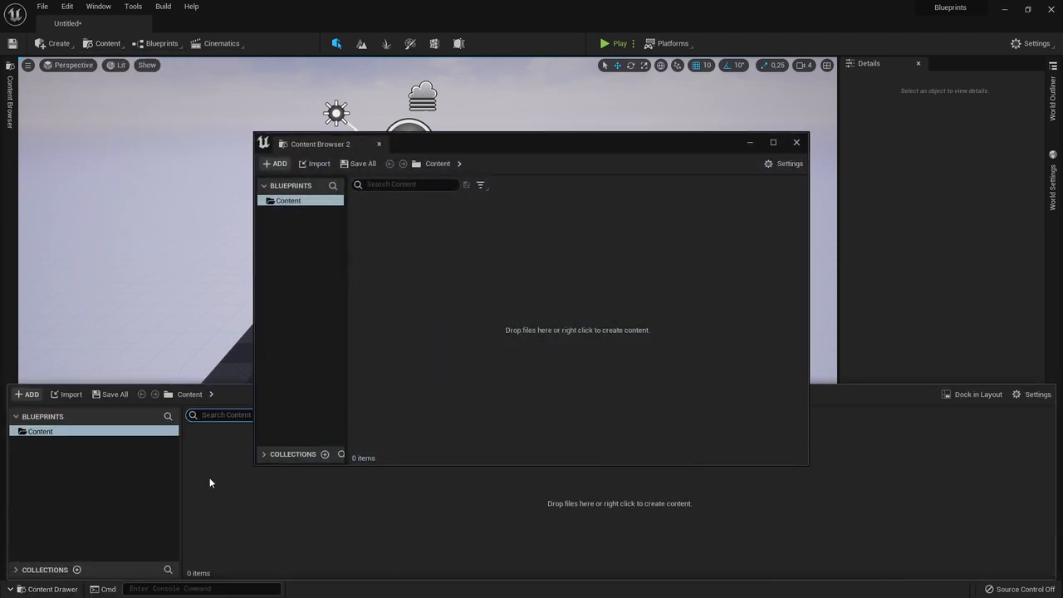
left_click(794, 142)
Review the Blueprint class options, open the Level Blueprint to view its Event Graph, and close it
left_click(160, 43)
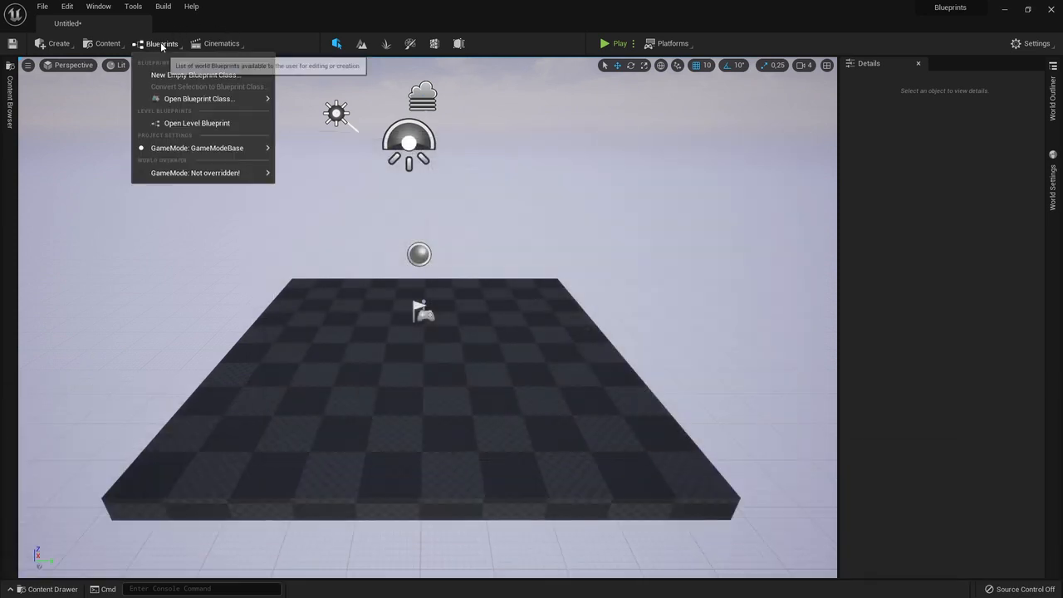
mouse_move(201, 100)
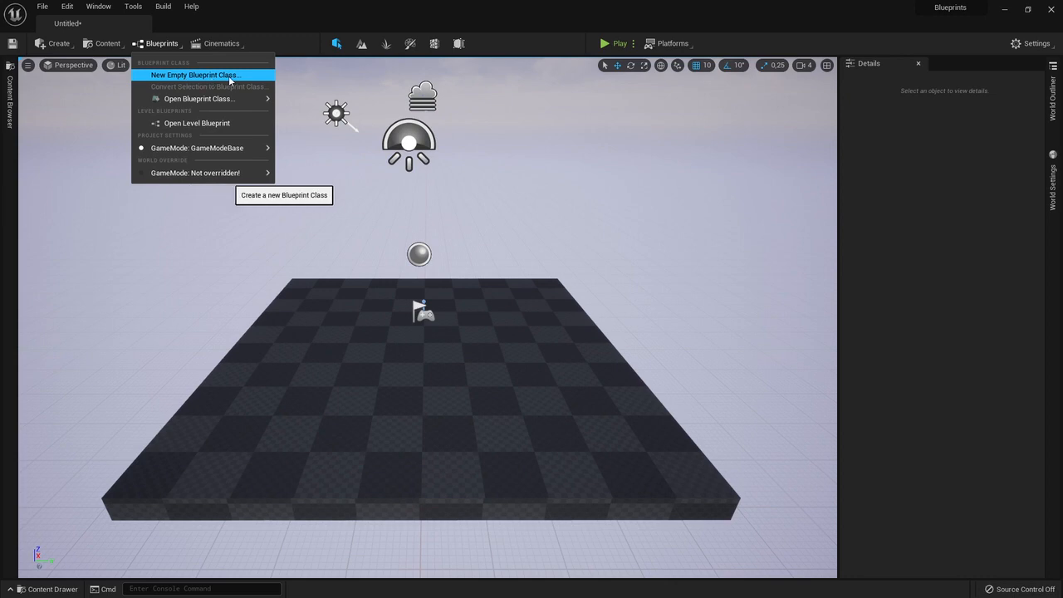
left_click(213, 123)
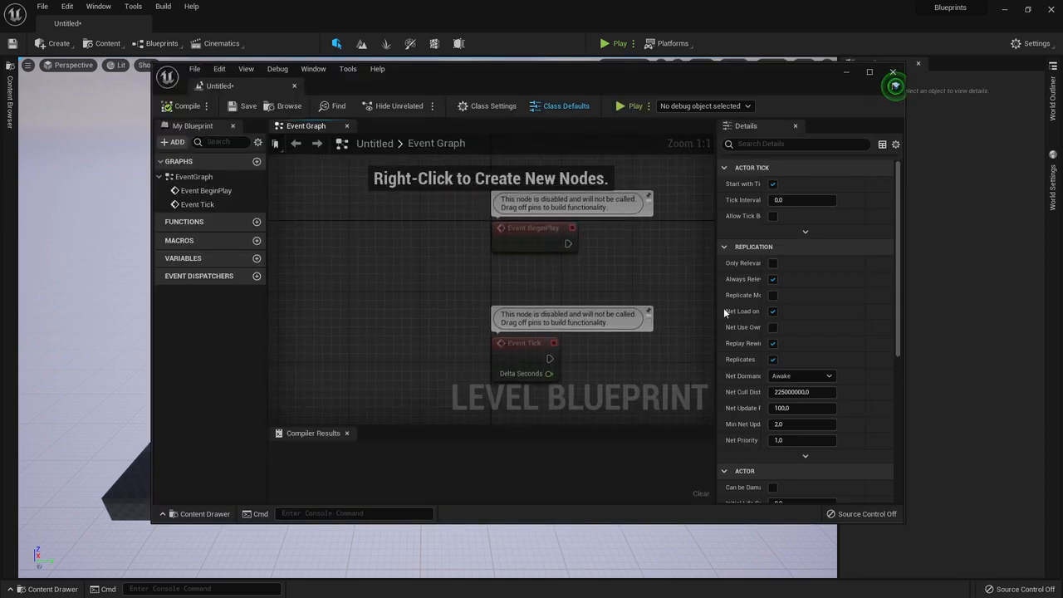
left_click(893, 73)
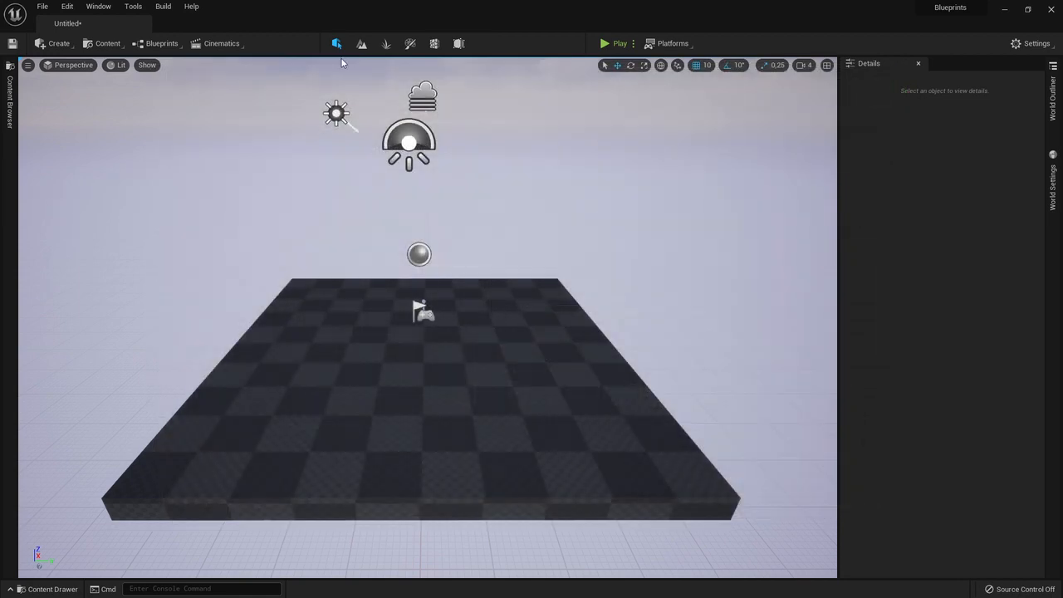
Look at the cinematic options for adding a level sequence or master sequence
left_click(152, 46)
left_click(214, 43)
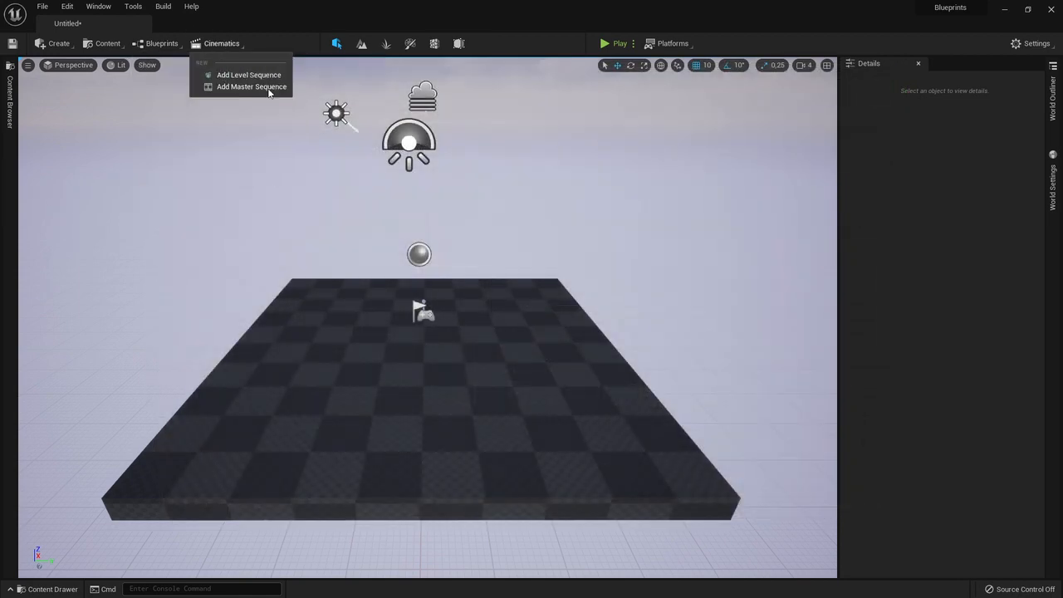
left_click(221, 45)
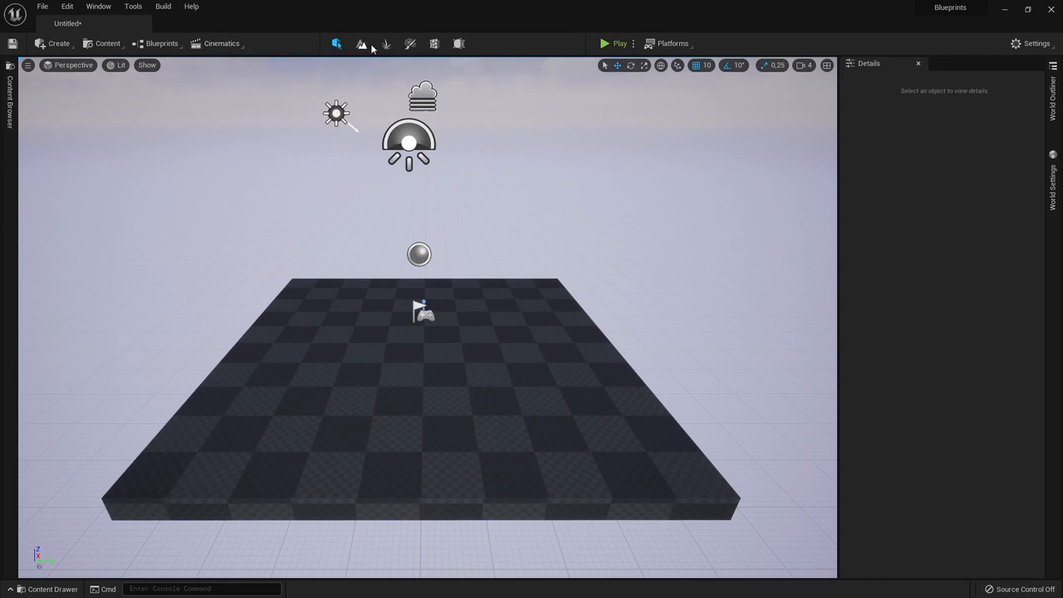
Select the directional light, the sky light and the Atmospheric Fog one after another in the viewport
left_click(334, 113)
left_click(405, 130)
left_click(422, 95)
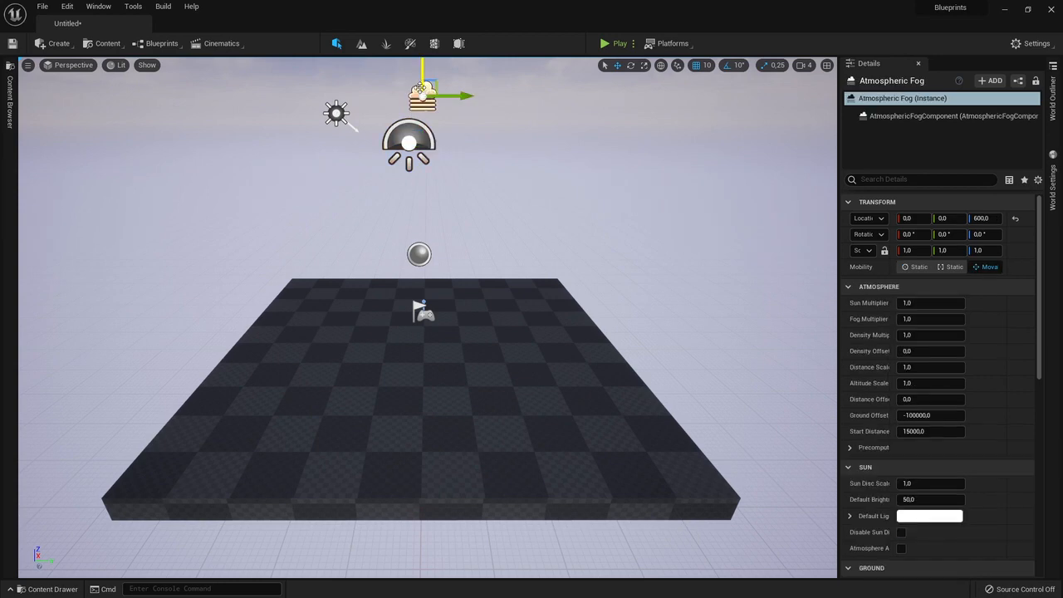
Switch through the Landscape and Foliage modes to Mesh Paint mode and select the Floor mesh
left_click(362, 46)
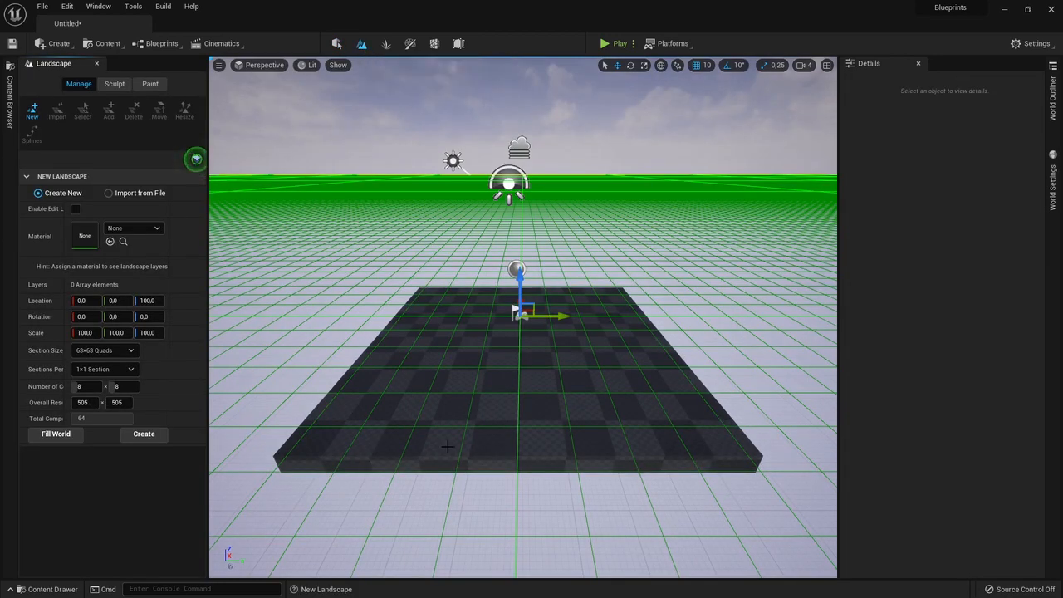
left_click(386, 44)
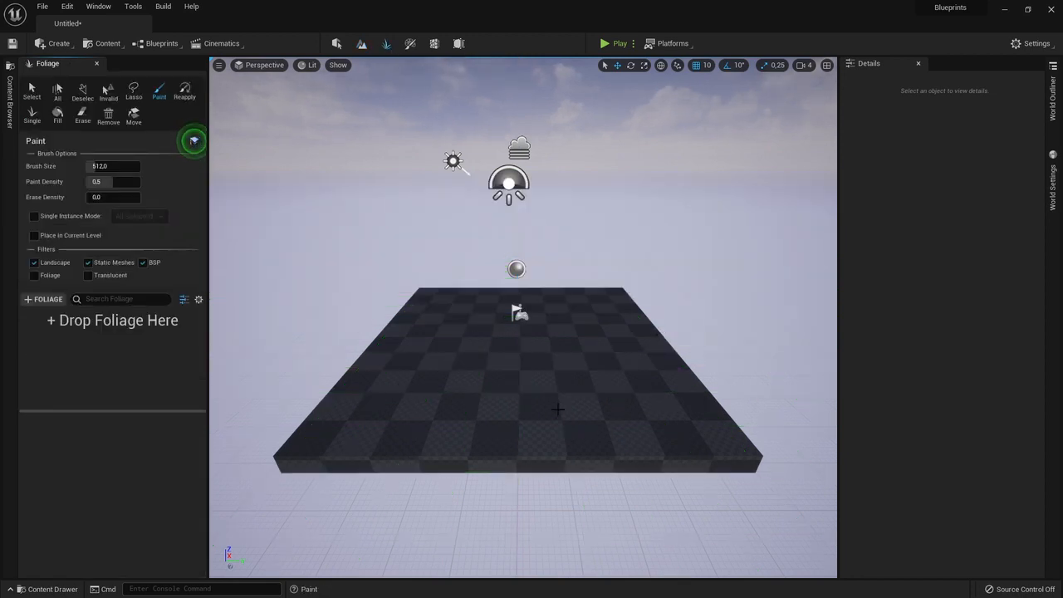
left_click(409, 44)
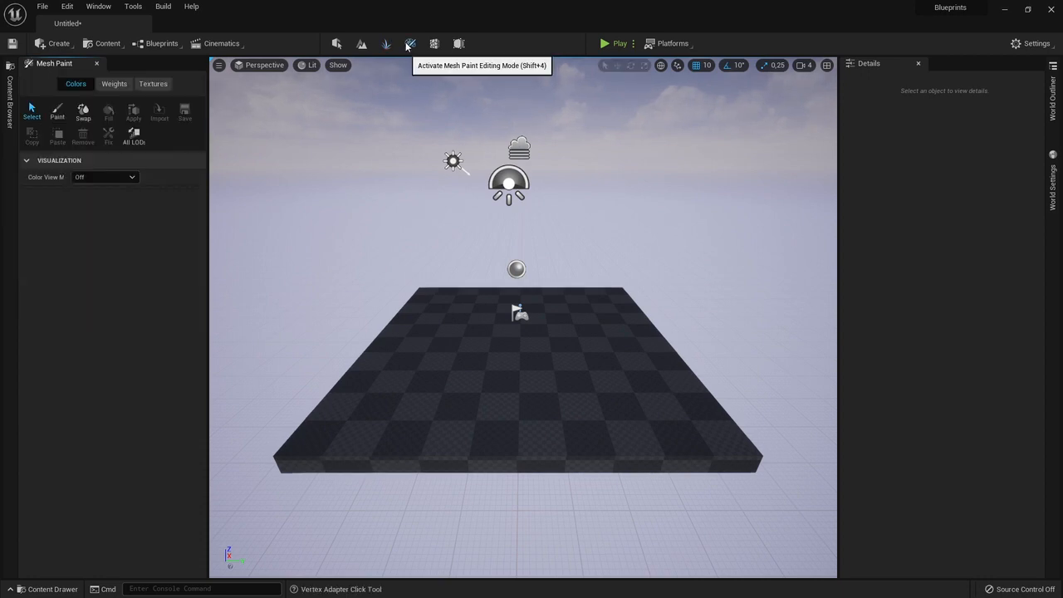
left_click(357, 439)
right_click_drag(427, 236, 412, 260)
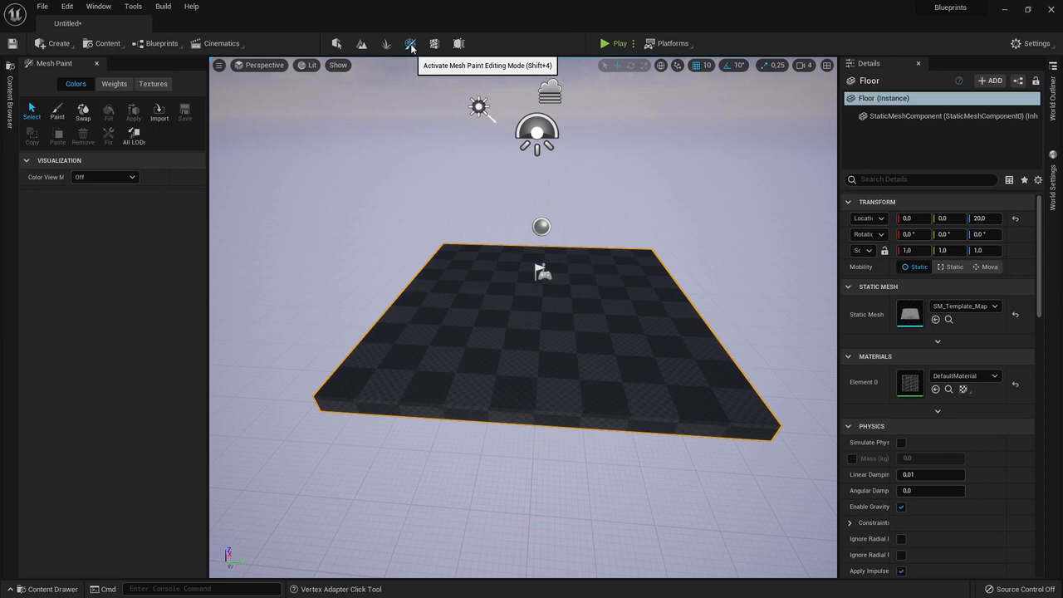
Switch to Fracture mode to view its tools, and go on to Brush Editing mode
right_click_drag(474, 118, 452, 96)
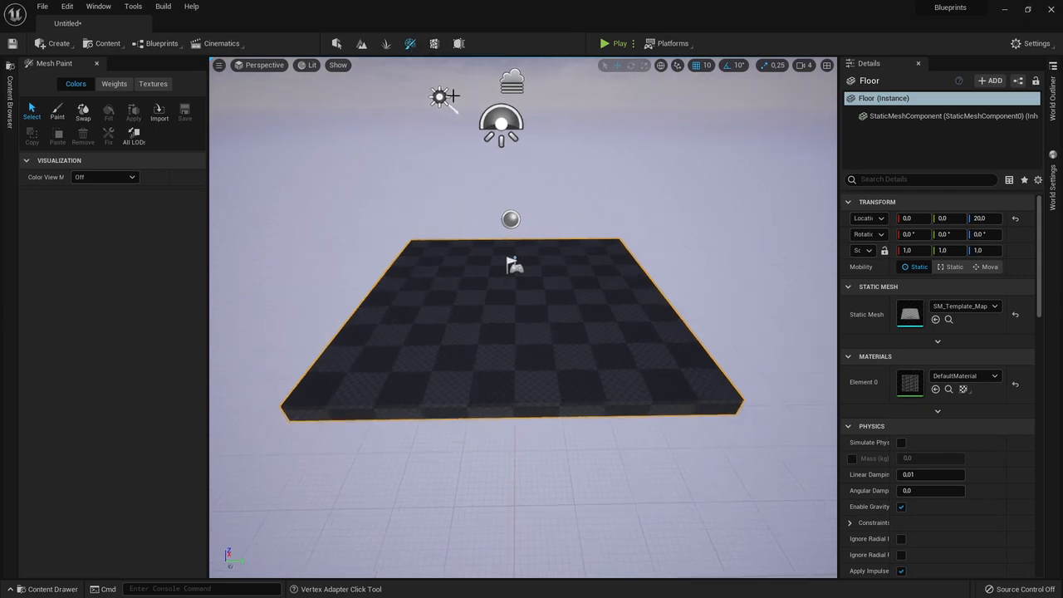
left_click(434, 44)
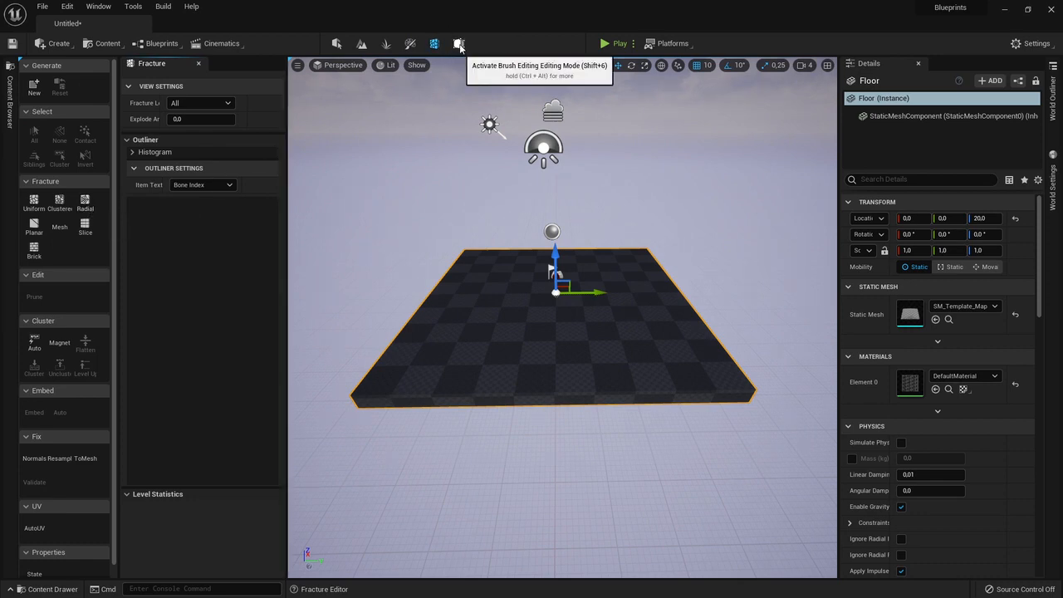
left_click(459, 44)
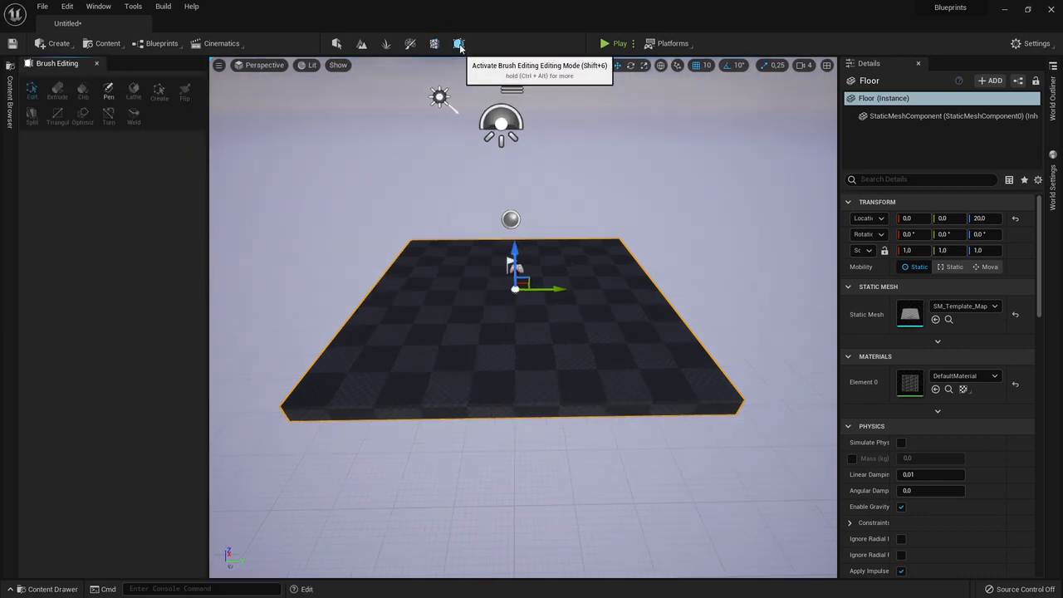
Play the level in the viewport, stop it, and look at the available play modes and spawn options
left_click(605, 44)
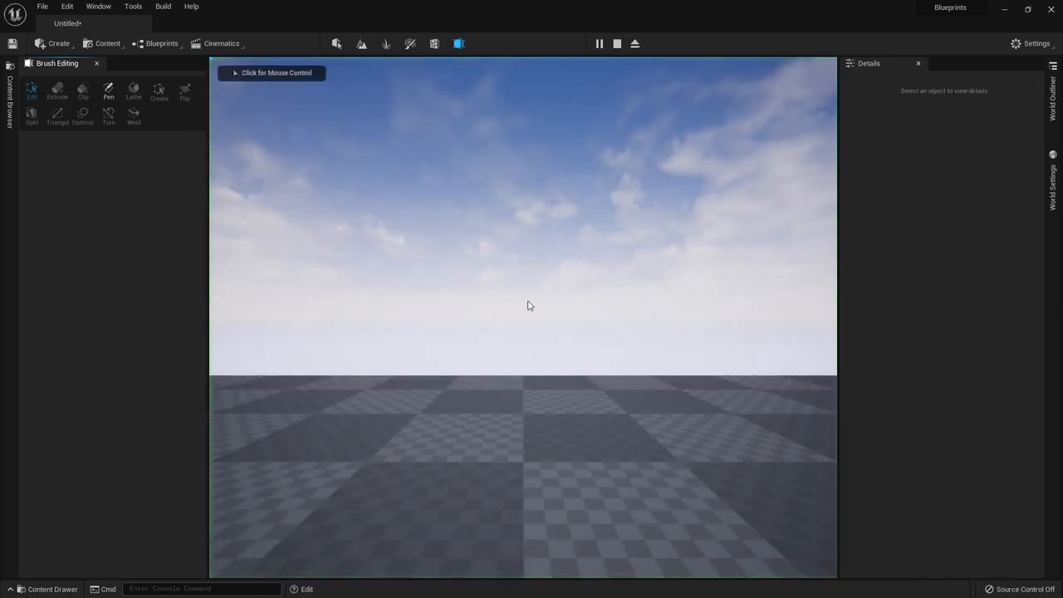
left_click(617, 43)
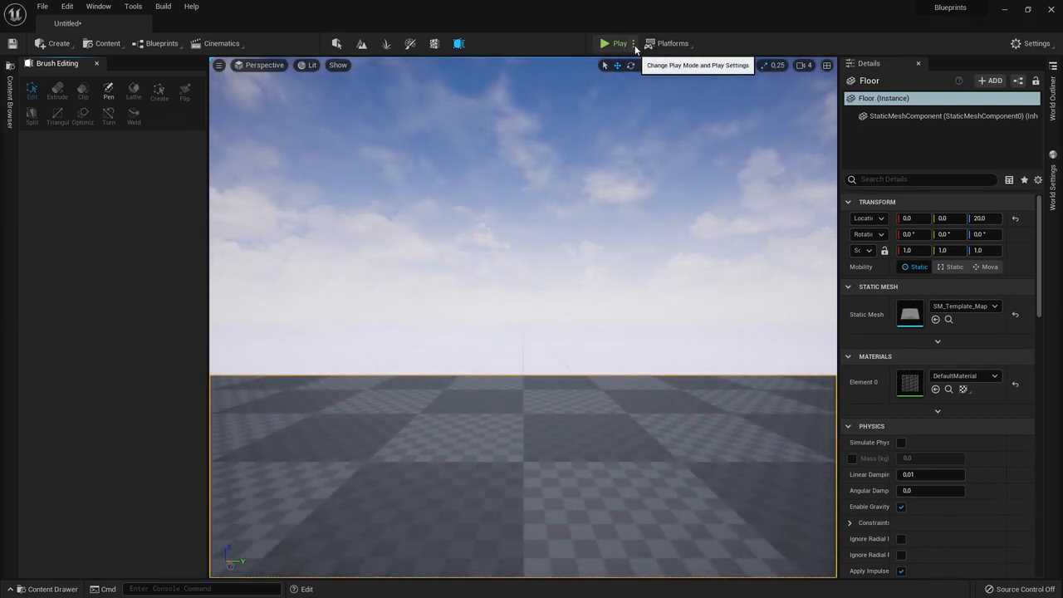
left_click(634, 47)
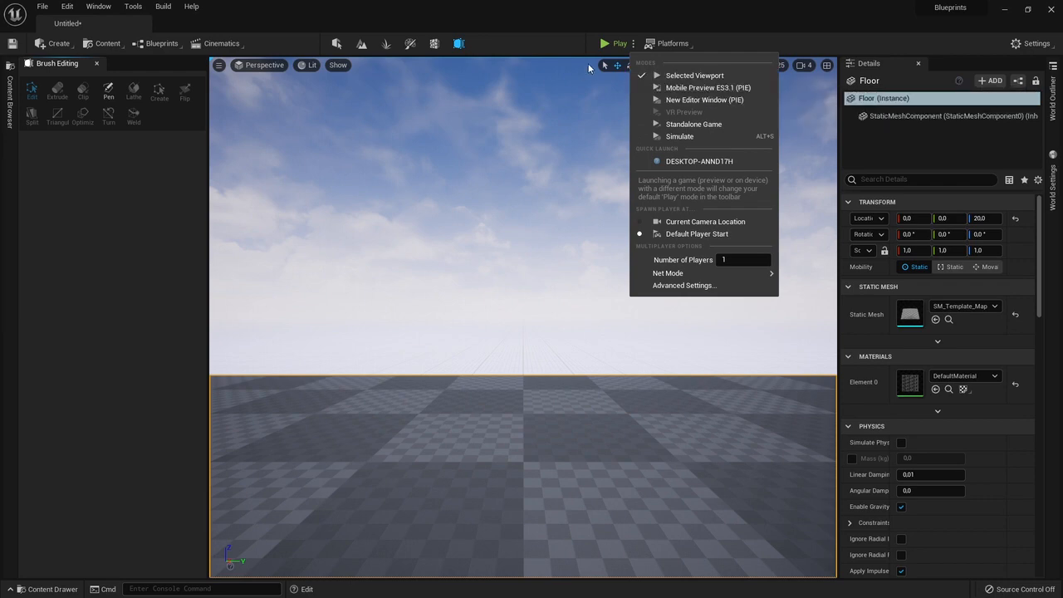
Look at the target platforms for launching and packaging, including the iOS packaging options
right_click_drag(576, 219, 576, 374)
key("s")
left_click(673, 43)
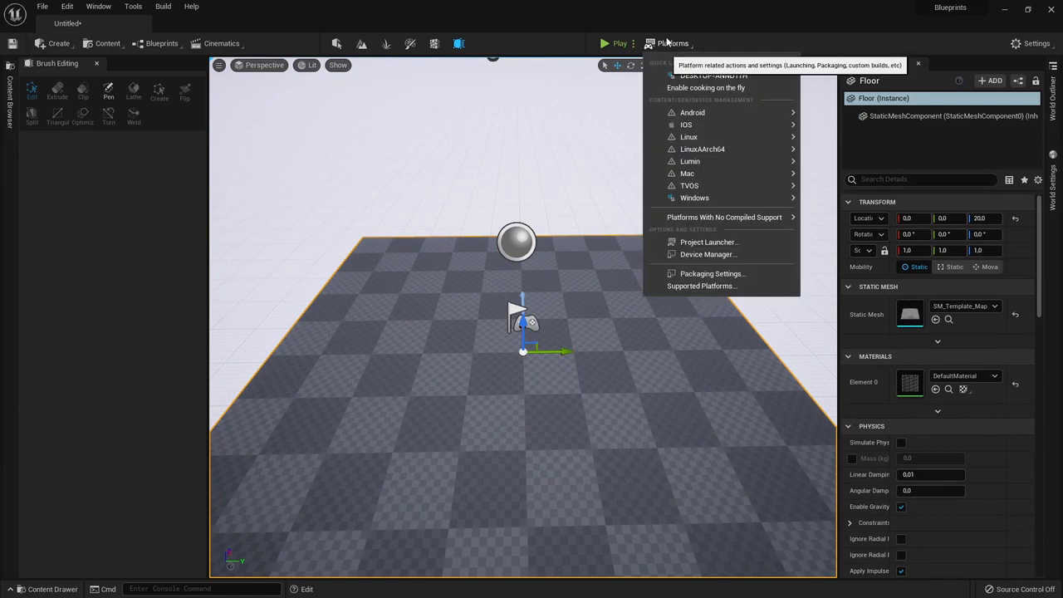
mouse_move(672, 129)
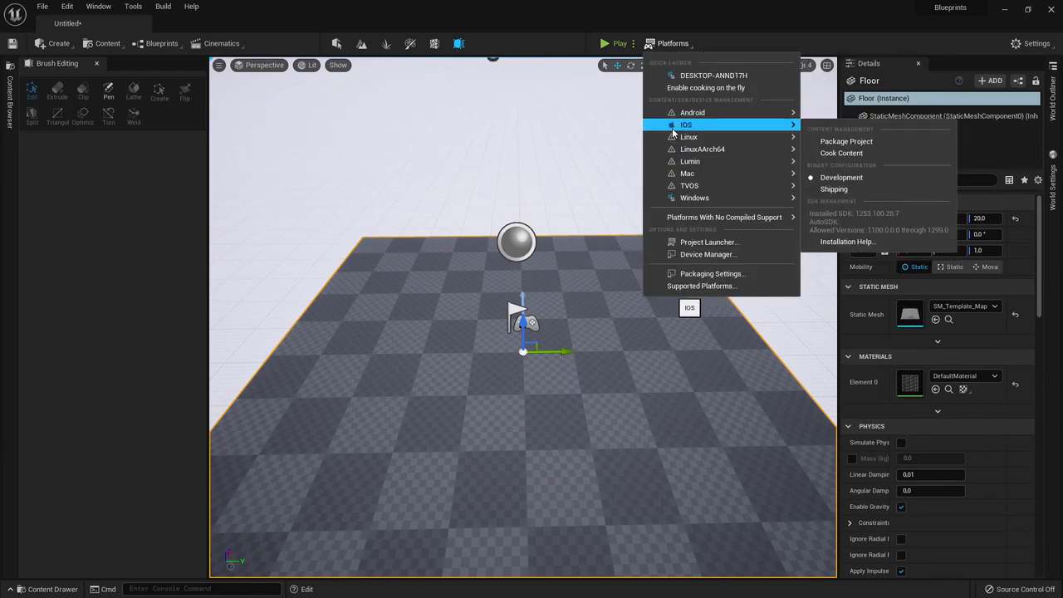
View the World Settings, and open and close the Project Settings on the Description page
left_click(1032, 45)
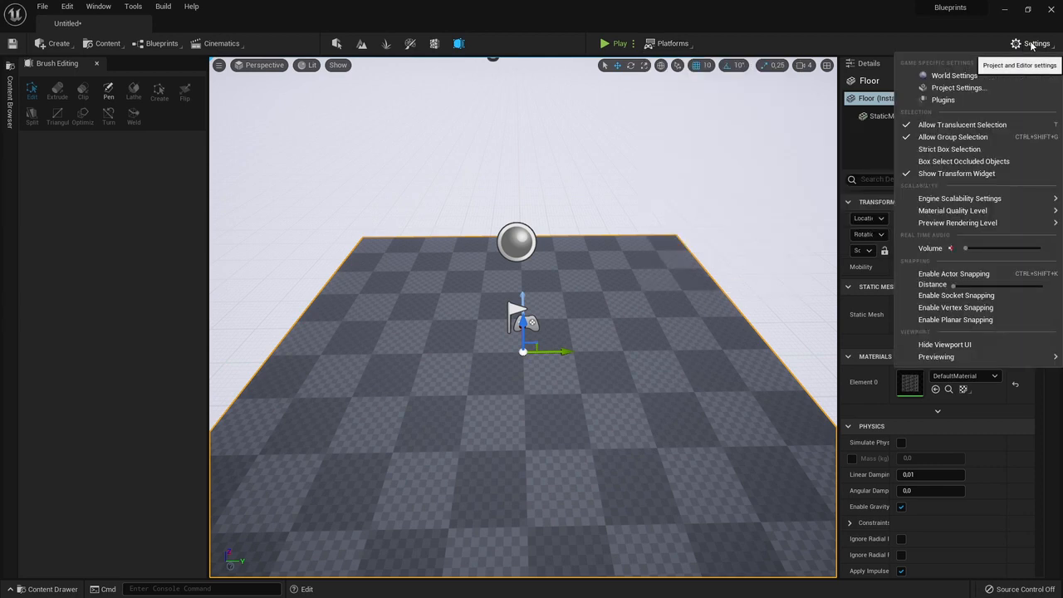
left_click(966, 78)
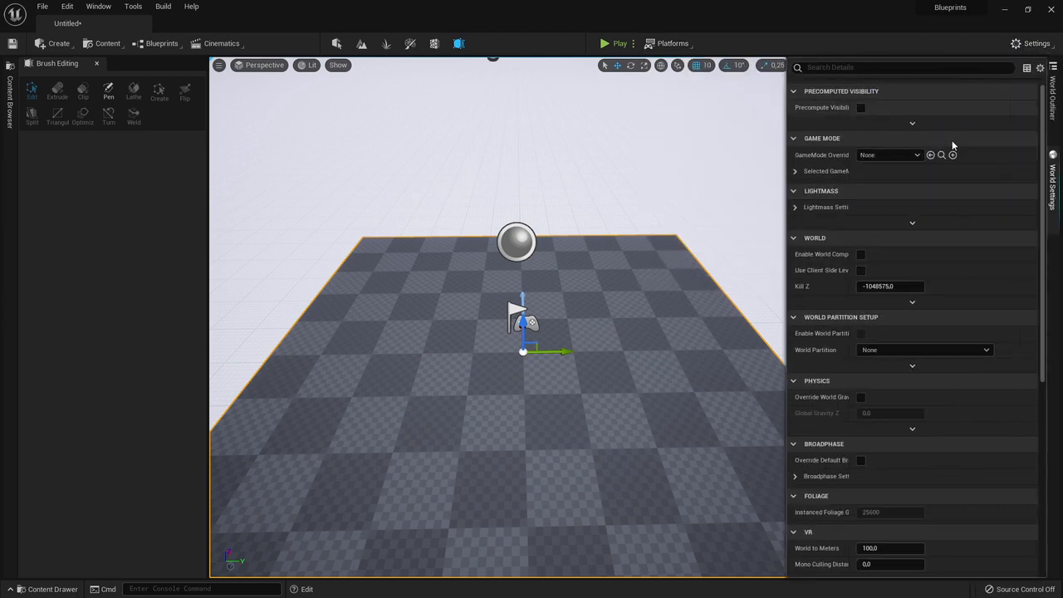
left_click(1034, 44)
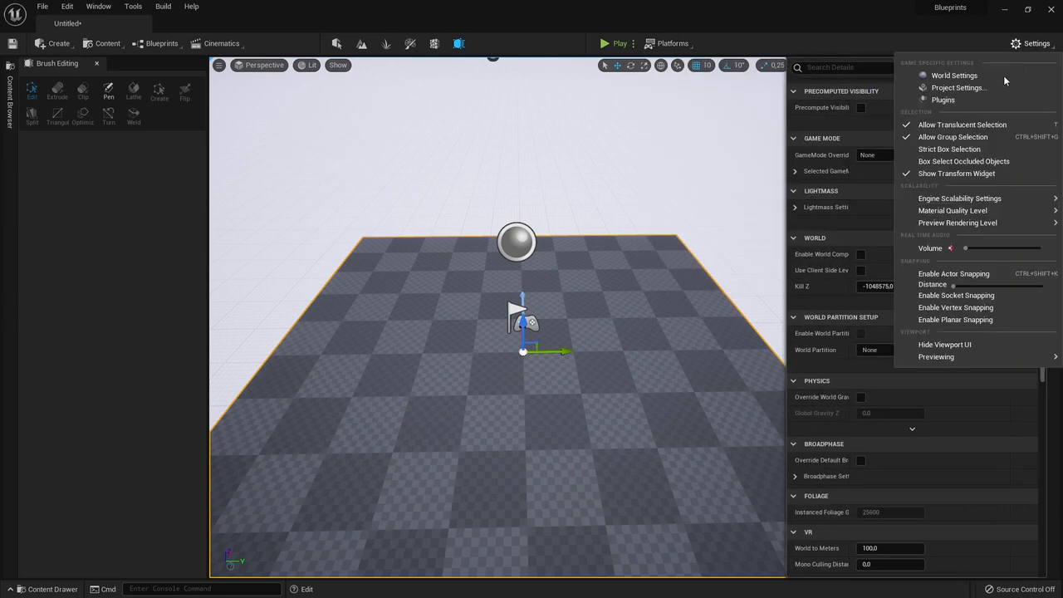
left_click(955, 88)
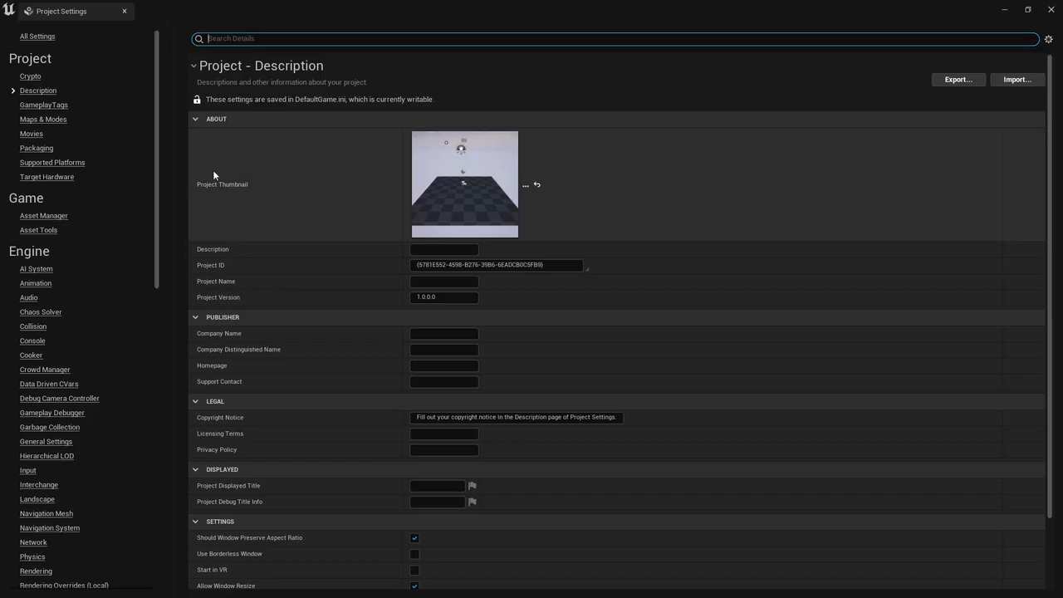
left_click(1050, 10)
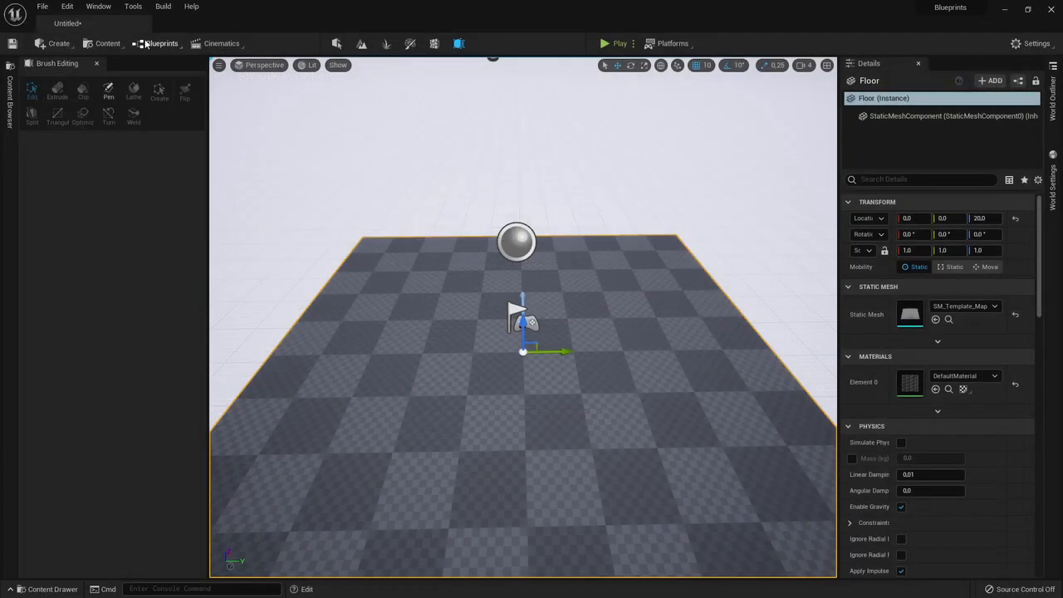
Check the Plugins from the editor settings and return to Select editing mode
left_click(1034, 43)
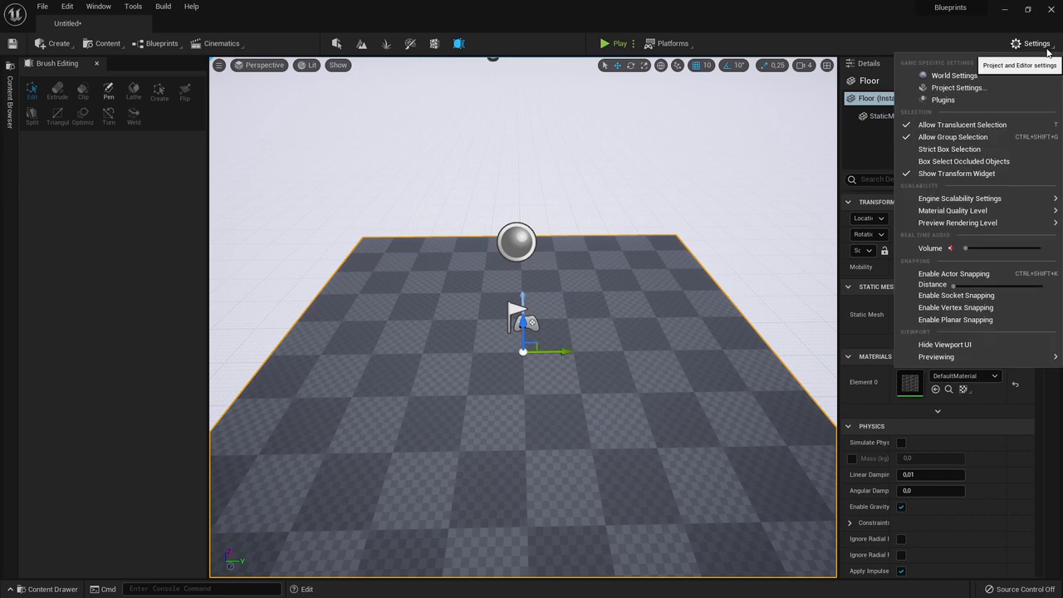
left_click(948, 100)
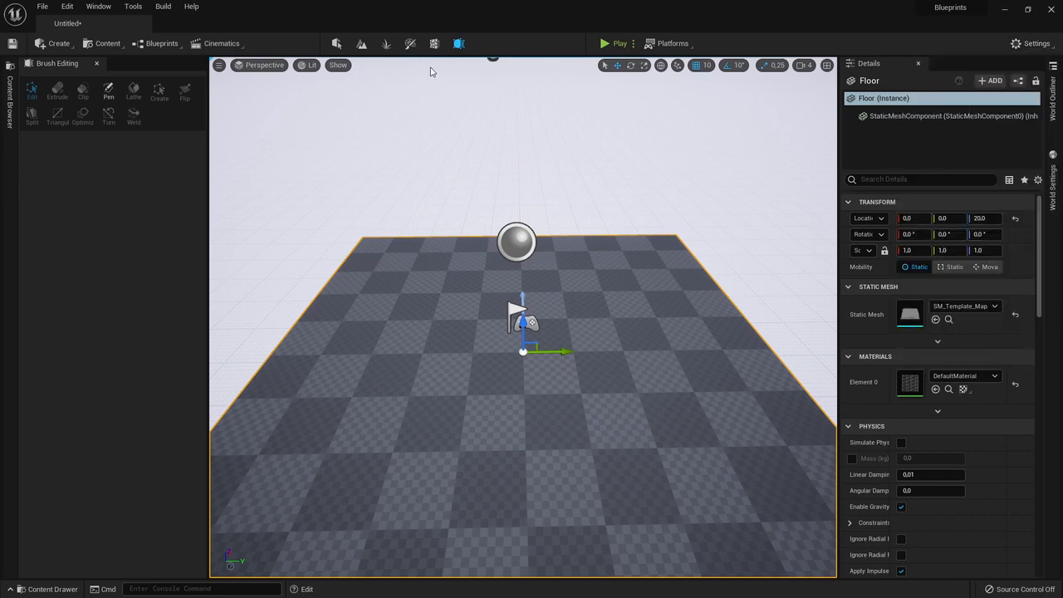
left_click(336, 43)
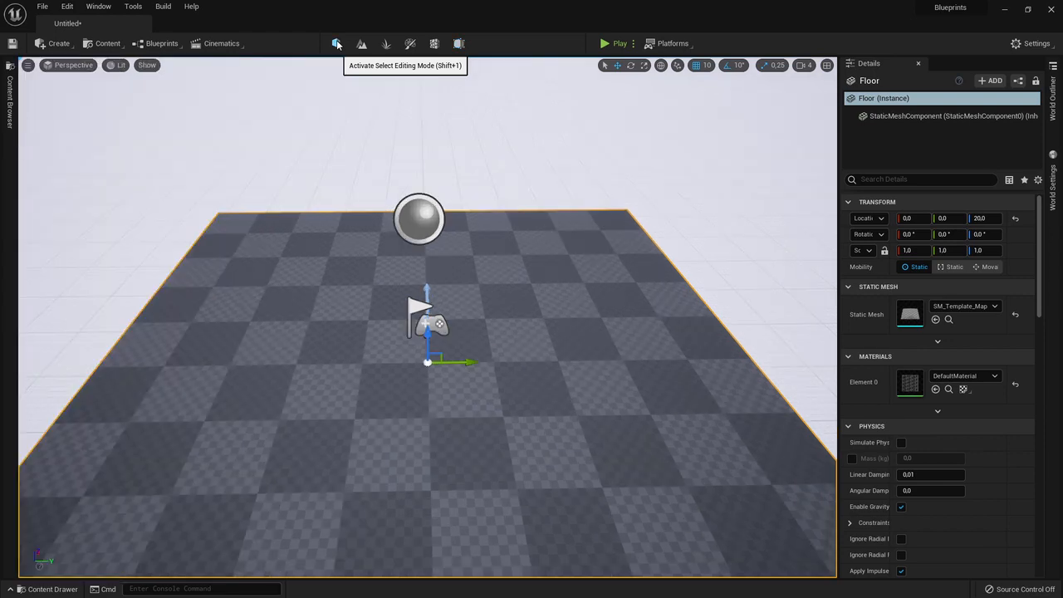
Select the sky light, the sphere reflection capture, the Player Start and the Floor in turn to compare their details
mouse_move(586, 191)
right_mouse_down()
mouse_move(566, 201)
mouse_move(593, 209)
right_mouse_up()
key("s")
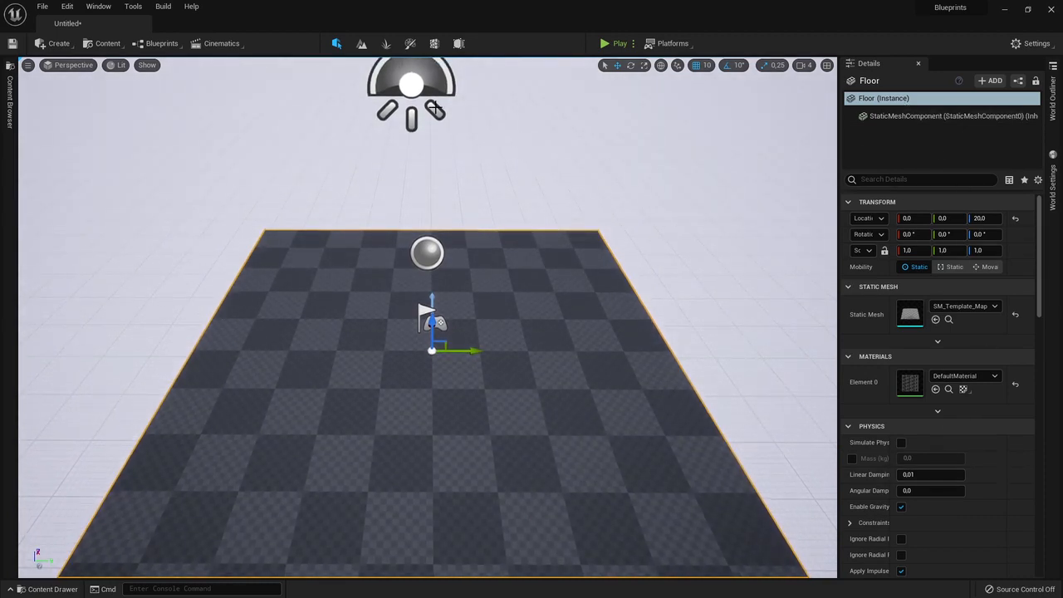
left_click(410, 86)
left_click(427, 251)
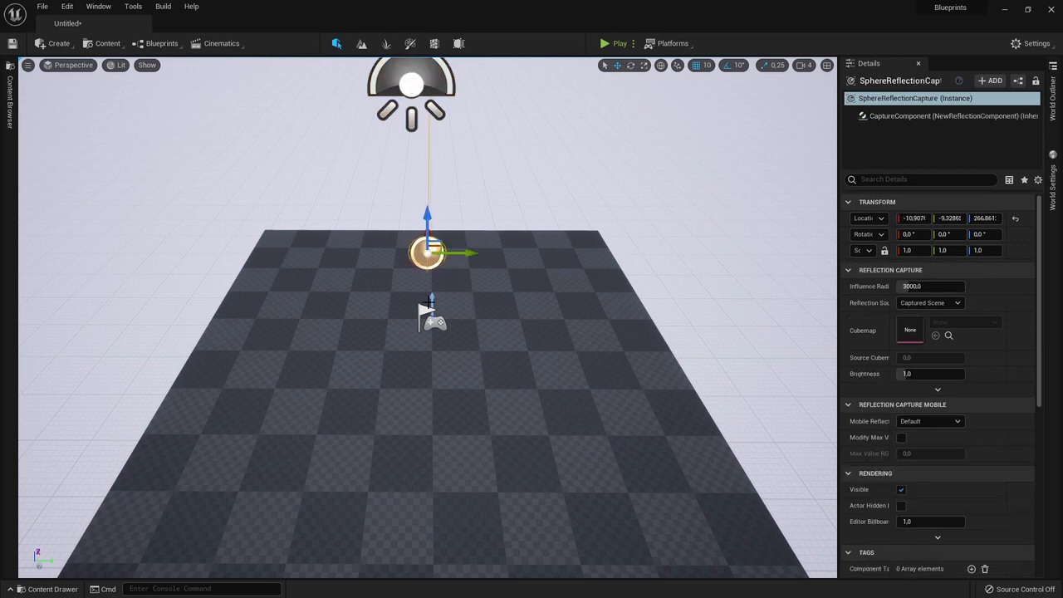
left_click(428, 321)
left_click(349, 329)
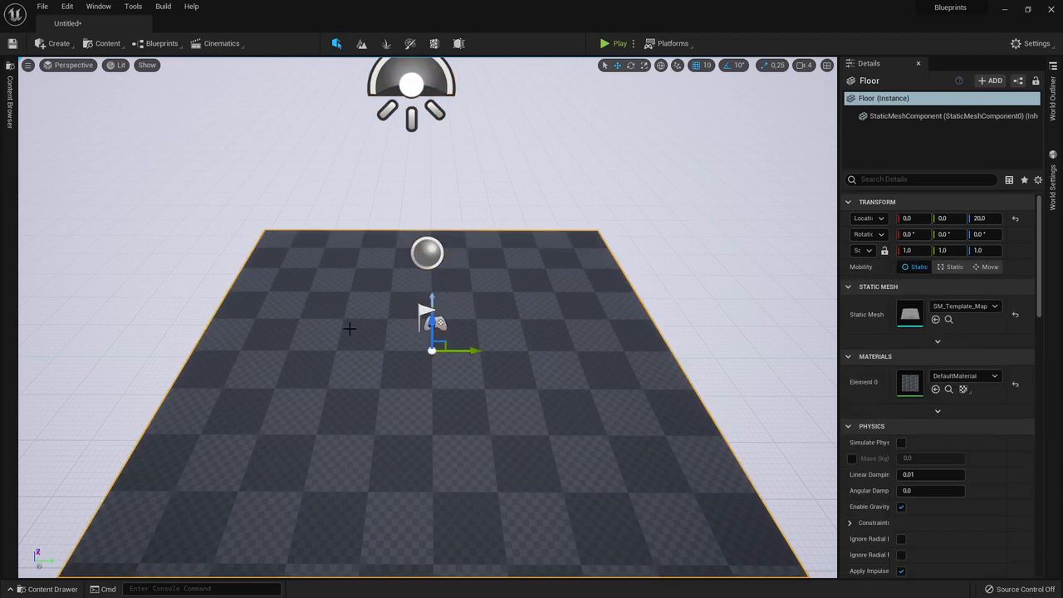
left_click(431, 320)
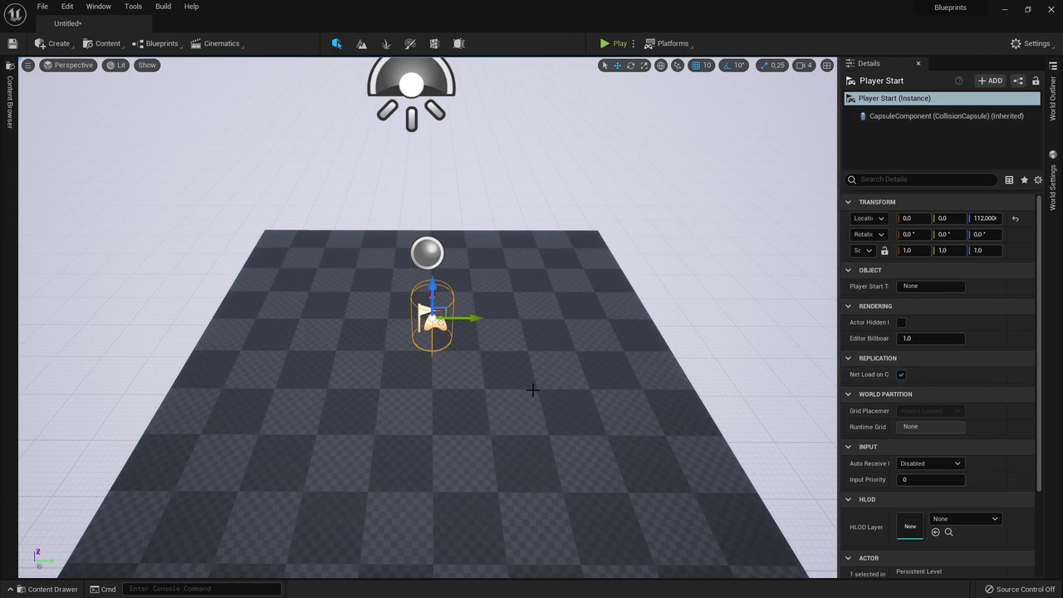
left_click(533, 315)
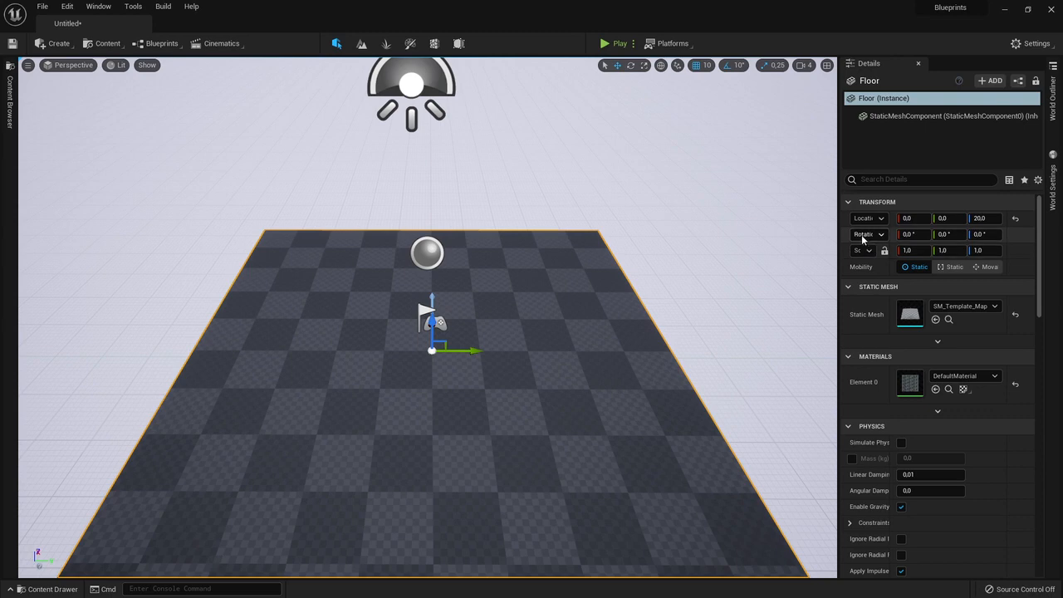
Shift the Floor along X through its location value and set the X location back to 0
mouse_move(913, 218)
left_mouse_down()
mouse_move(996, 218)
mouse_move(813, 218)
mouse_move(979, 219)
mouse_move(929, 218)
left_mouse_up()
left_click(911, 217)
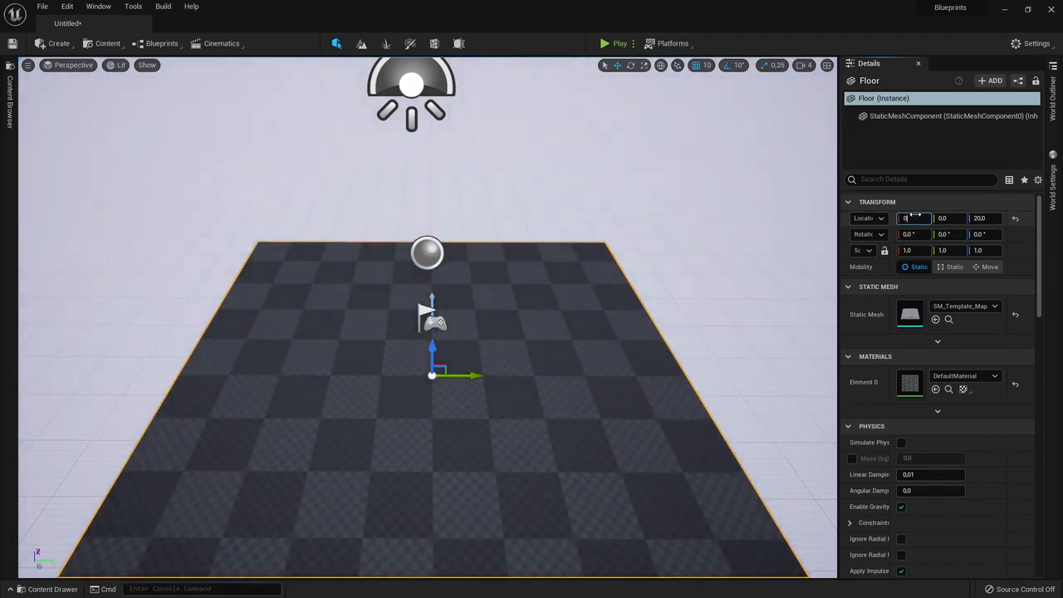
type("0")
key("Return")
Look through the Floor's detail categories, from physics, collision and lighting to rendering, tags and replication
scroll(889, 345, "down", 5)
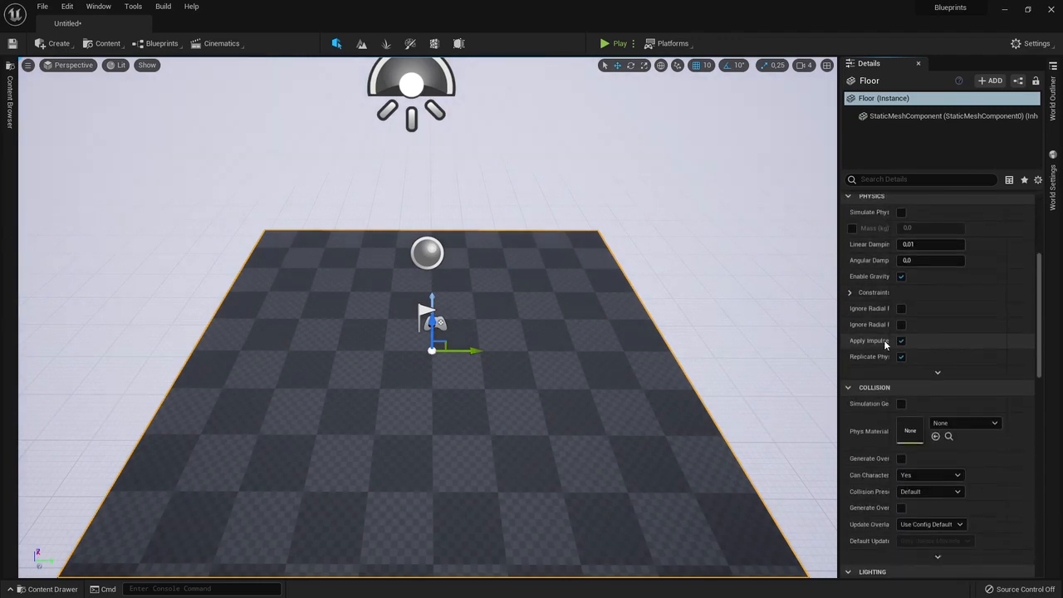
scroll(886, 342, "up", 1)
scroll(890, 296, "down", 3)
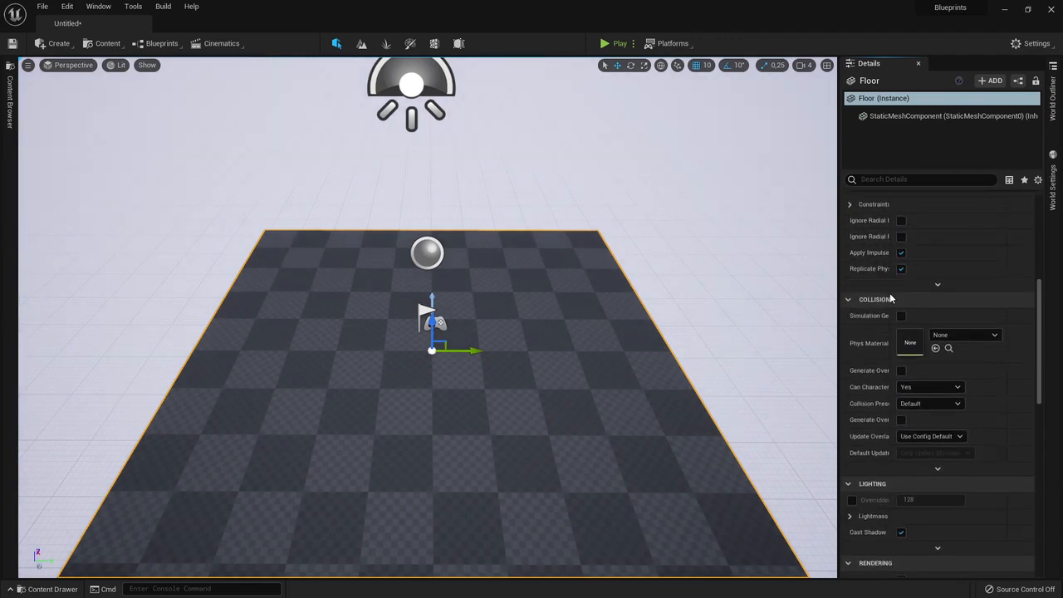
scroll(890, 299, "down", 3)
scroll(888, 309, "down", 4)
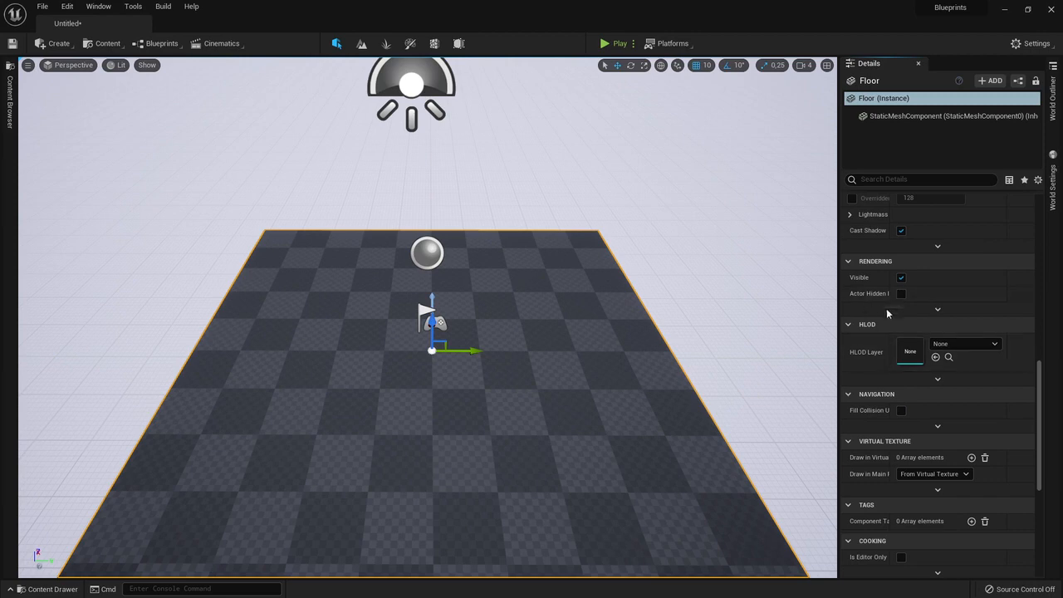
scroll(873, 397, "down", 2)
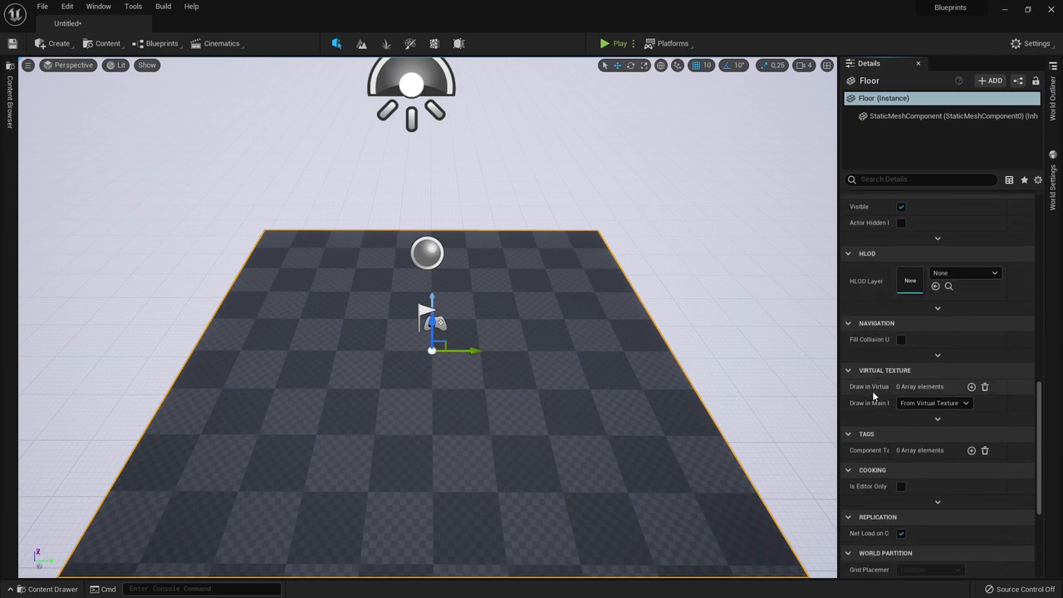
scroll(873, 397, "up", 12)
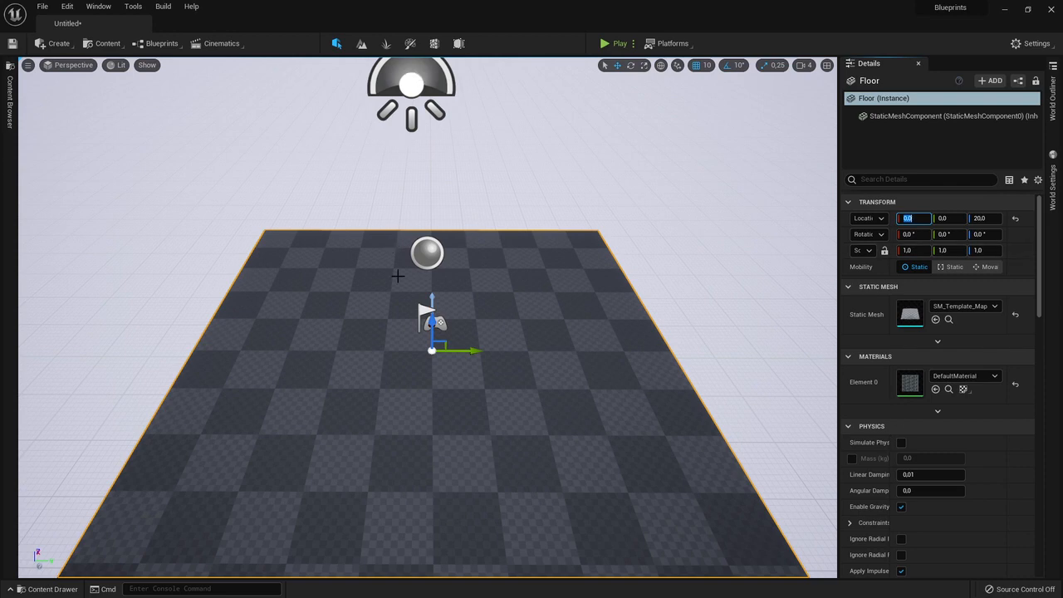
Select the sky light and the sphere reflection capture, and examine the reflection capture's properties
left_click(411, 119)
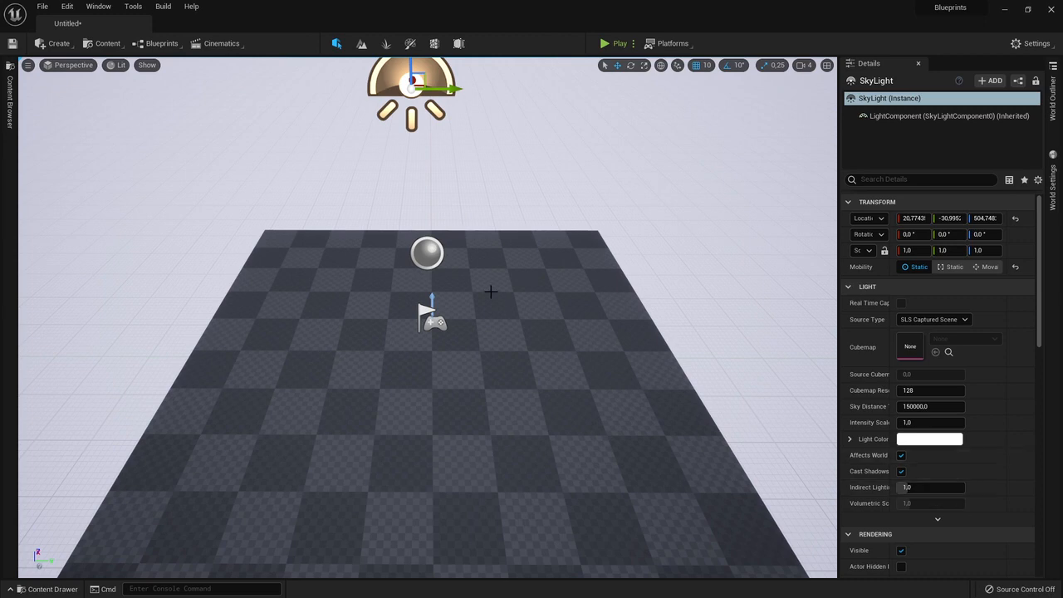
left_click(421, 252)
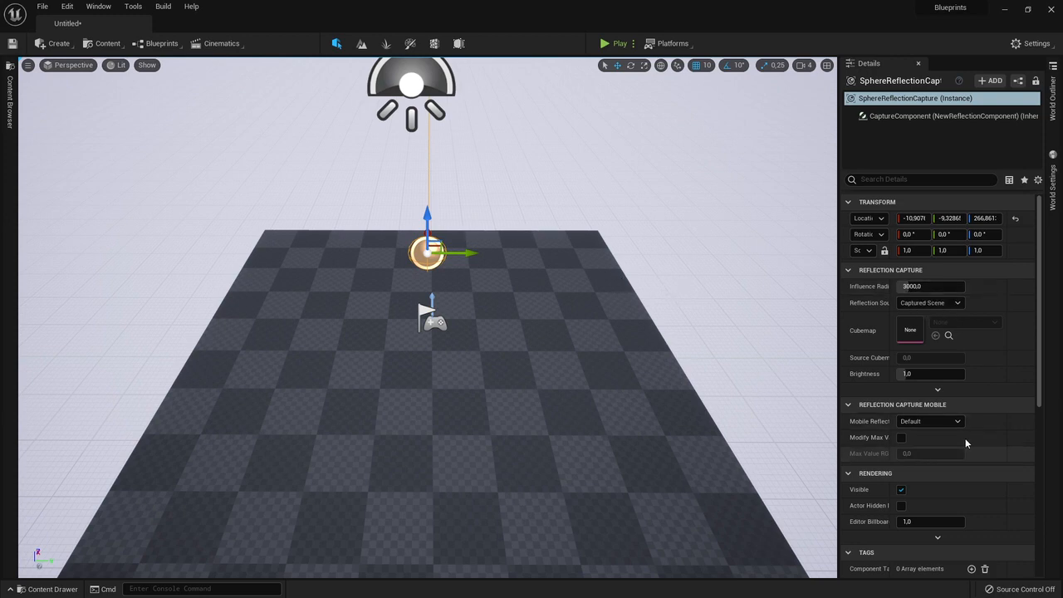
scroll(962, 420, "down", 4)
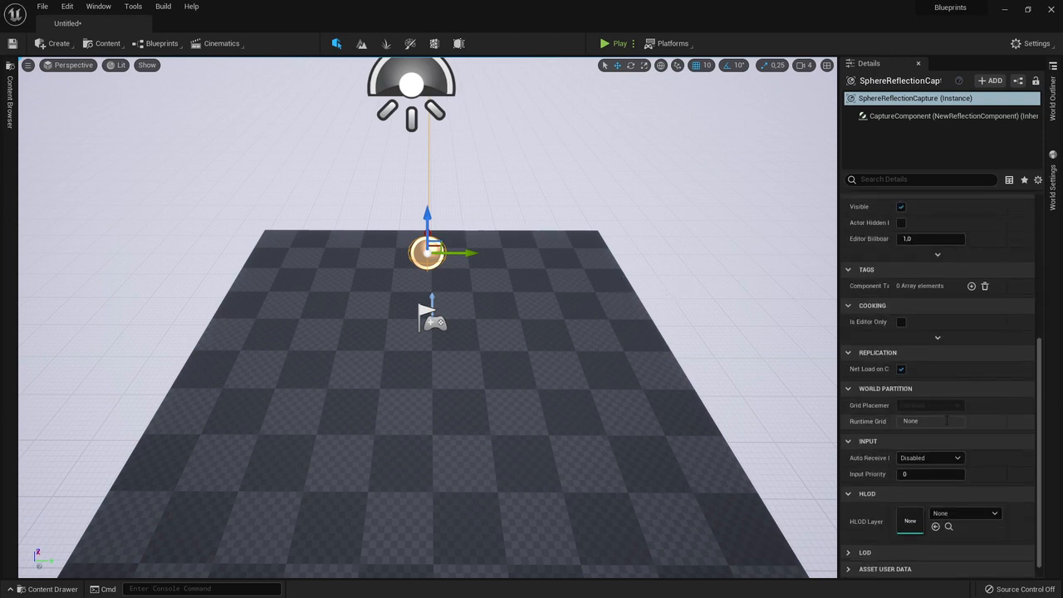
scroll(936, 404, "up", 5)
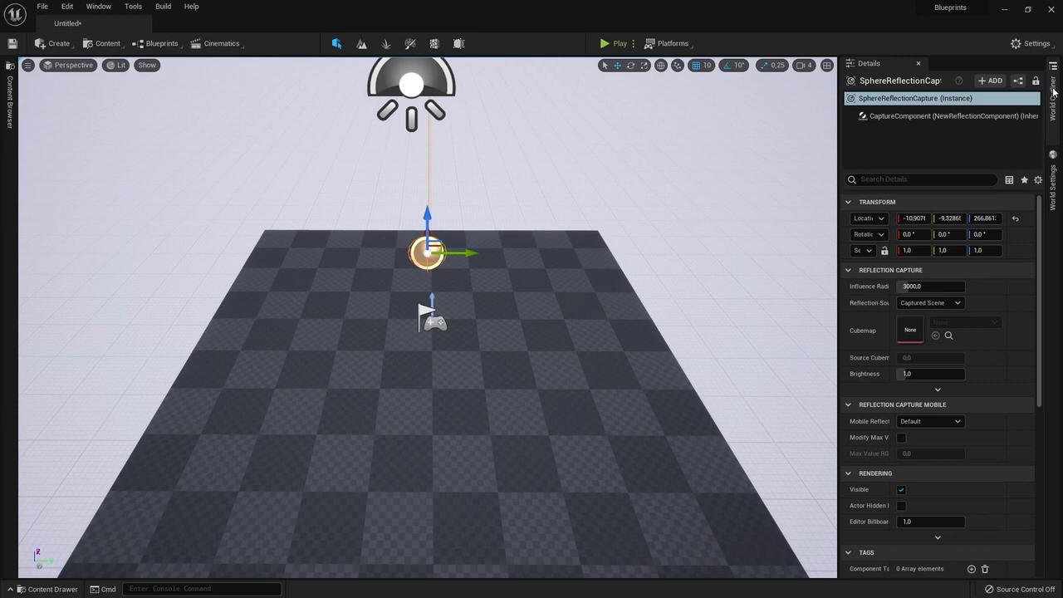
View the level's actors in the World Outliner, selecting the Floor and the SkyLight in the viewport to see them highlighted there
left_click(1052, 93)
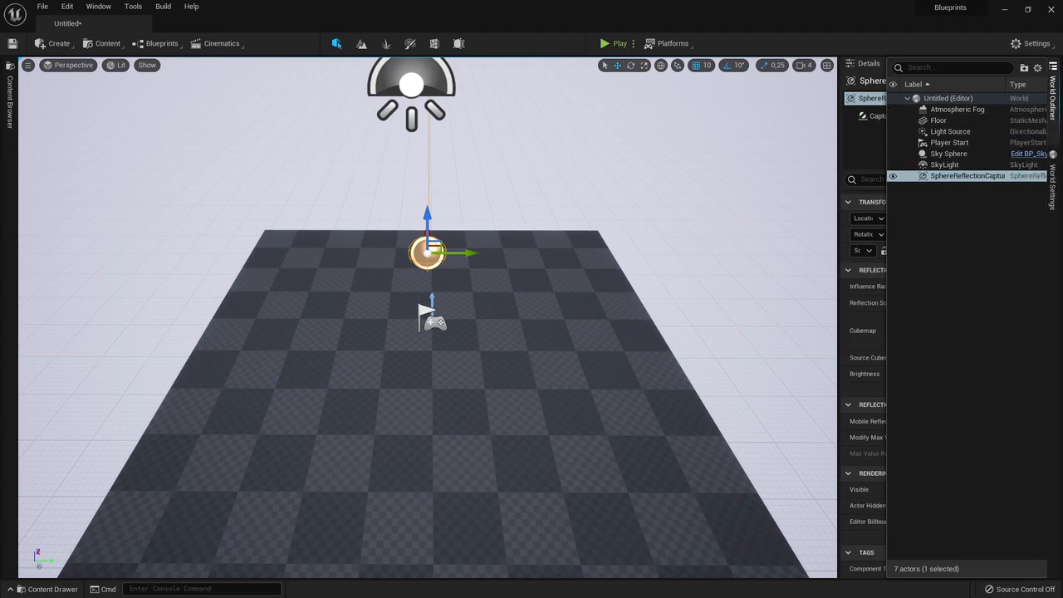
left_click(532, 368)
mouse_move(1052, 95)
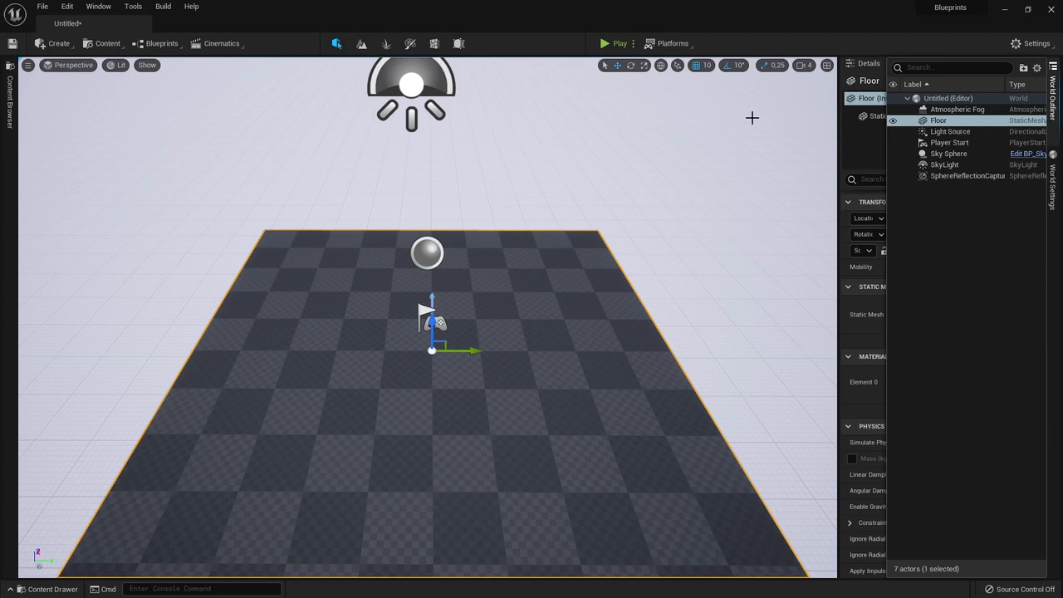
left_click(415, 87)
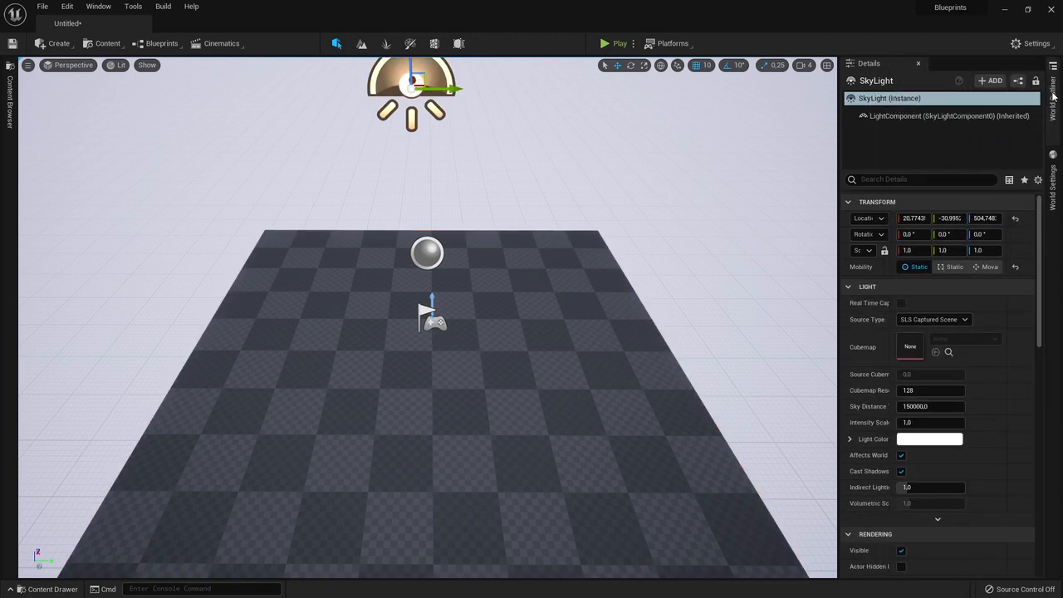
left_click(1053, 95)
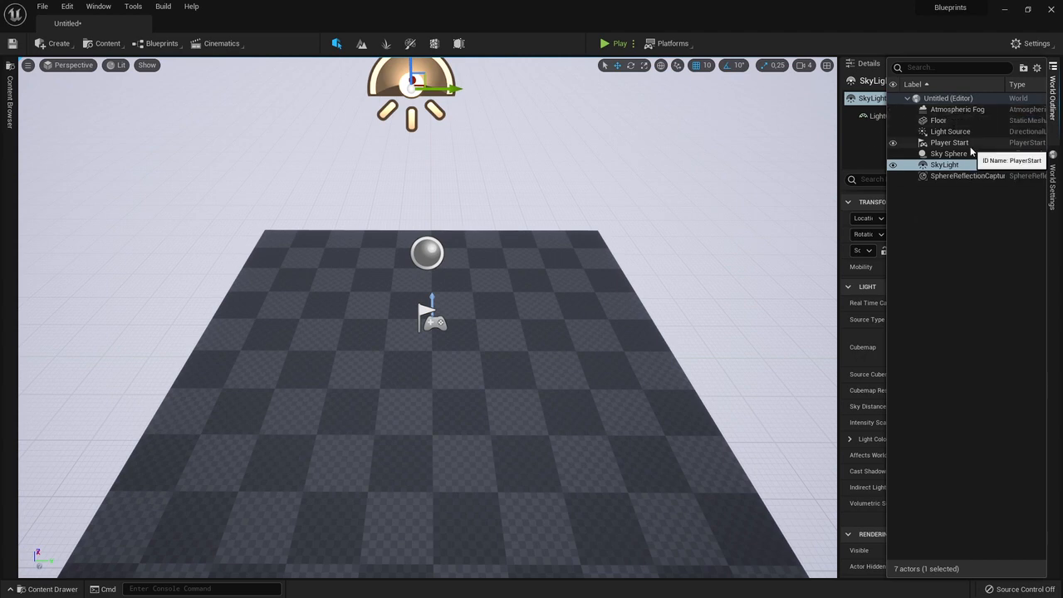
Go through the World Outliner's actors one at a time, from Atmospheric Fog to SphereReflectionCapture, and examine each selection in the viewport
left_click(955, 109)
left_click(947, 121)
left_click(951, 133)
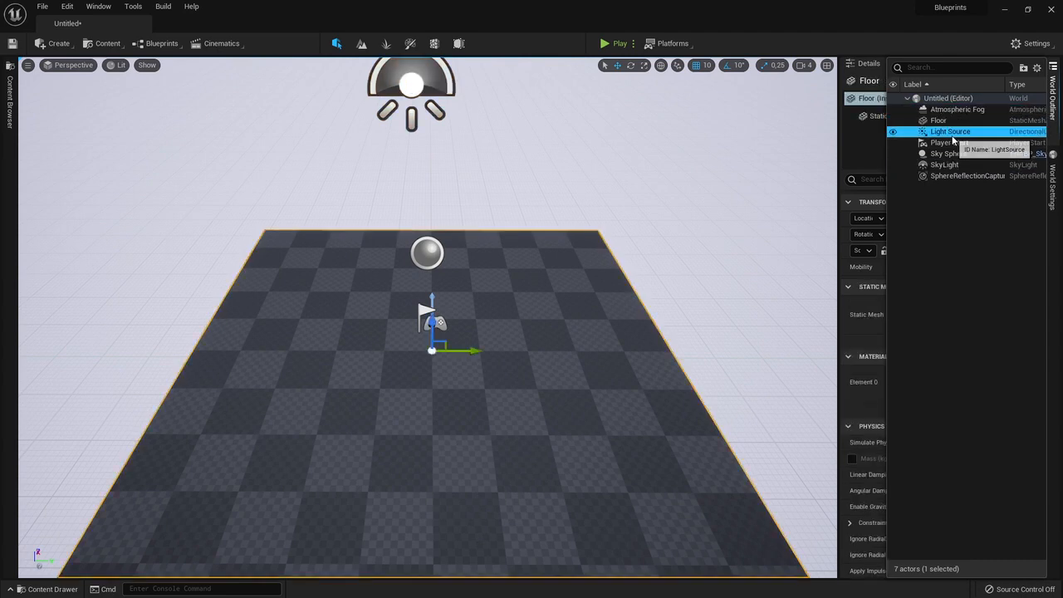
left_click(948, 142)
left_click(948, 154)
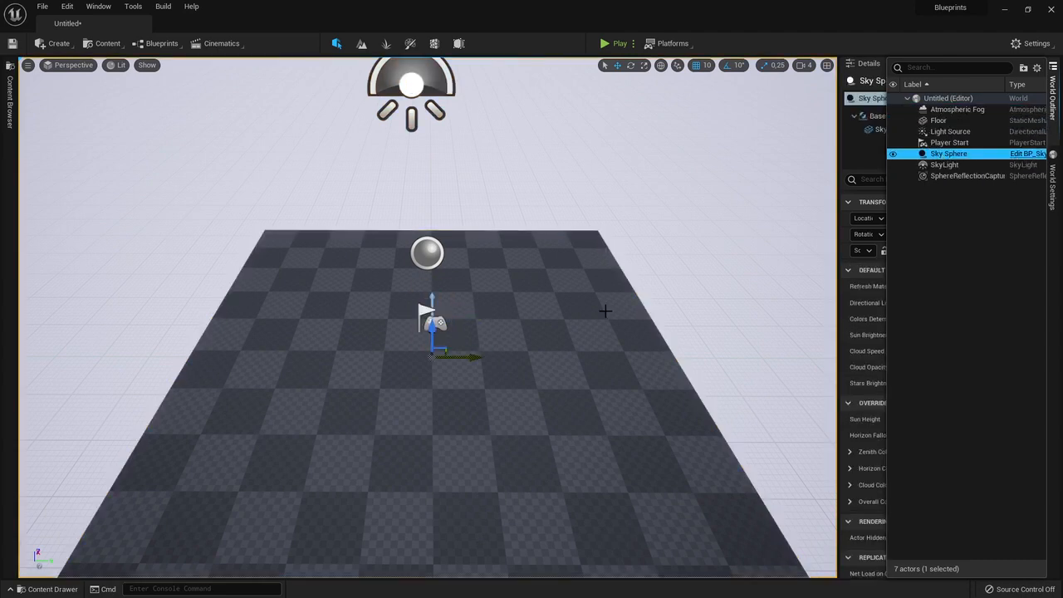
left_click(944, 164)
left_click(948, 142)
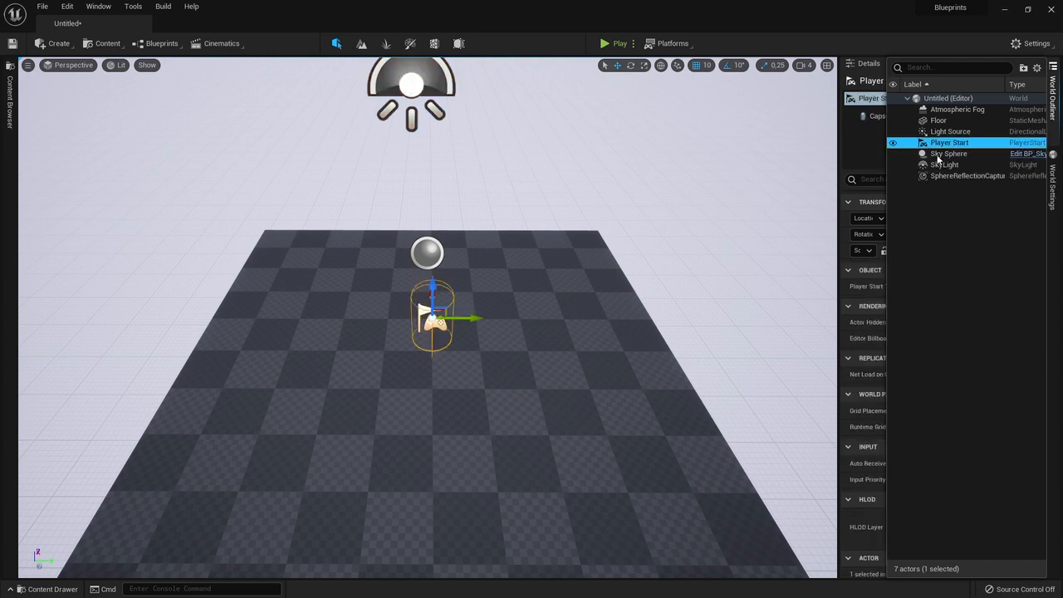
left_click(948, 153)
left_click(950, 131)
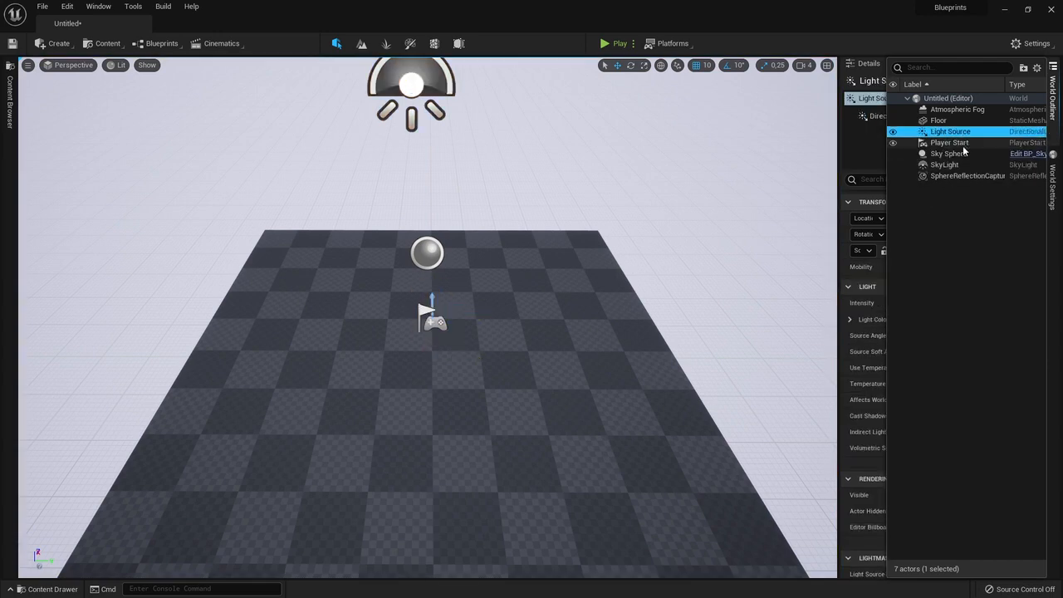
left_click(962, 143)
left_click(962, 164)
left_click(962, 175)
Select all actors from Atmospheric Fog through SphereReflectionCapture in the World Outliner, and clear the selection
left_click(958, 110)
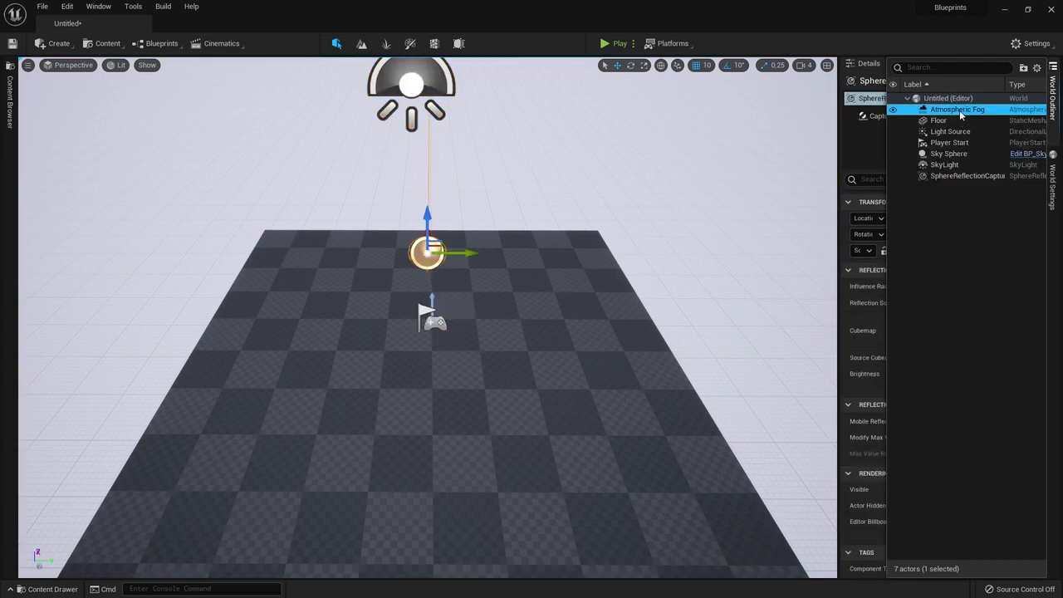
left_click(962, 176, "shift")
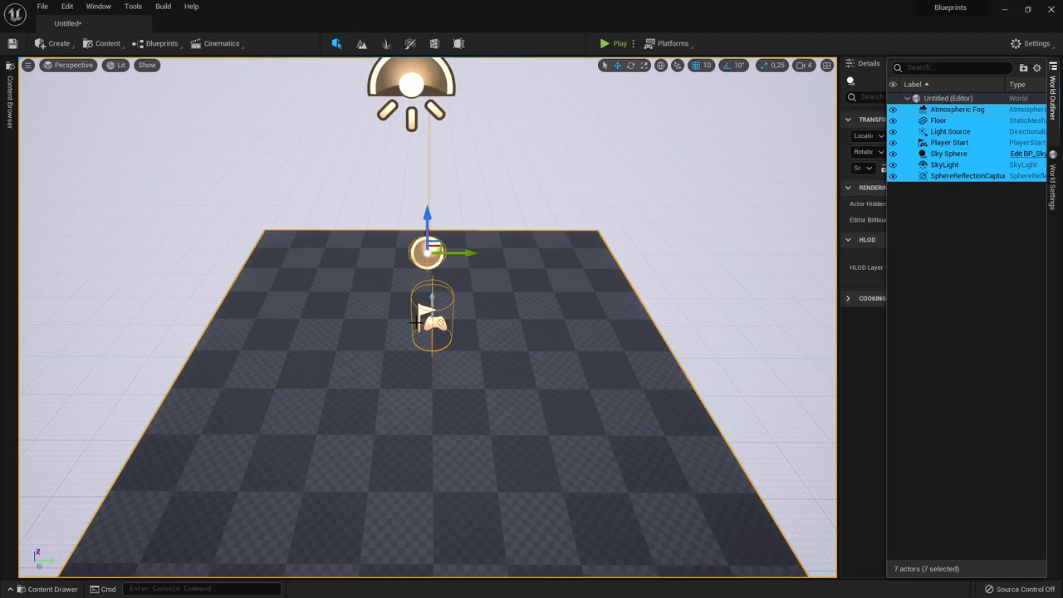
left_click(981, 278)
Examine the World Settings categories, including the selected game mode's sub-options, and close the settings again
left_click(1052, 199)
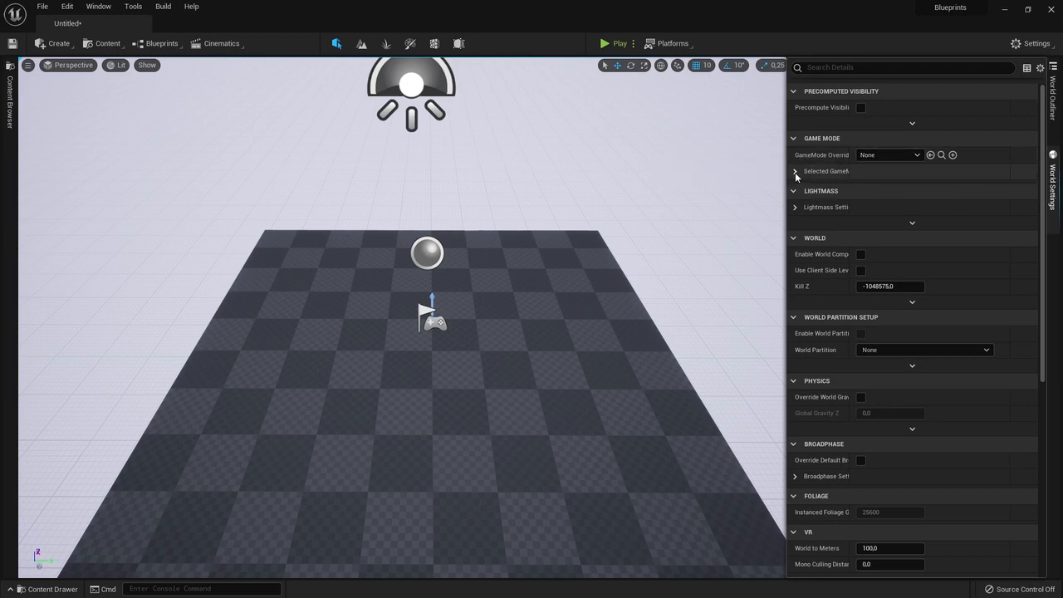
left_click(794, 172)
left_click(796, 172)
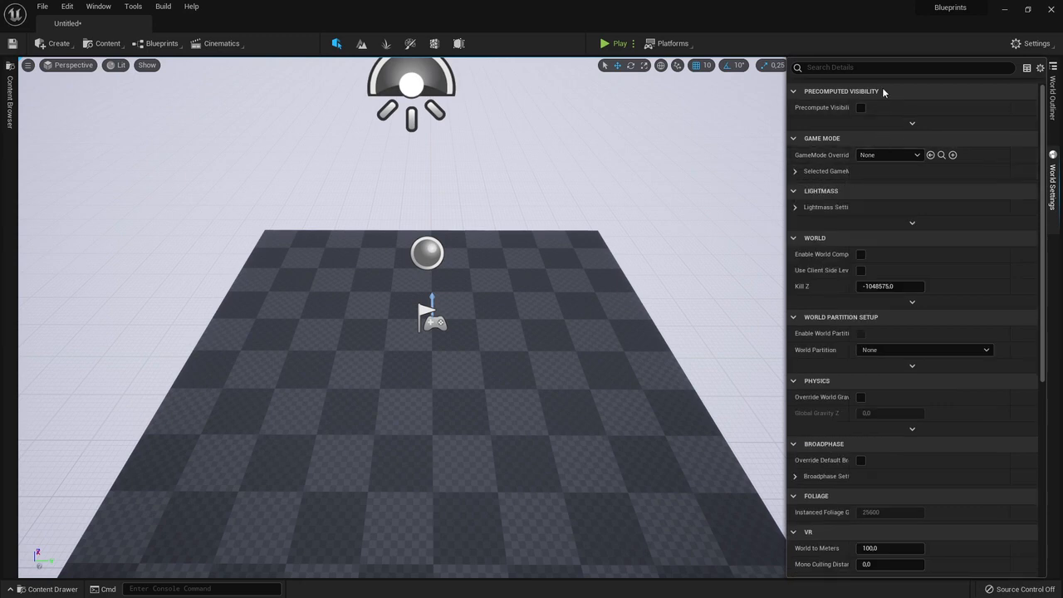
left_click(1050, 193)
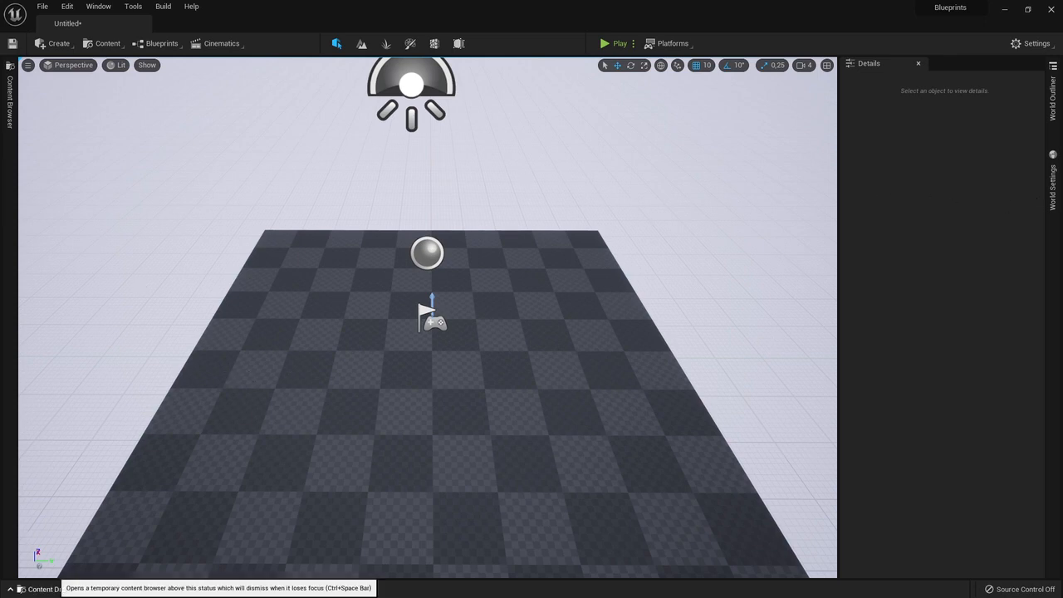
Open the Content Drawer and view the project's Content folder and asset area
left_click(43, 589)
left_click(43, 588)
key("ctrl+space")
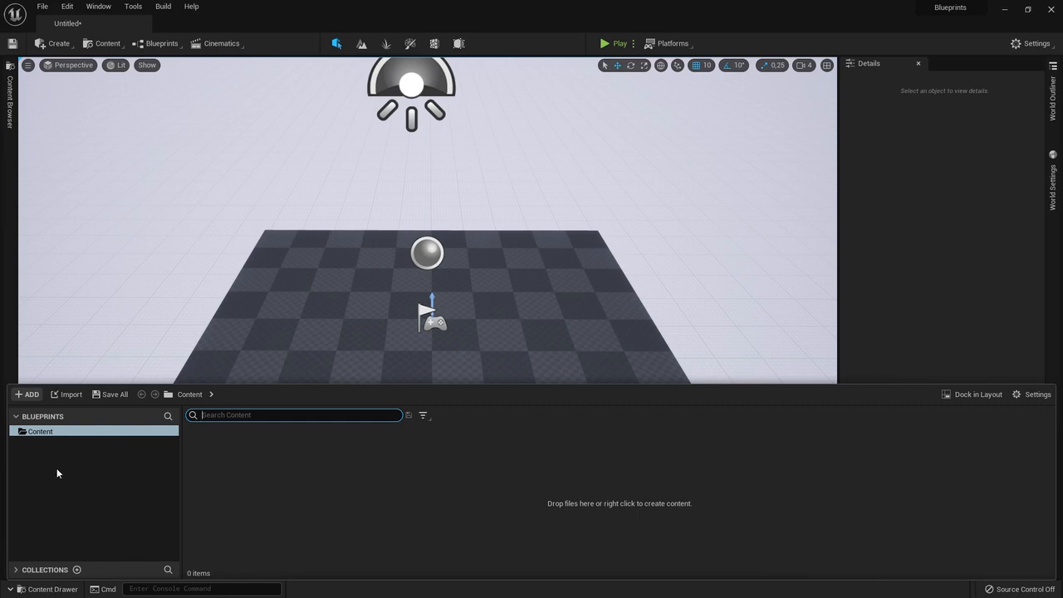
left_click(47, 446)
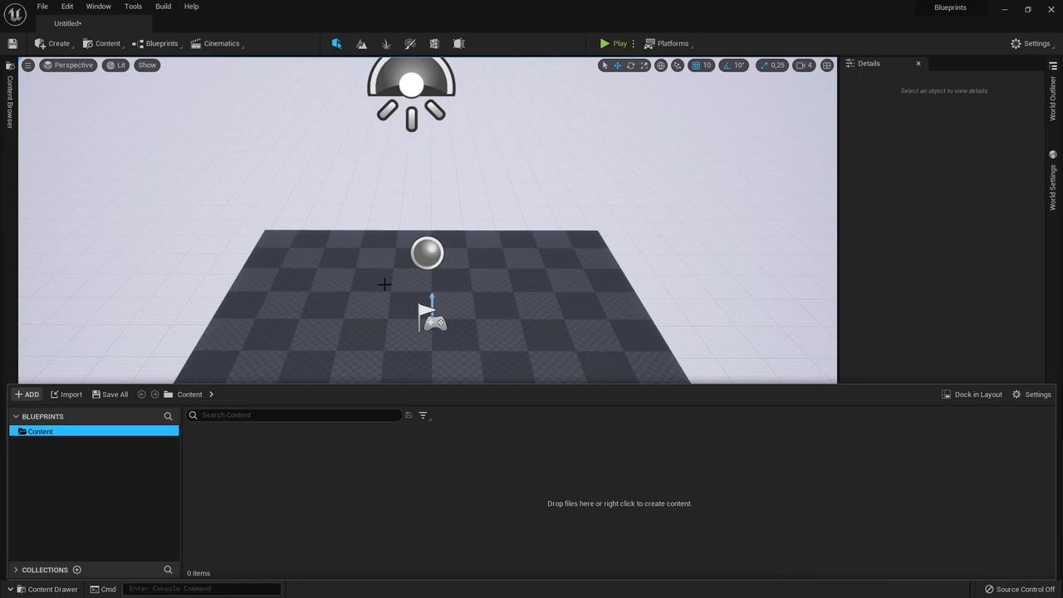
left_click(249, 438)
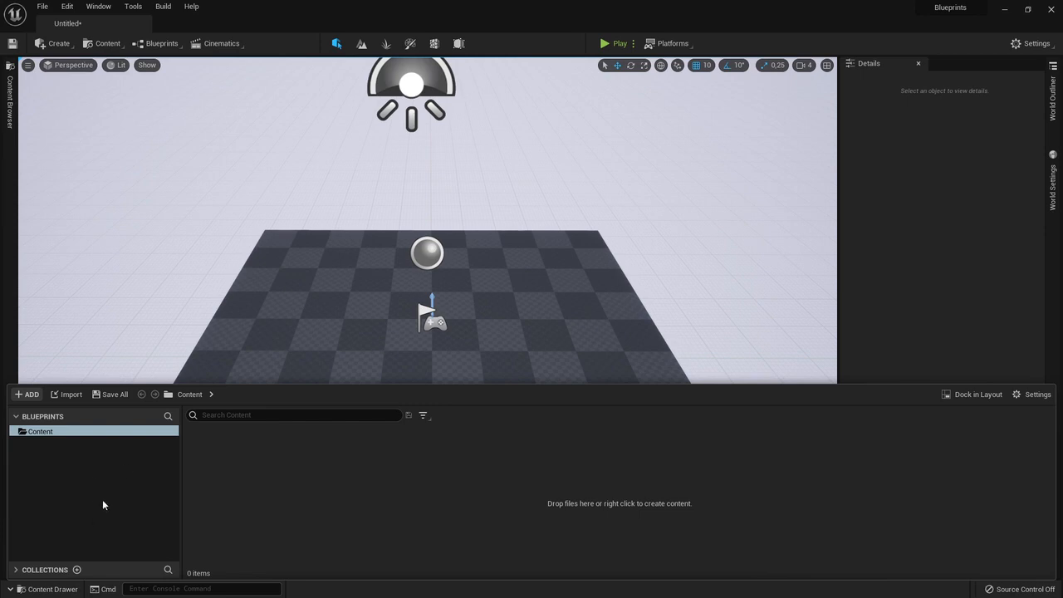
Create a new folder inside the Content folder, keeping the default name
right_click(42, 433)
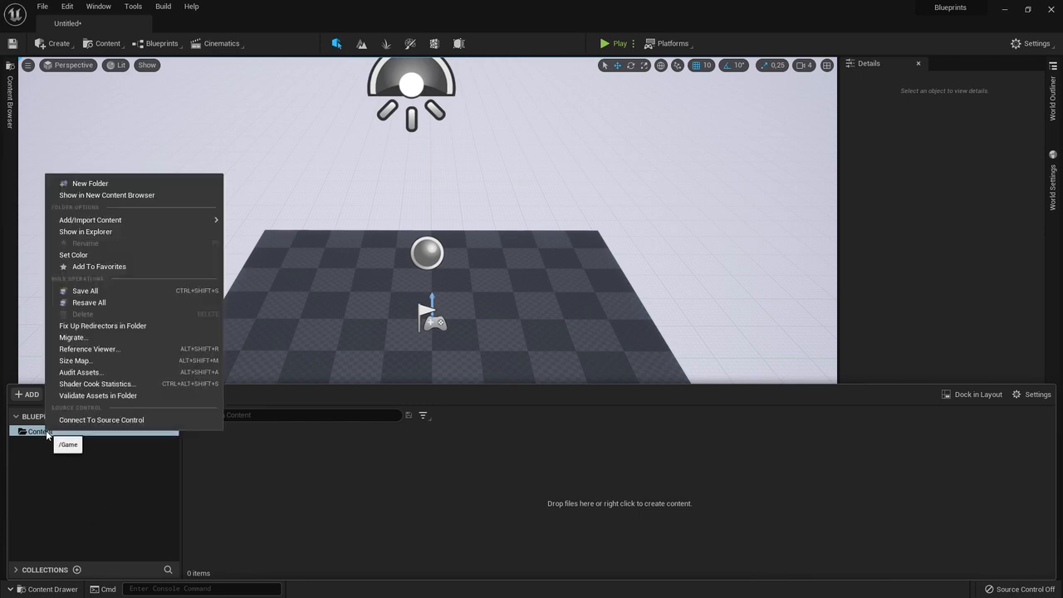
left_click(82, 184)
key("Return")
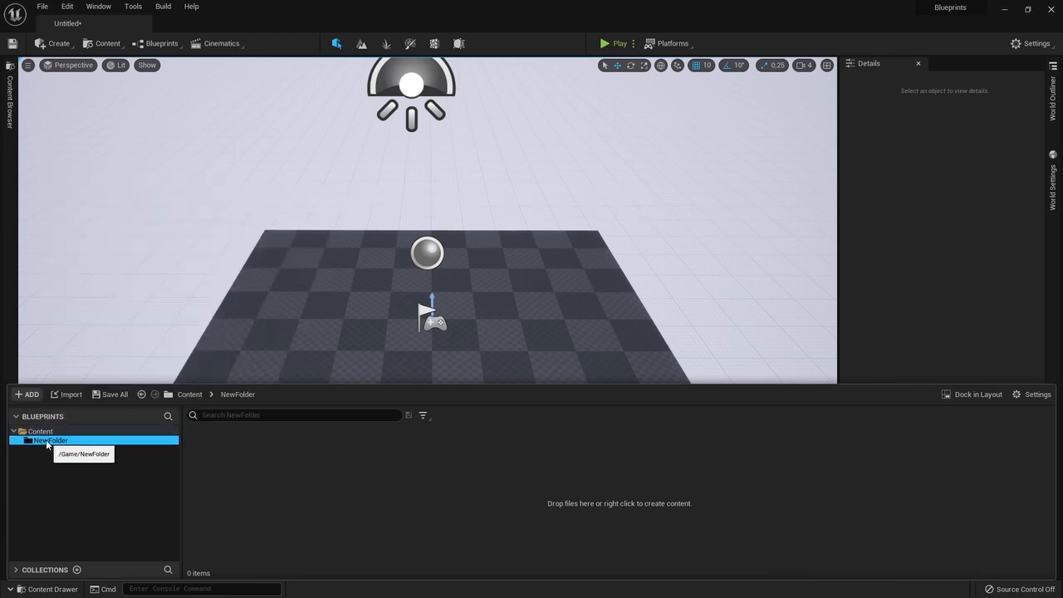
Set the new folder's color to red and reopen the Content Drawer to show it
right_click(47, 442)
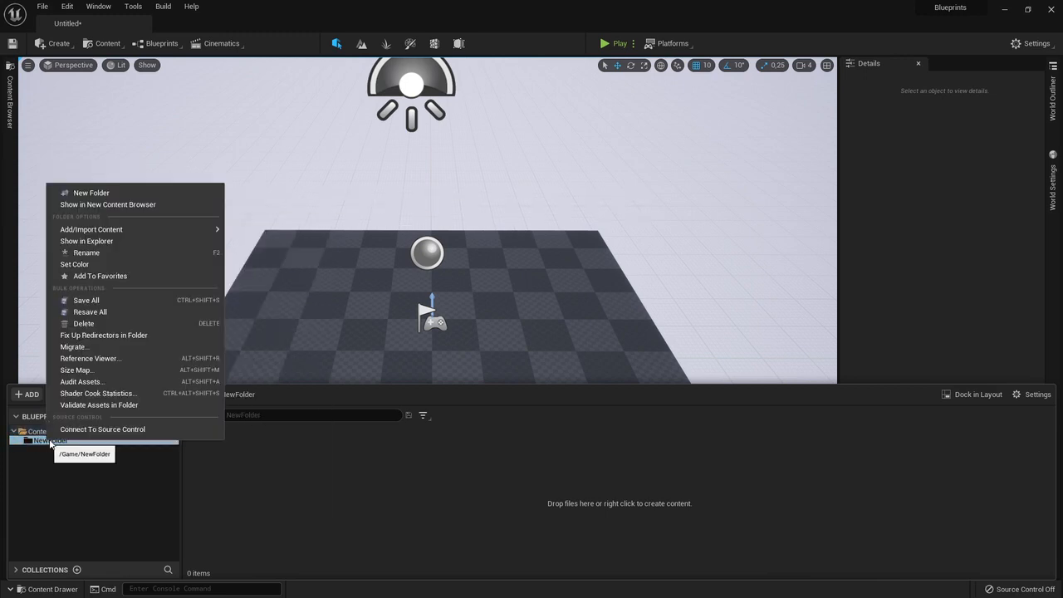
left_click(116, 264)
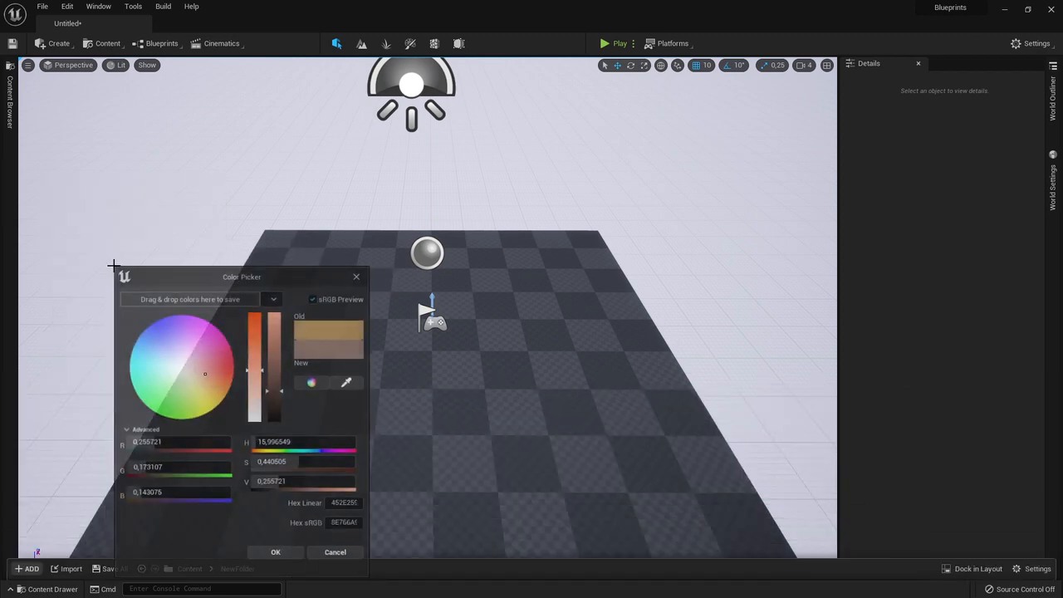
mouse_move(218, 375)
left_mouse_down()
mouse_move(220, 365)
mouse_move(238, 372)
left_mouse_up()
left_click(278, 554)
left_click(47, 589)
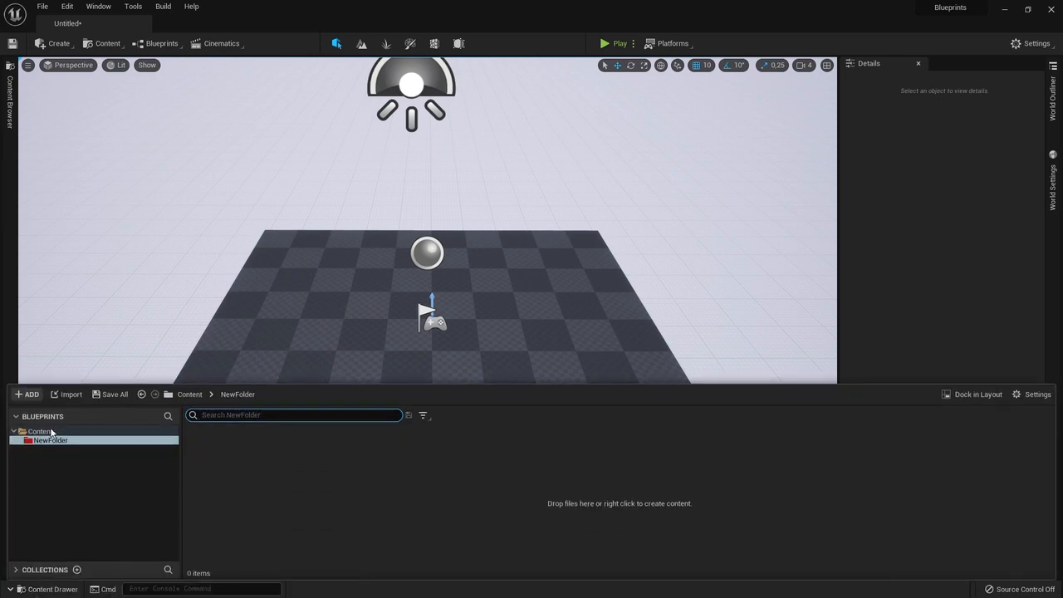
Add the red folder to the favorites and review its remaining folder options
right_click(34, 445)
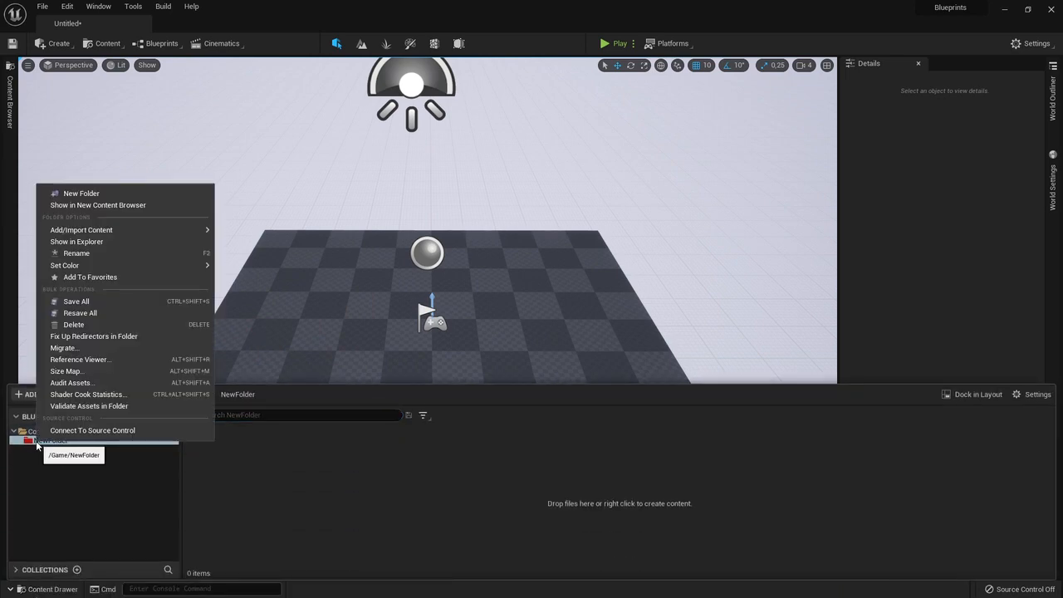
left_click(83, 276)
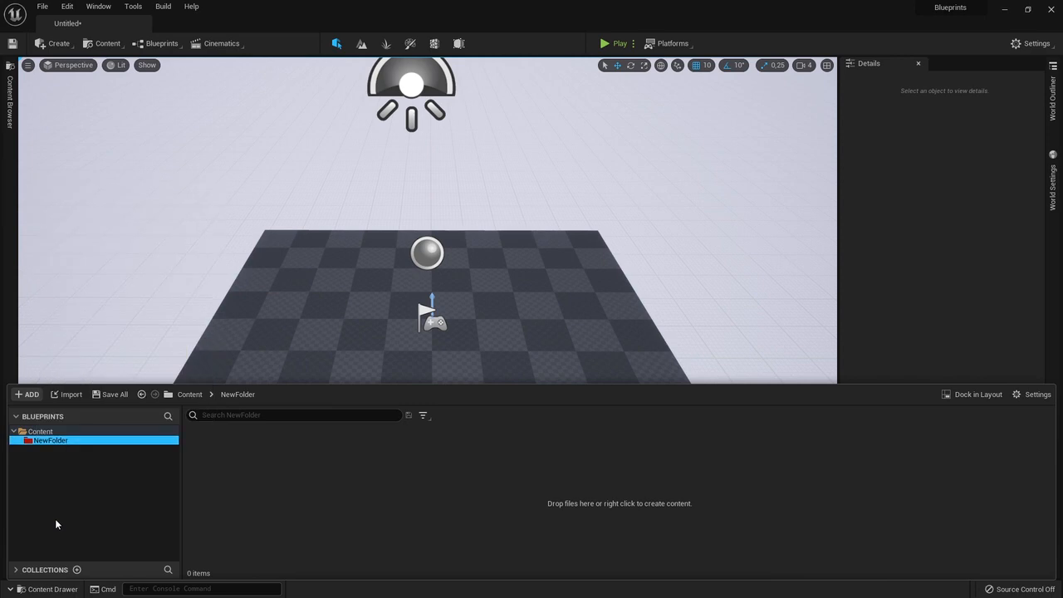
right_click(45, 442)
left_click(35, 470)
left_click(48, 442)
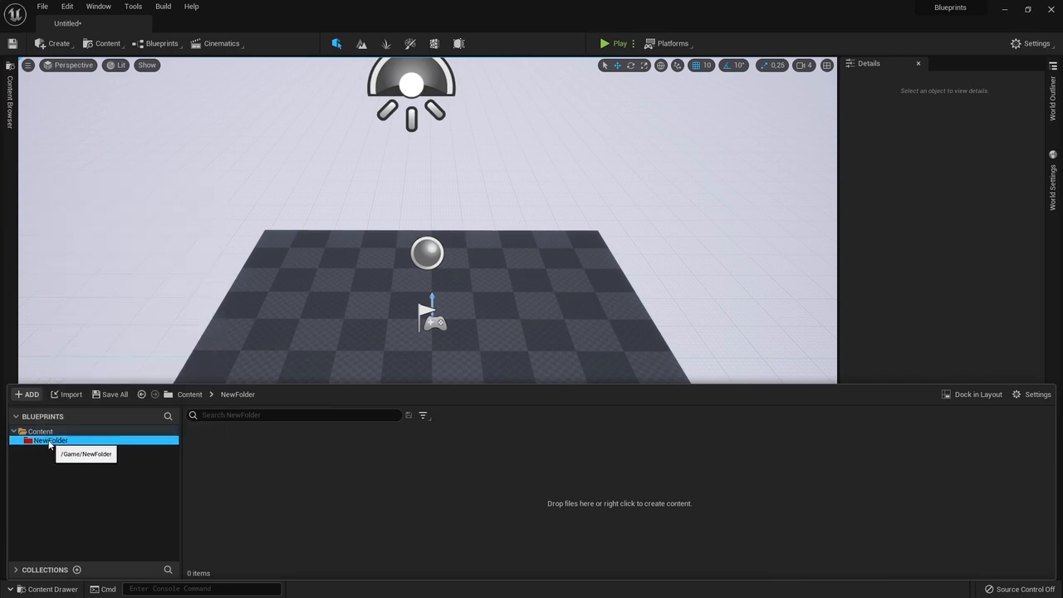
Delete the red folder from the Content folder, confirming the deletion
right_click(58, 442)
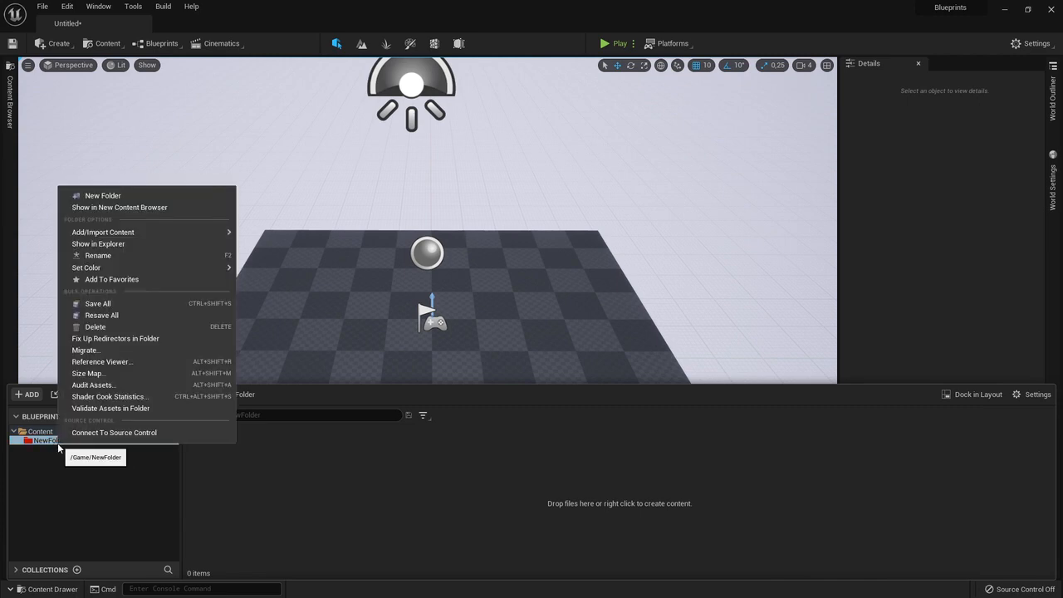
left_click(32, 496)
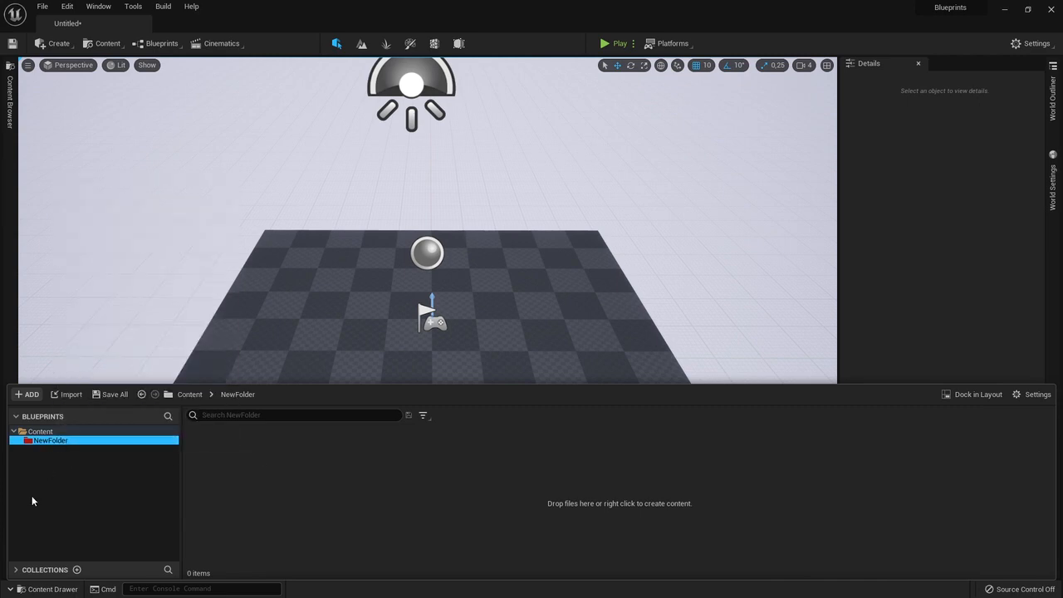
key("Delete")
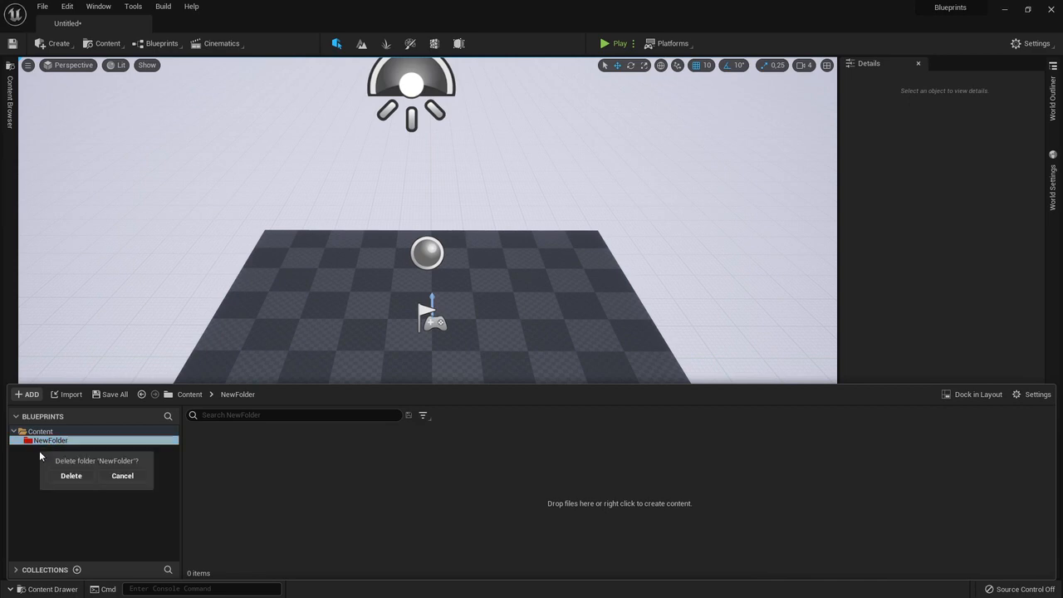
left_click(69, 474)
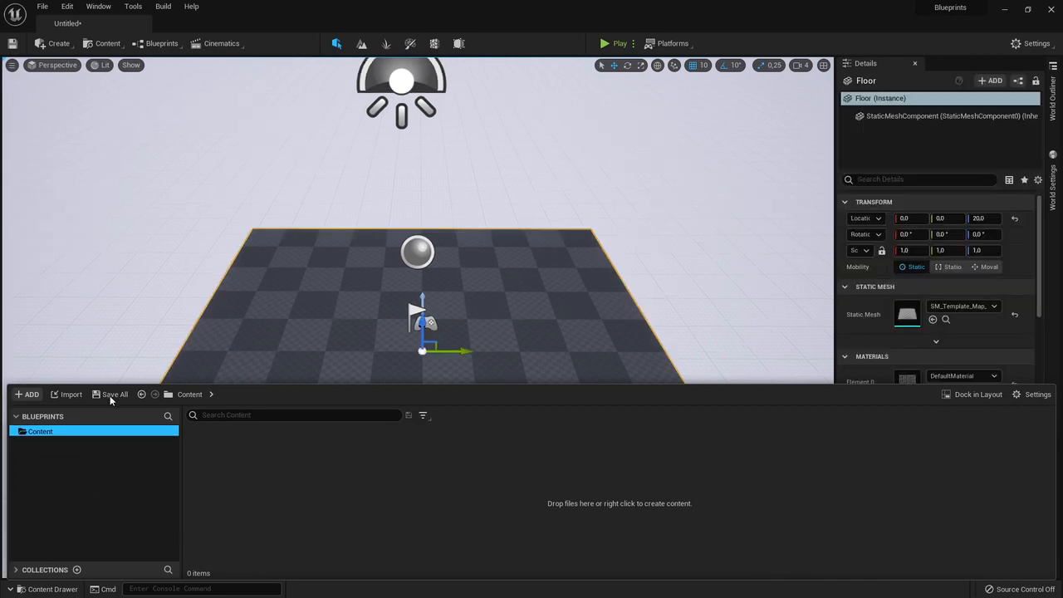
Toggle the Content Drawer closed and open several times, dismissing it from the viewport once and leaving it open
key("ctrl+space")
key("ctrl+space")
key("ctrl+space")
key("ctrl+space")
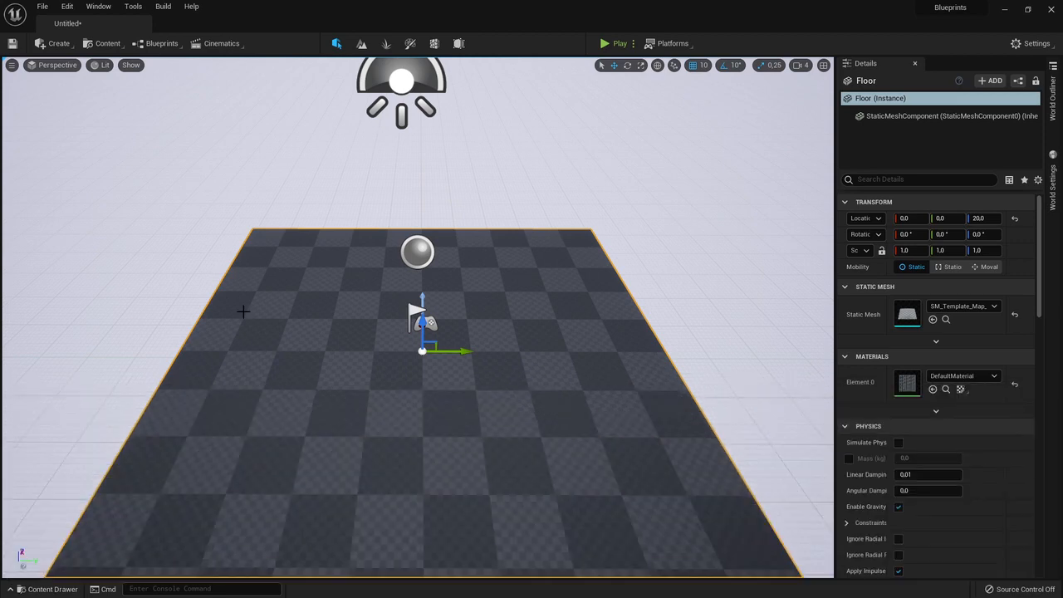
left_click(243, 309)
left_click(47, 589)
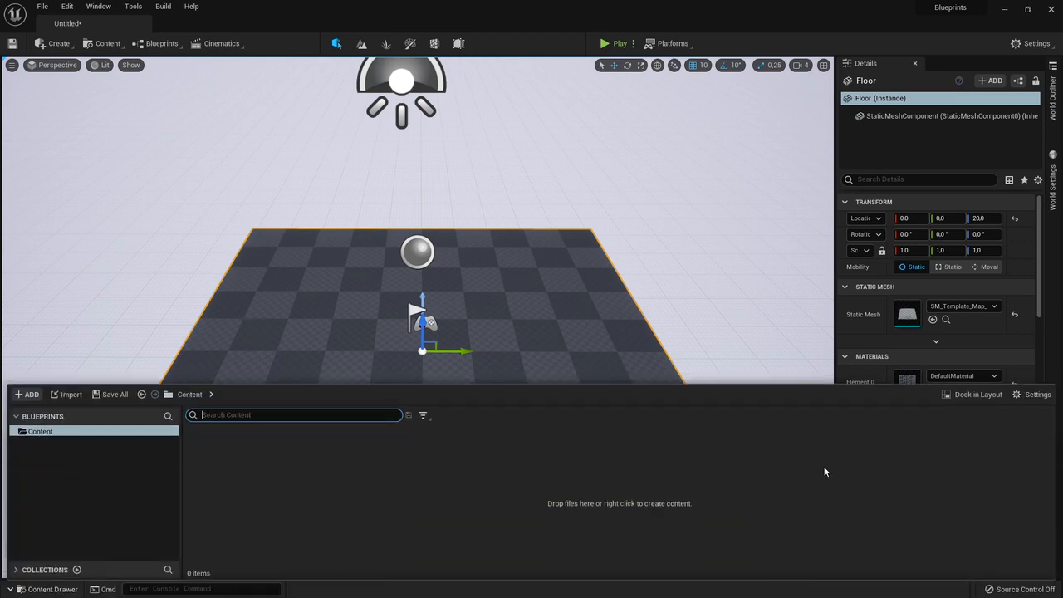
Dock the Content Browser in the layout and restore it from the sidebar to a full tab
left_click(963, 396)
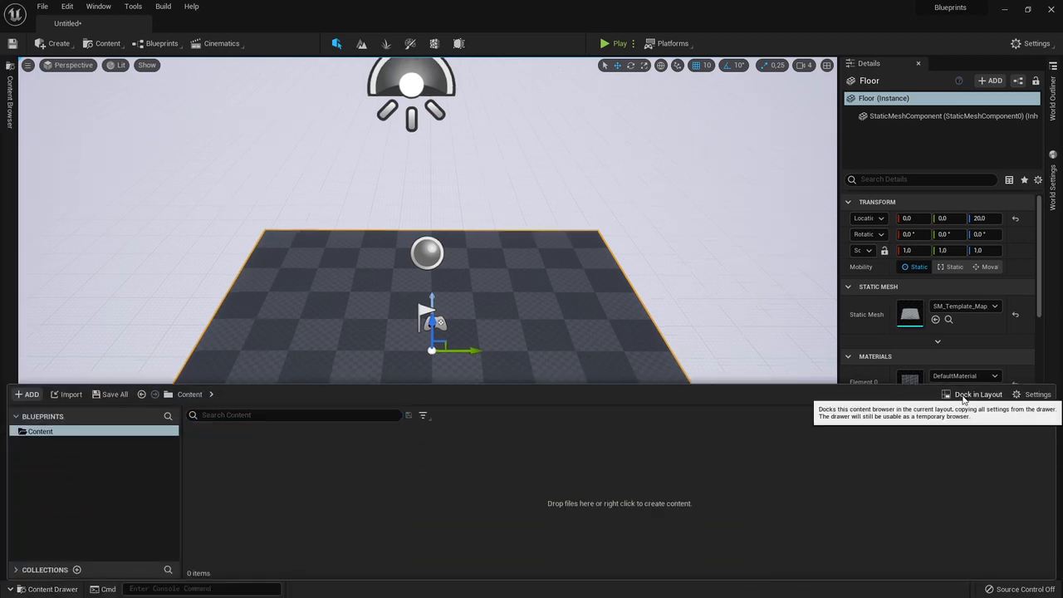
left_click(340, 352)
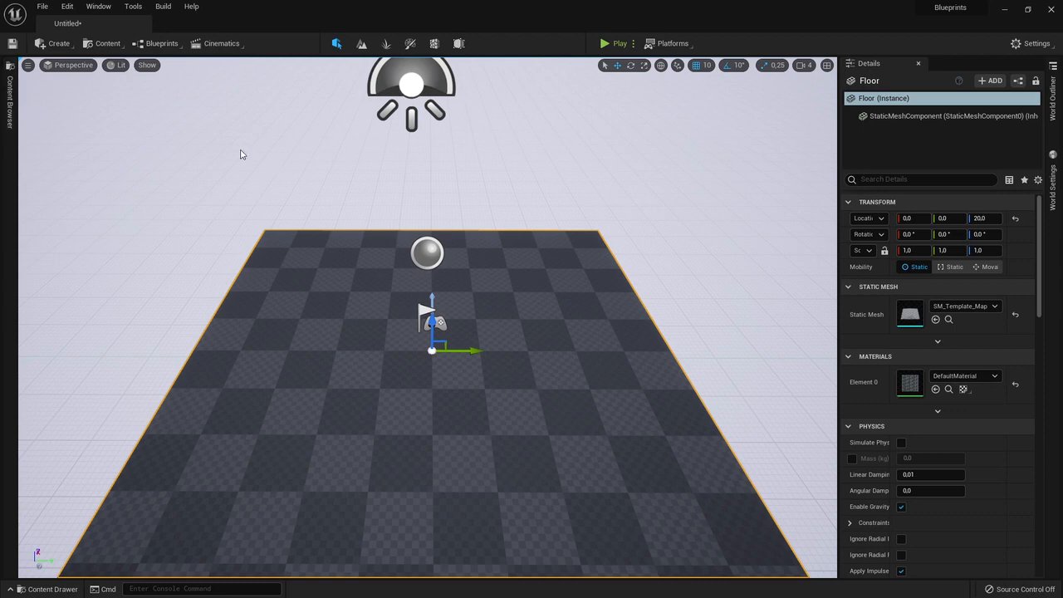
left_click(10, 120)
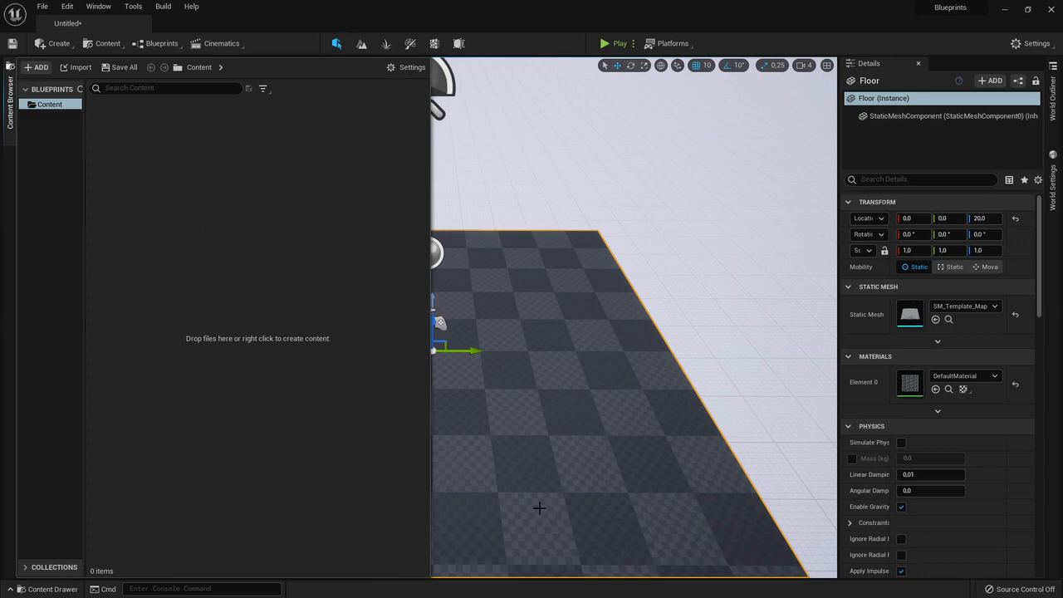
right_click(11, 92)
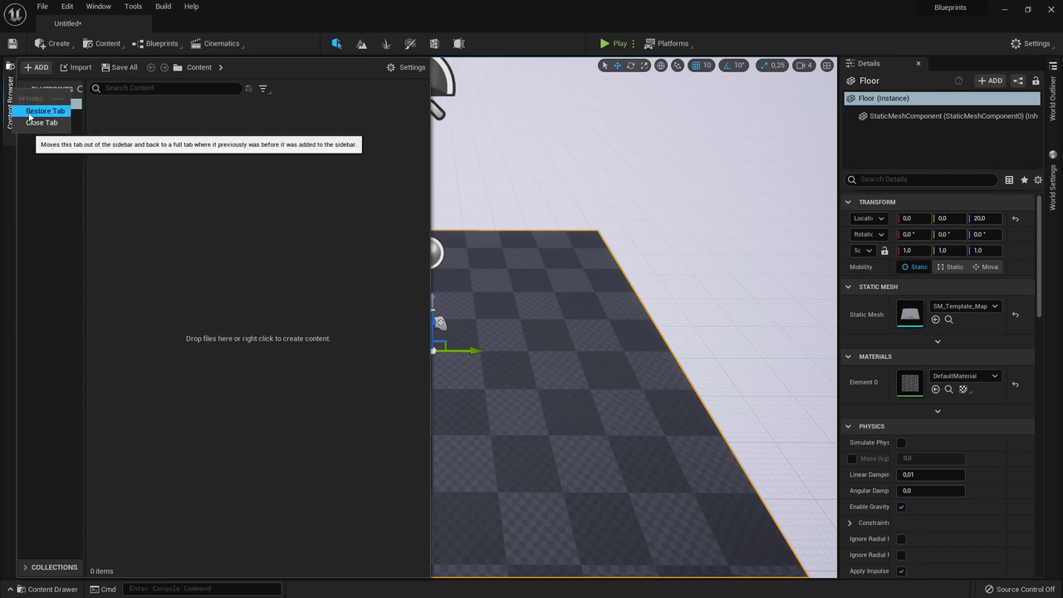
left_click(43, 112)
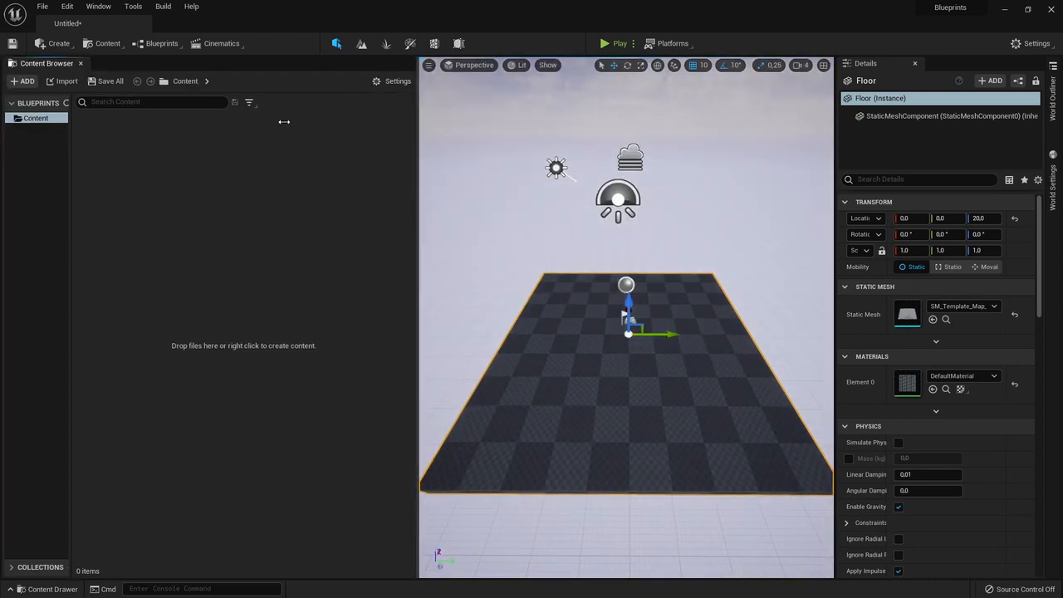
Move the Content Browser beneath the viewport and reduce its height to enlarge the viewport
left_click_drag(419, 110, 297, 110)
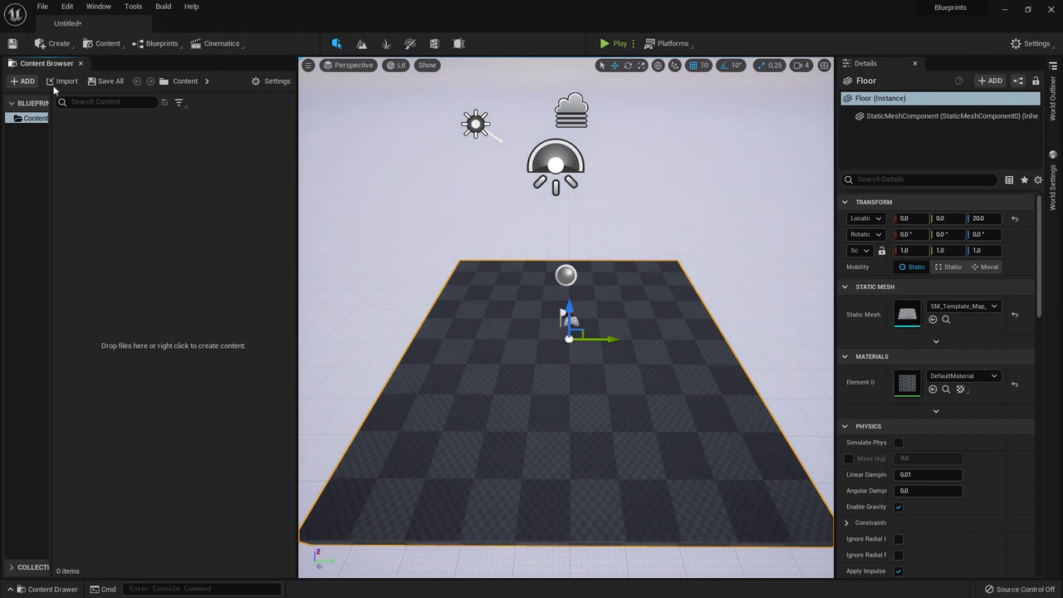
left_click_drag(26, 67, 346, 576)
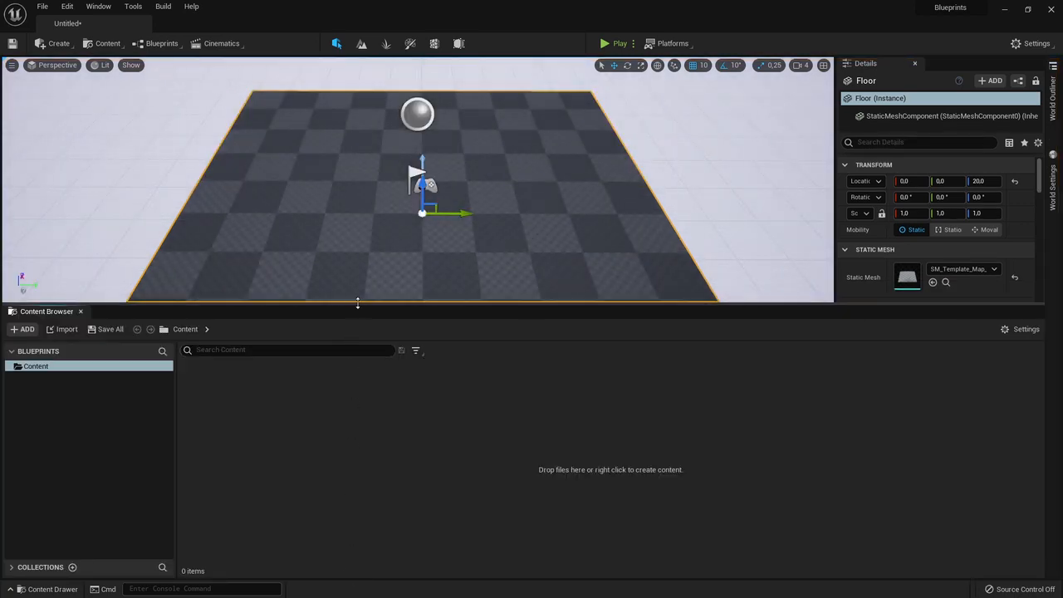
left_click_drag(357, 303, 467, 417)
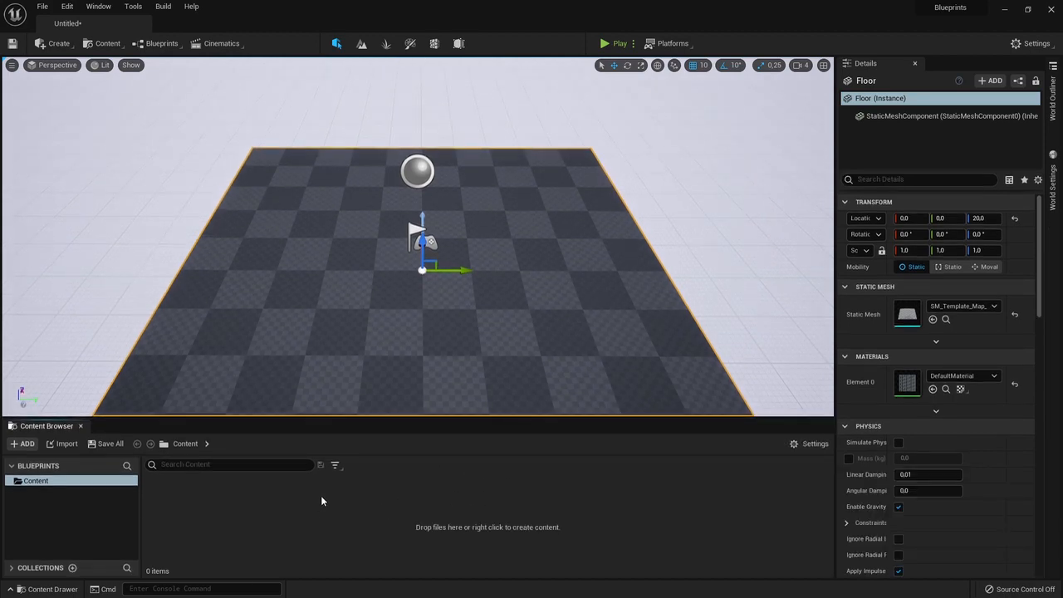
Toggle the temporary Content Drawer over the docked Content Browser, leaving it open
left_click(57, 590)
left_click(57, 591)
left_click(57, 590)
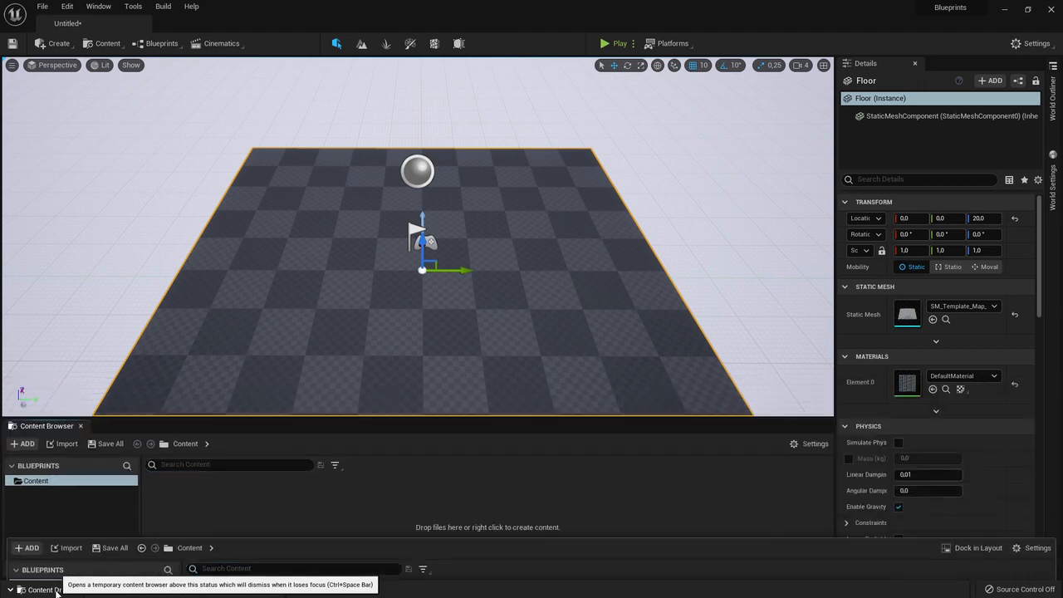
Dismiss the temporary Content Drawer and close the docked Content Browser beneath the viewport
left_click(56, 590)
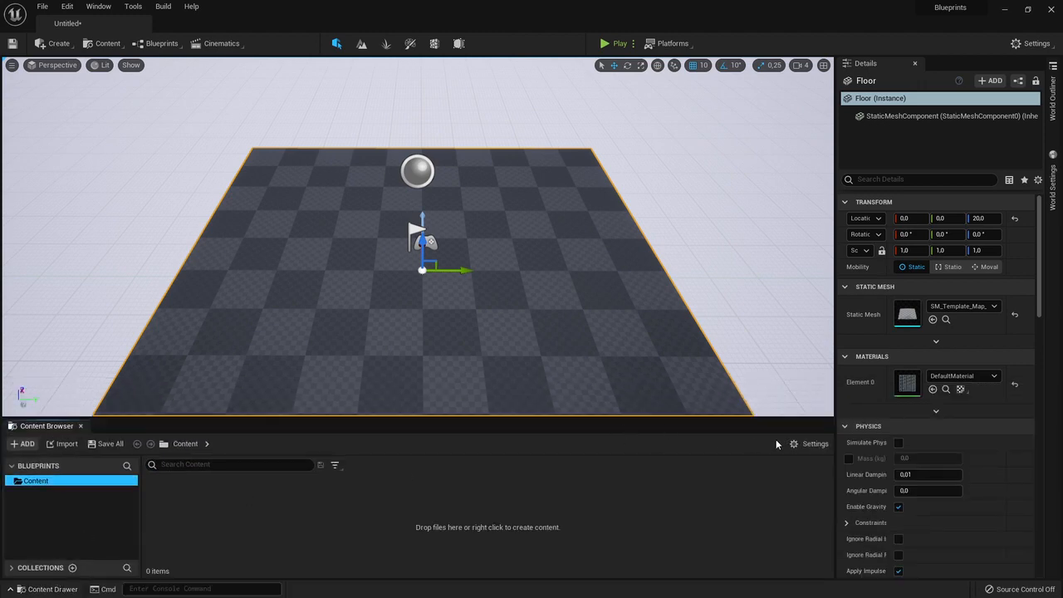
right_click(42, 428)
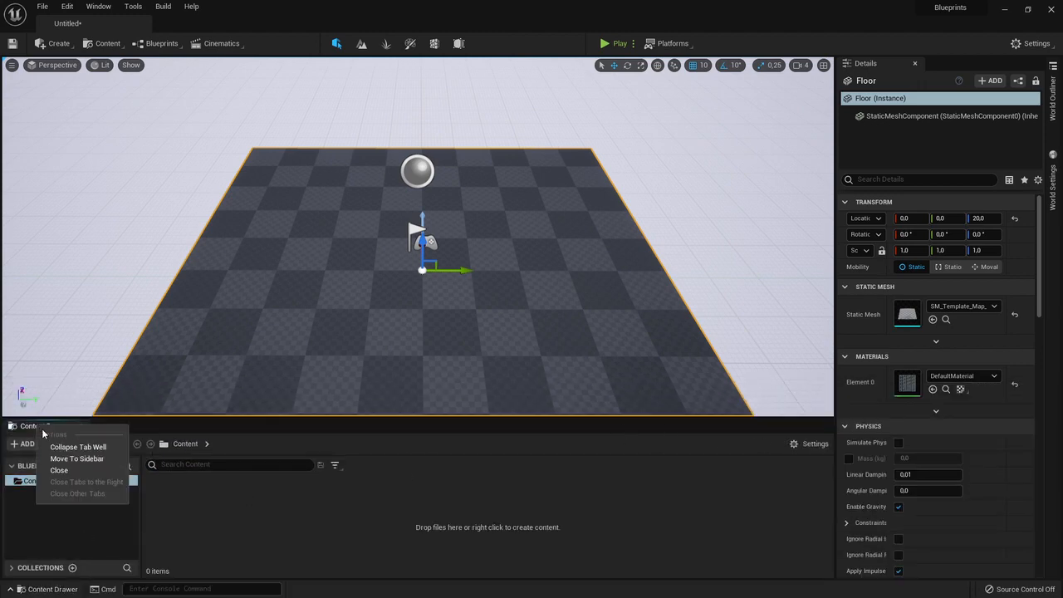
left_click(70, 470)
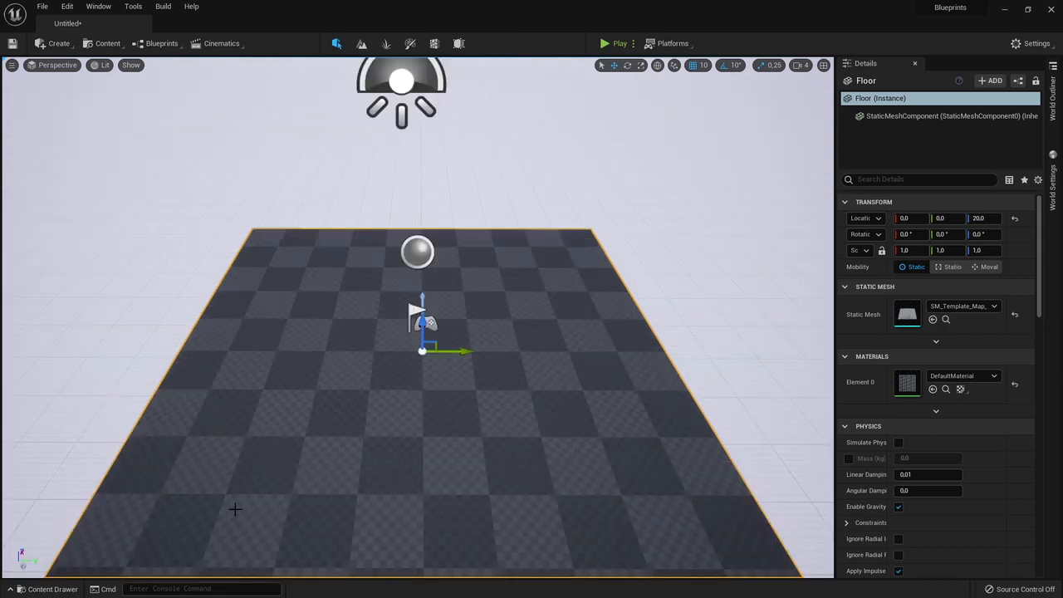
Open the Content Drawer, dock it in the layout beneath the viewport, and slightly reduce the docked browser's height
key("ctrl+space")
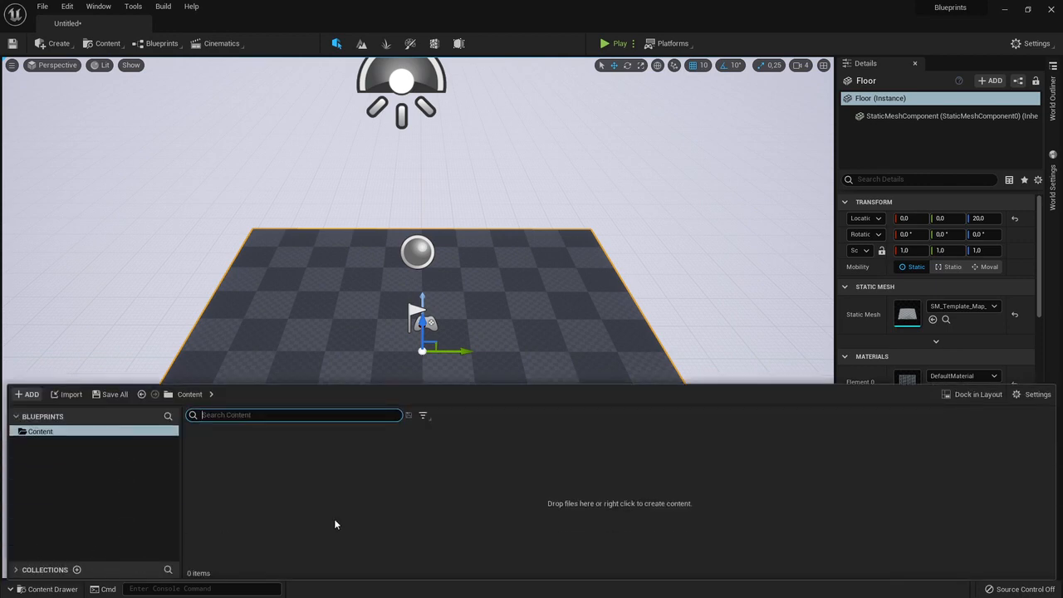
left_click(975, 394)
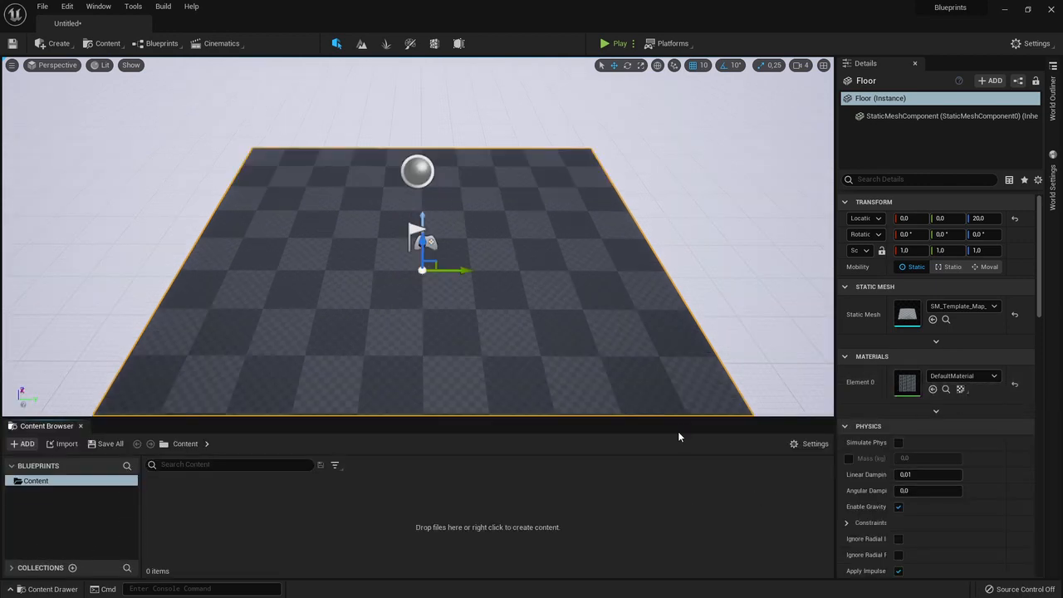
left_click_drag(680, 422, 680, 428)
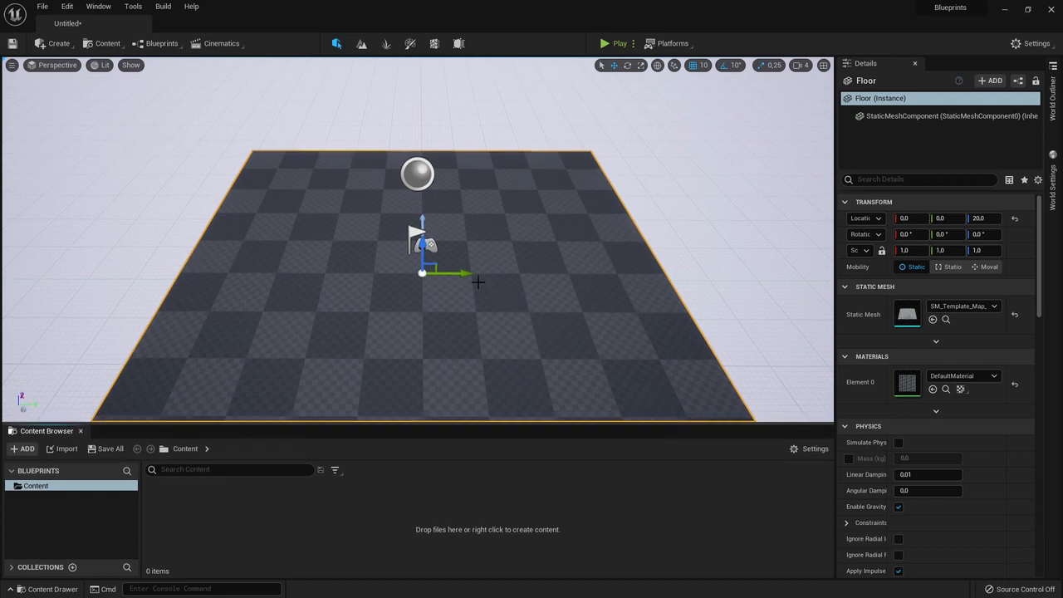
Select the Sky Sphere through the empty background beside the floor
right_click_drag(476, 277, 479, 314)
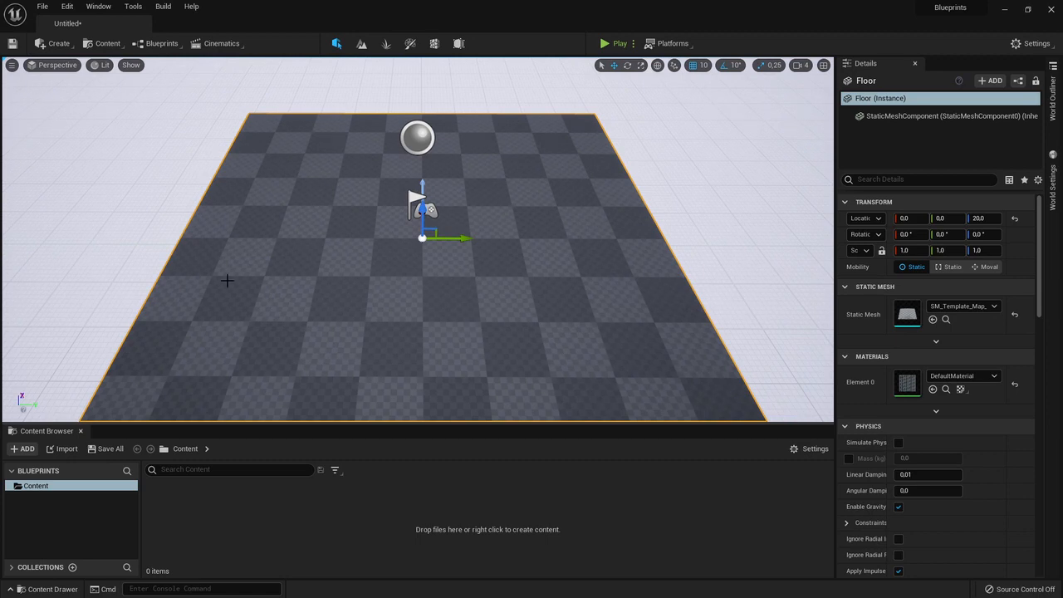
left_click(650, 152)
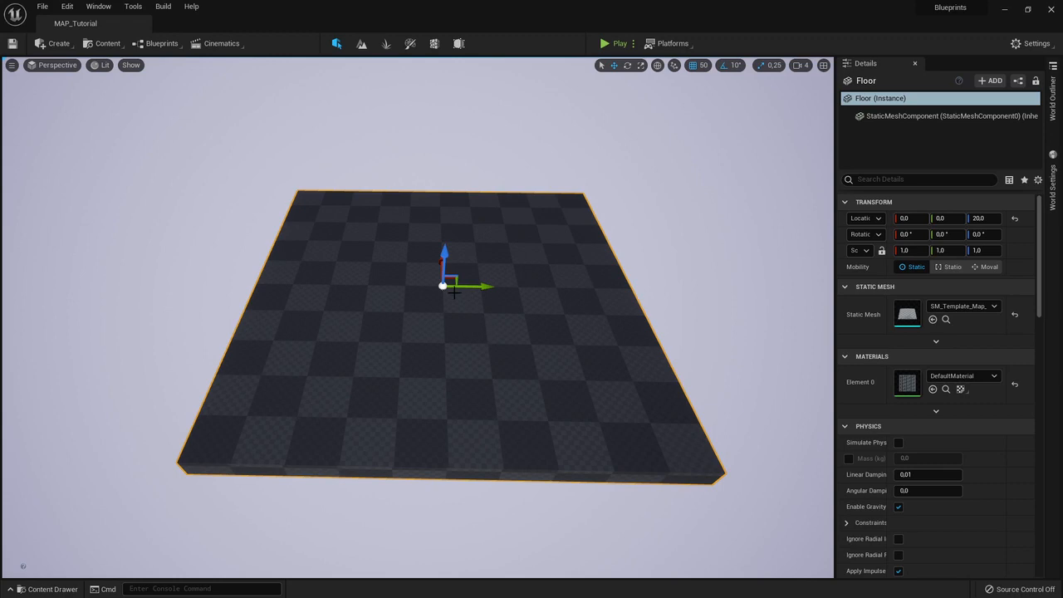
Look around the floor in MAP_Tutorial by rotating and flying the perspective camera
right_click_drag(428, 278, 417, 301)
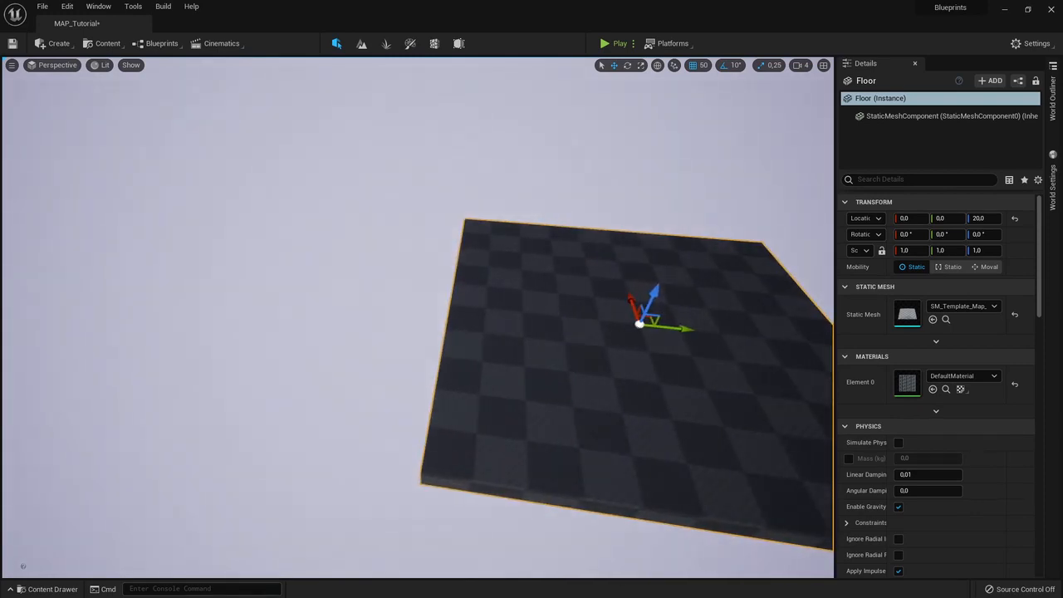
right_click_drag(418, 301, 468, 258)
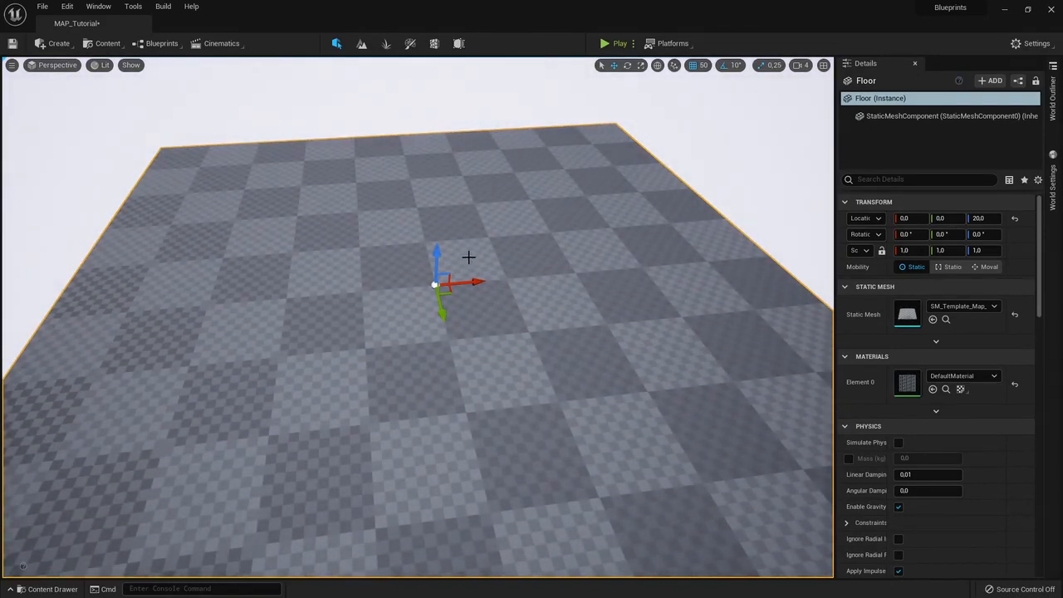
right_click_drag(430, 225, 465, 199)
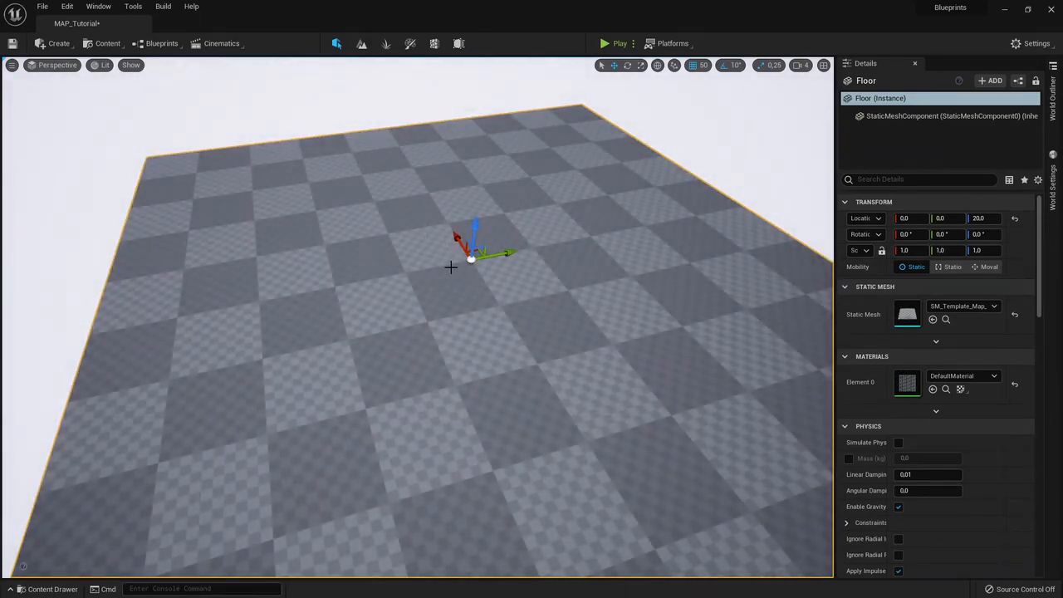
right_click_drag(465, 200, 67, 208)
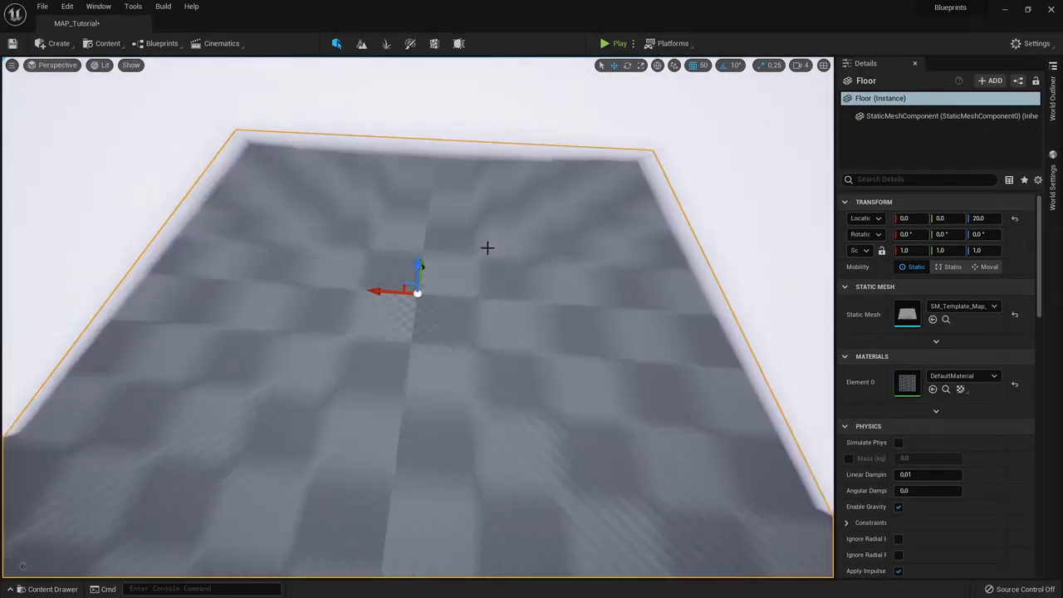
Zoom the perspective view in and out over the floor to examine it at different distances
scroll(488, 248, "down", 3)
scroll(486, 247, "up", 8)
scroll(486, 249, "down", 7)
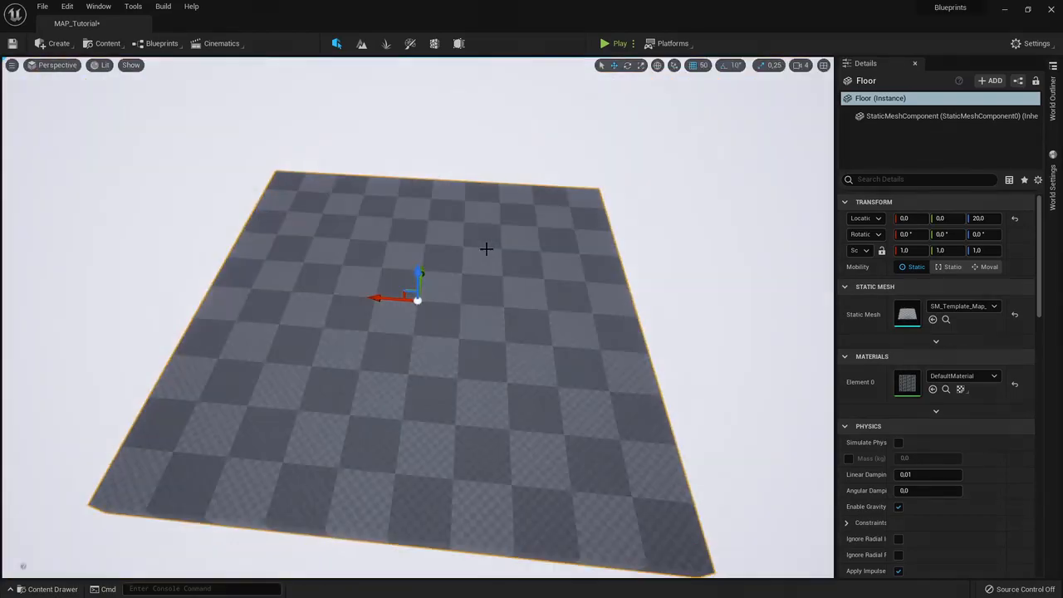
scroll(485, 248, "up", 2)
scroll(479, 239, "up", 2)
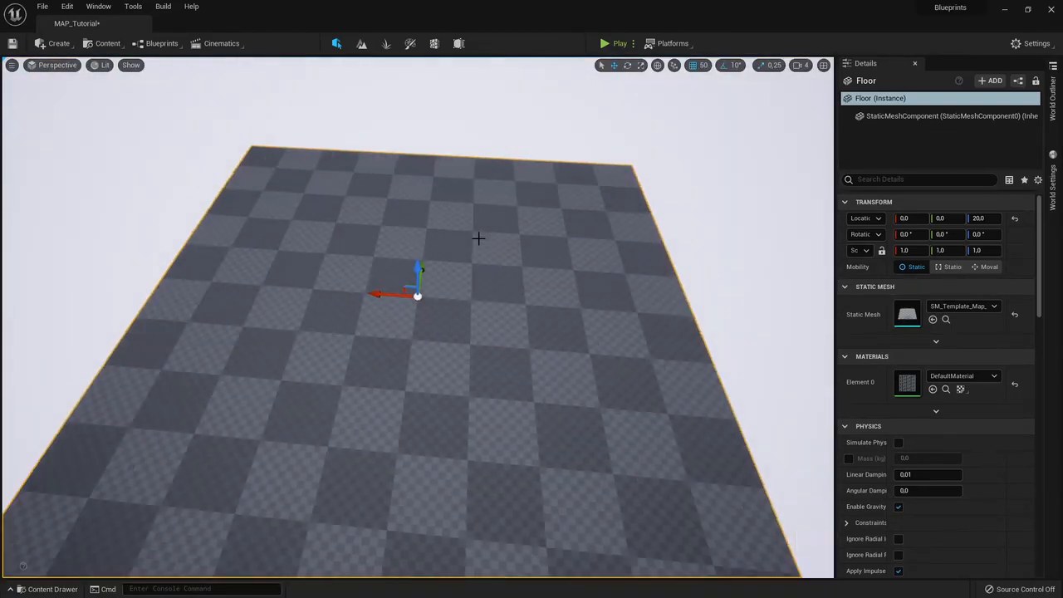
scroll(486, 248, "up", 4)
scroll(486, 248, "down", 7)
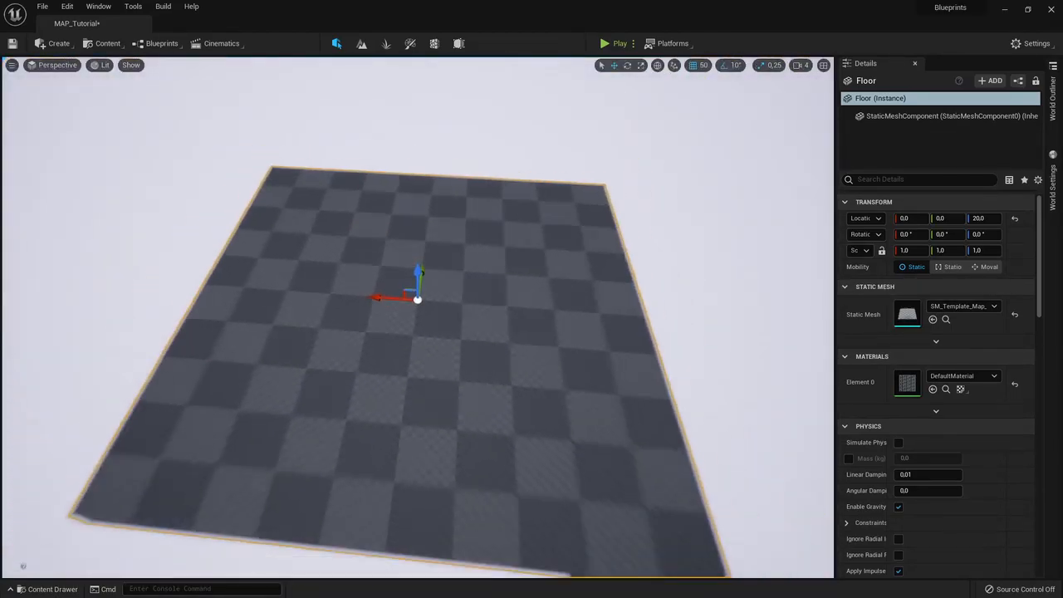
scroll(418, 317, "up", 5)
scroll(418, 317, "down", 2)
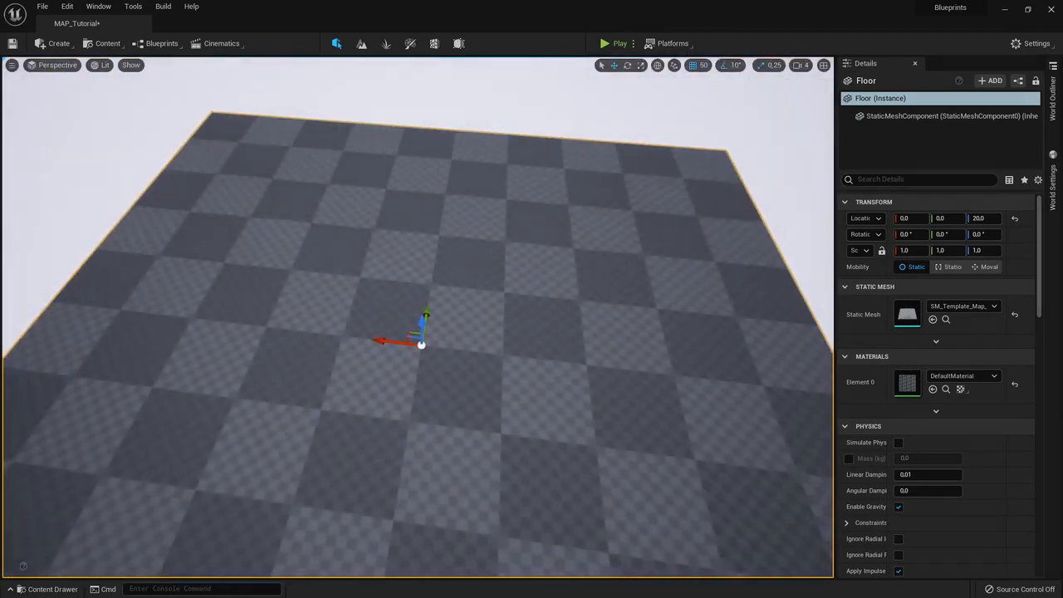
scroll(417, 317, "up", 4)
scroll(418, 317, "down", 3)
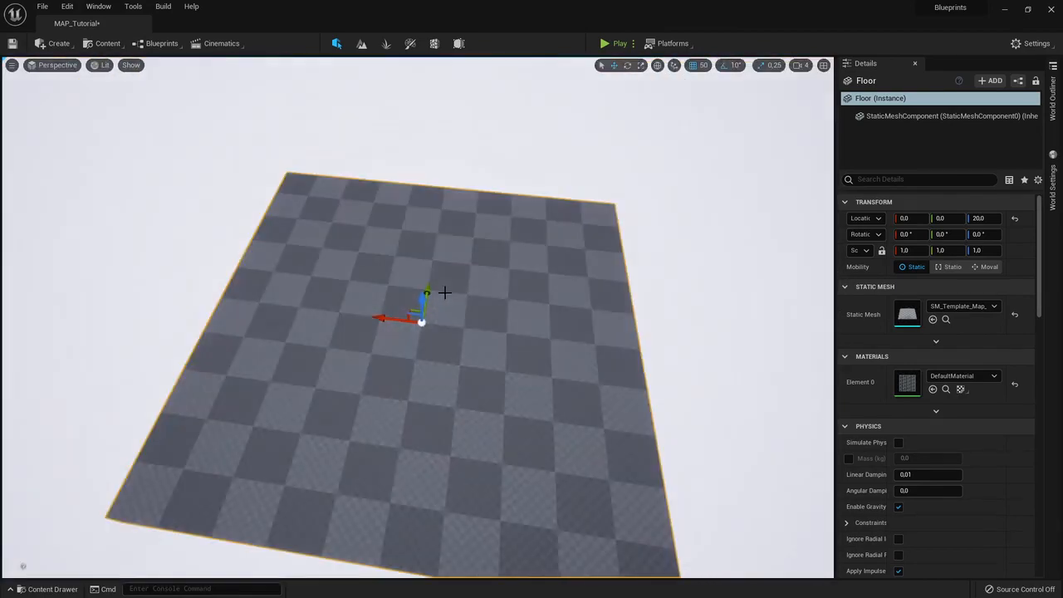
scroll(444, 292, "up", 2)
Pan the perspective view across the floor vertically and sideways
middle_click_drag(444, 293, 455, 312)
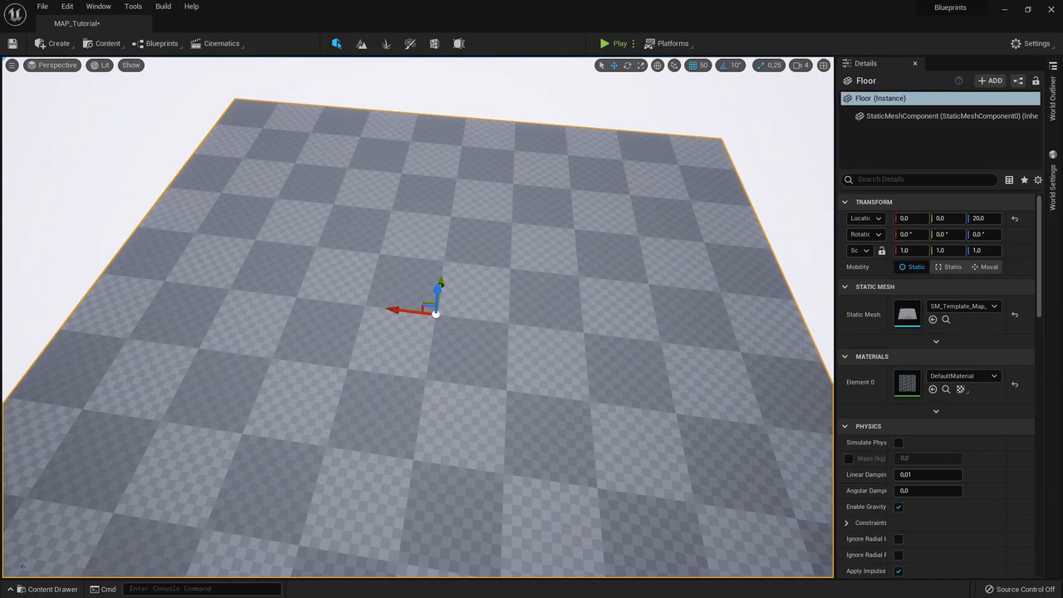
middle_click_drag(455, 312, 453, 365)
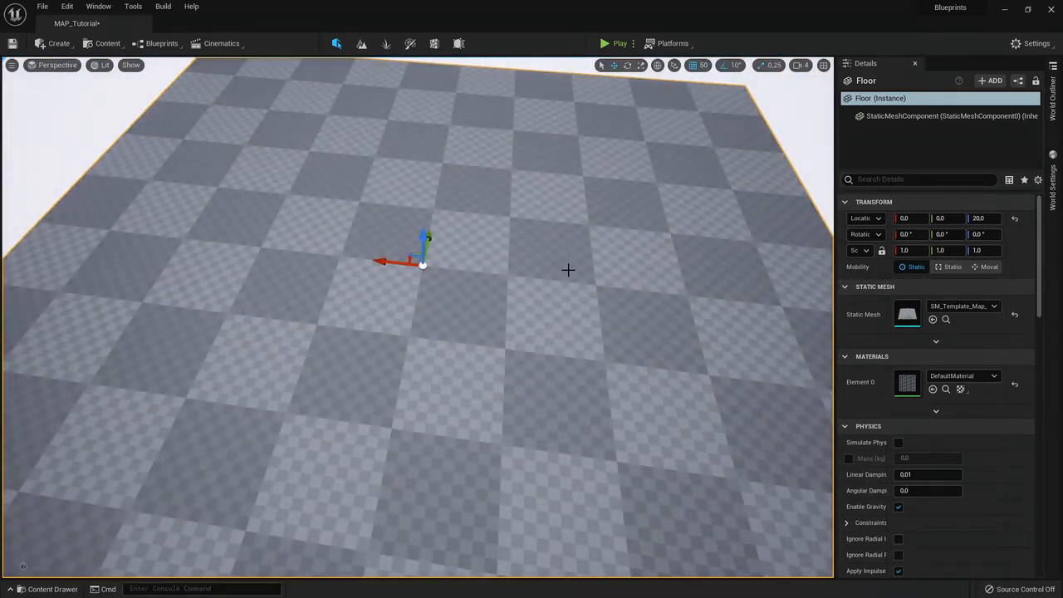
middle_click_drag(503, 254, 472, 268)
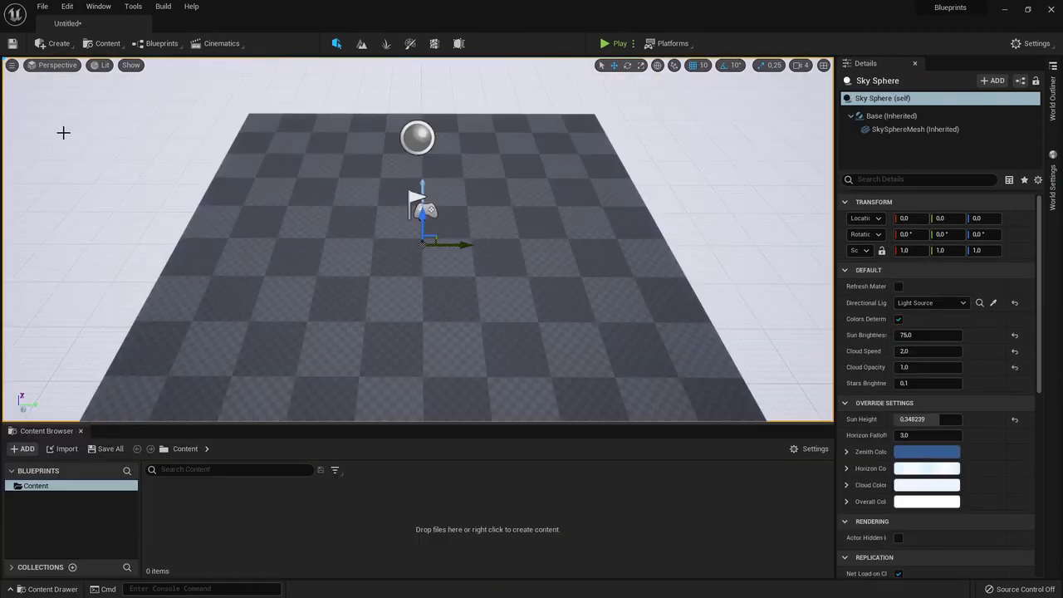
Turn on the Show FPS display from the viewport options
left_click(12, 65)
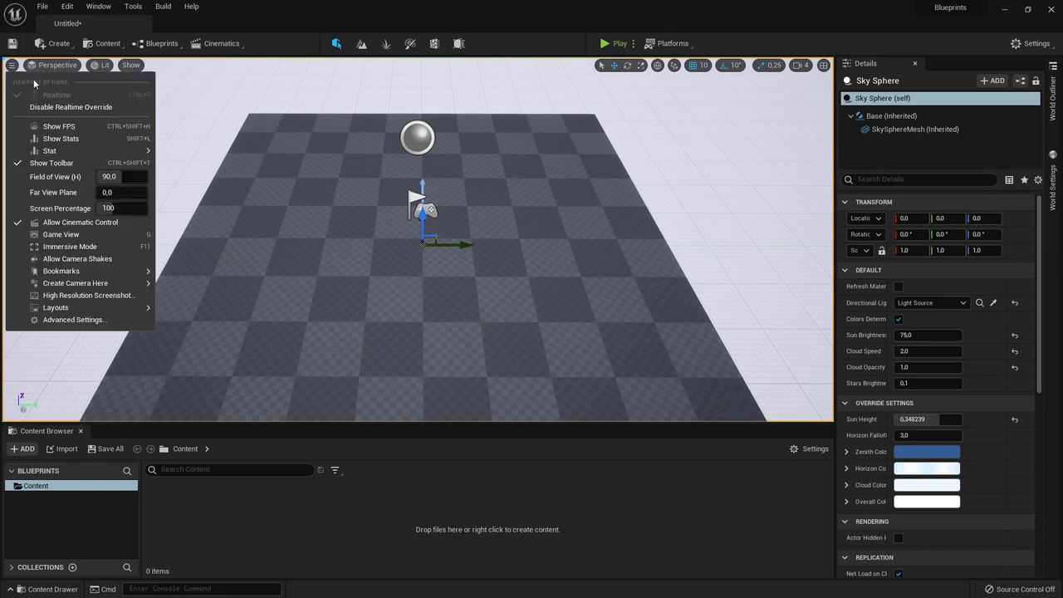
left_click(94, 126)
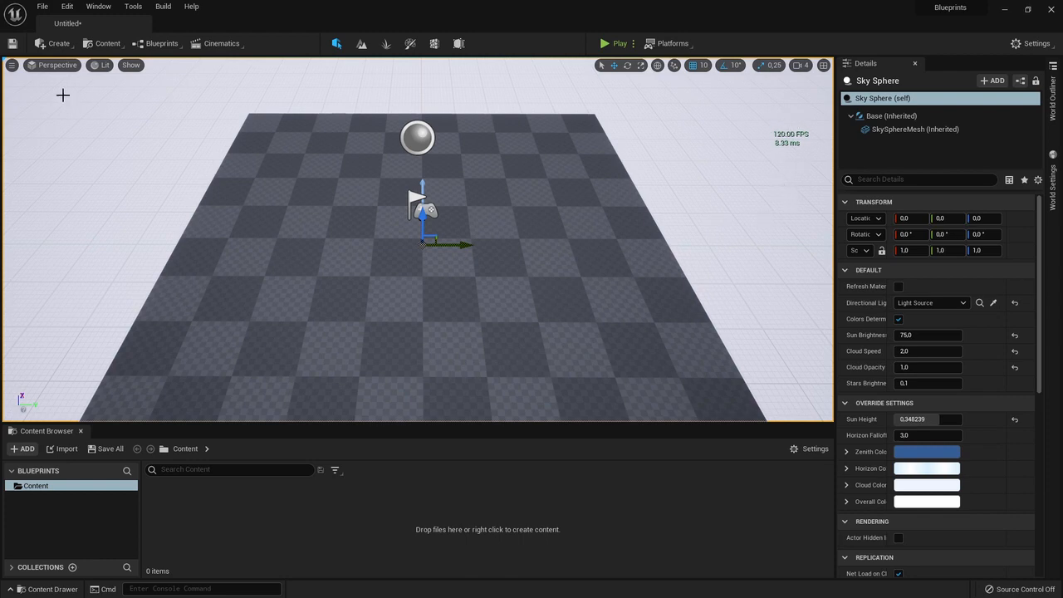
Enable Game View from the viewport options and switch it off again
left_click(11, 66)
mouse_move(62, 150)
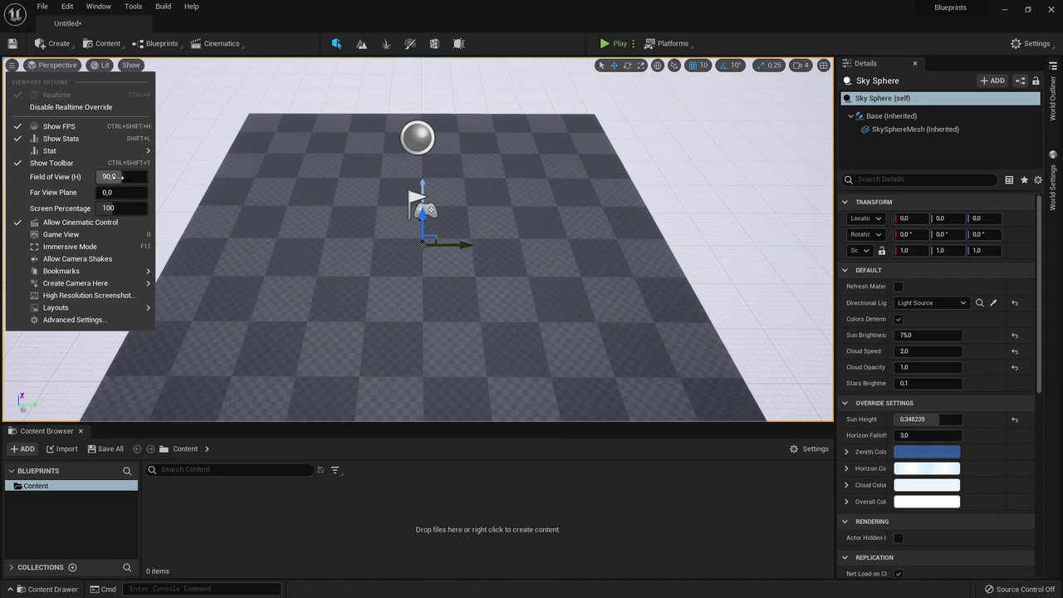
left_click(60, 234)
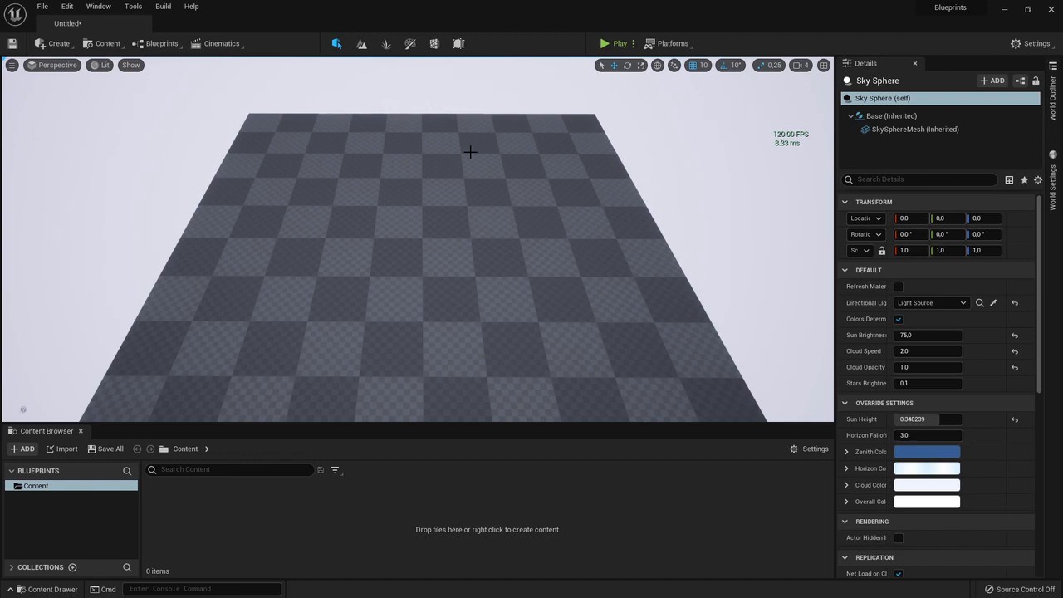
left_click(12, 67)
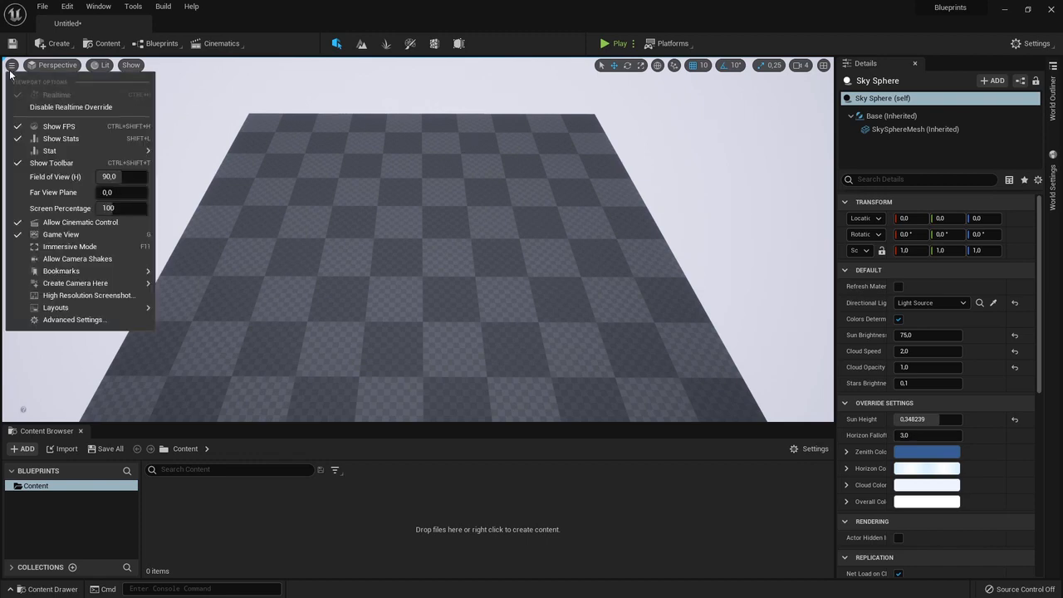
left_click(58, 235)
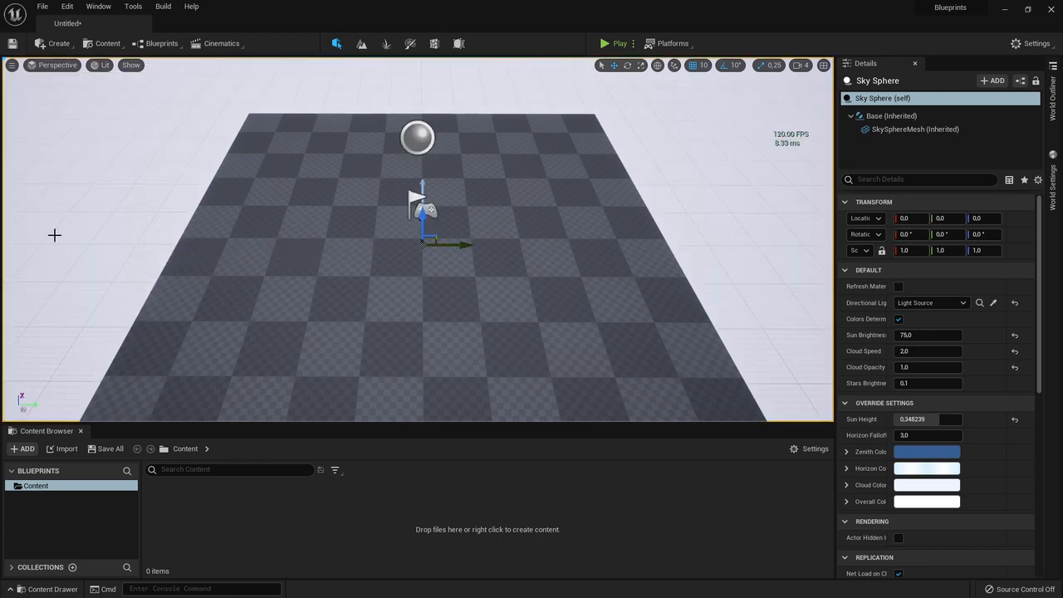
Toggle Game View repeatedly with its shortcut while looking around the level, leaving it off
key("g")
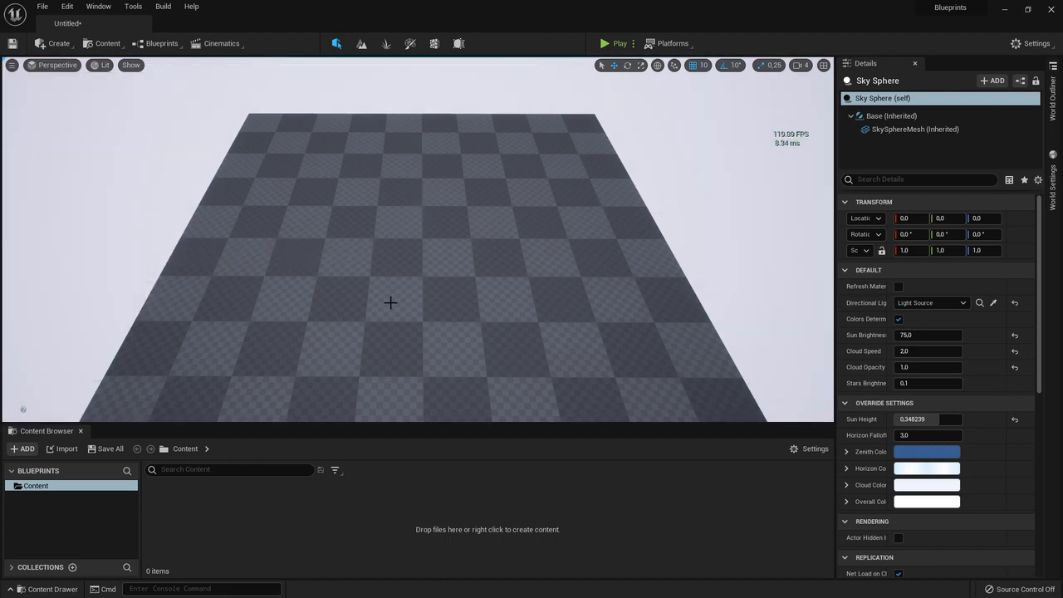
right_click_drag(390, 302, 390, 274)
key("g")
key("g")
key("g")
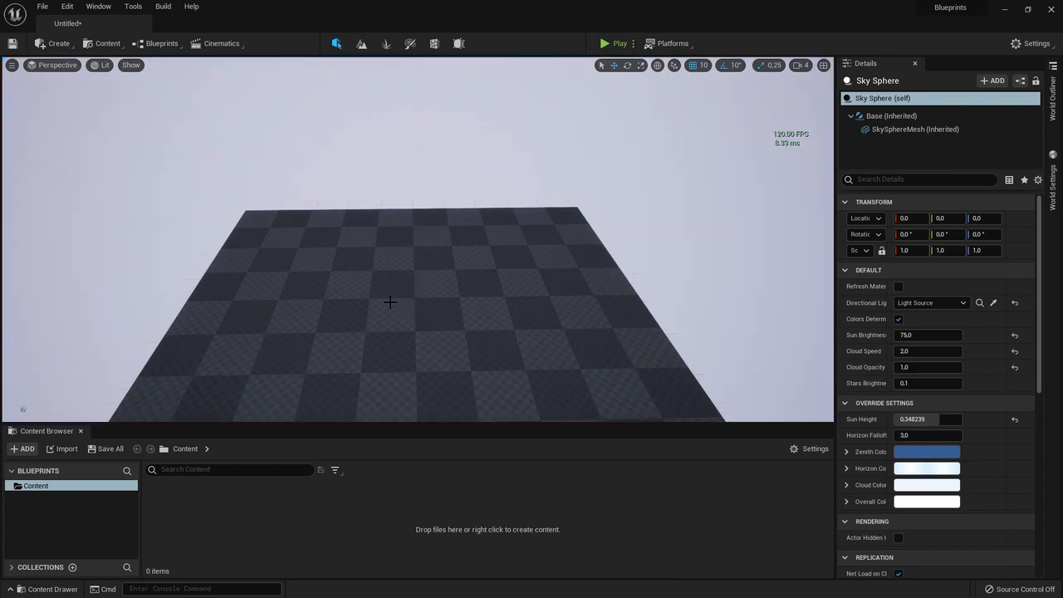
mouse_move(390, 302)
right_mouse_down()
mouse_move(359, 283)
mouse_move(390, 282)
right_mouse_up()
key("g")
key("g")
key("g")
key("g")
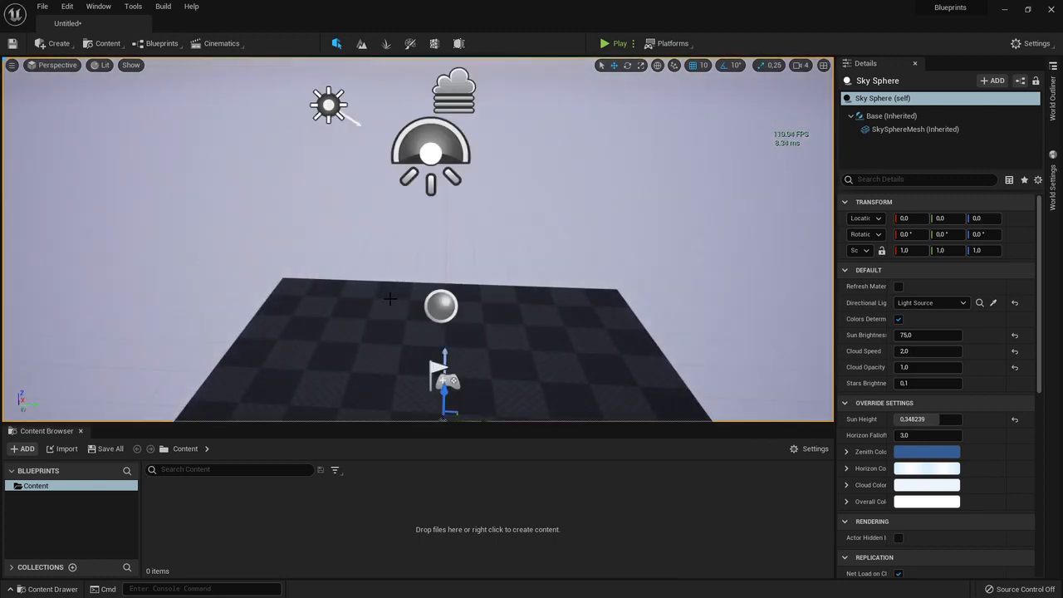
Switch the viewport to Immersive Mode and look around the level at full size
left_click(11, 65)
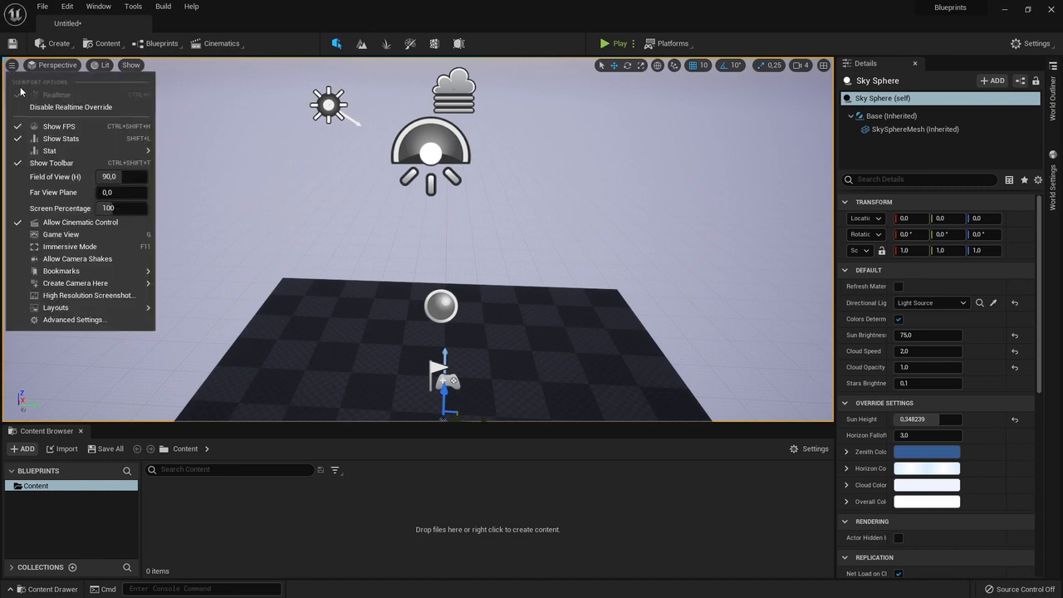
left_click(89, 248)
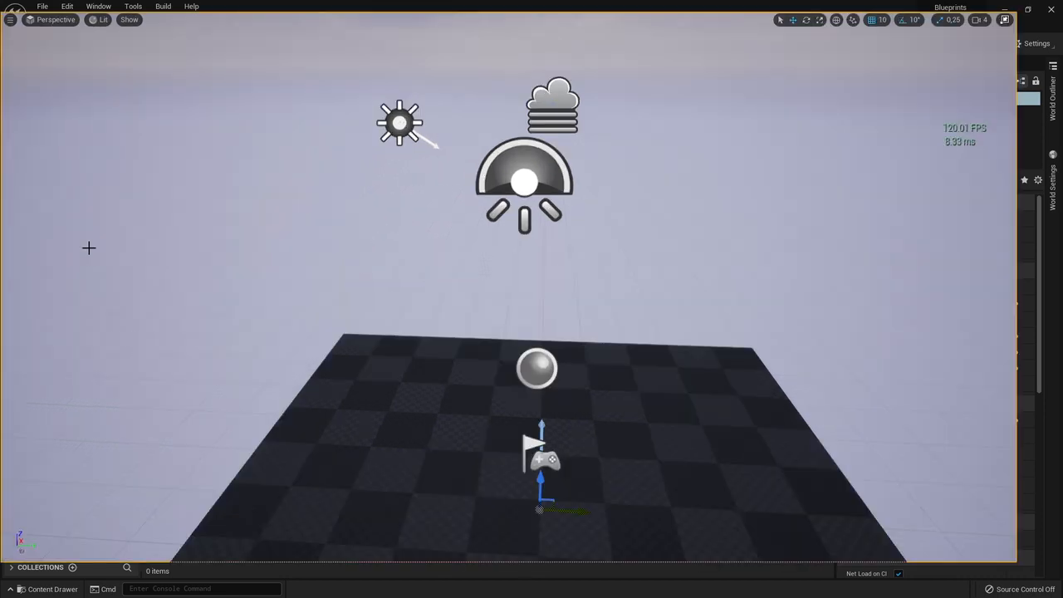
right_click_drag(194, 275, 241, 297)
key("d")
key("a")
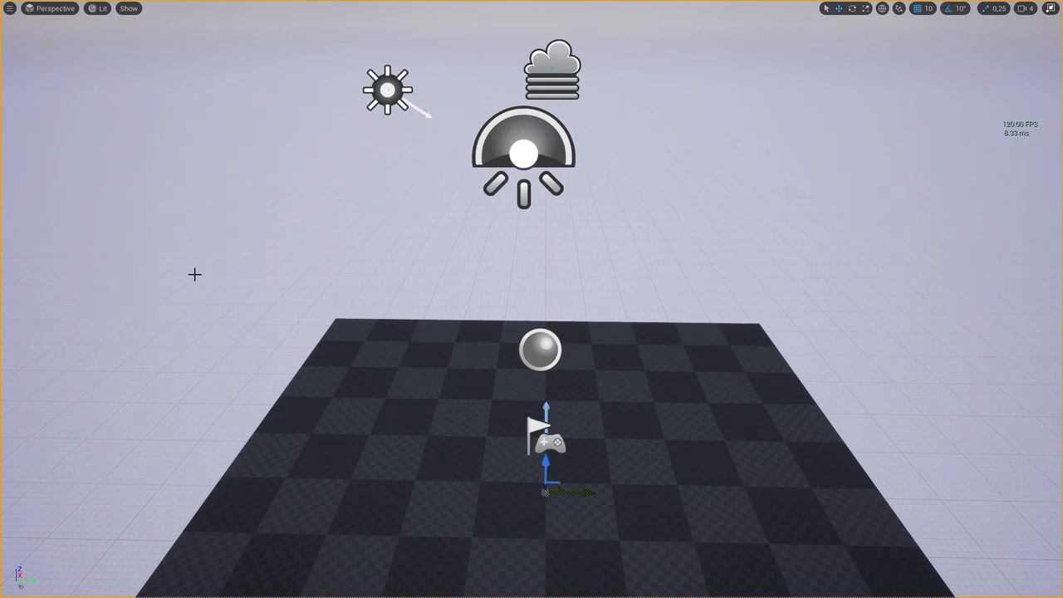
Leave and re-enter Immersive Mode, and turn on Game View in the immersive viewport
key("F11")
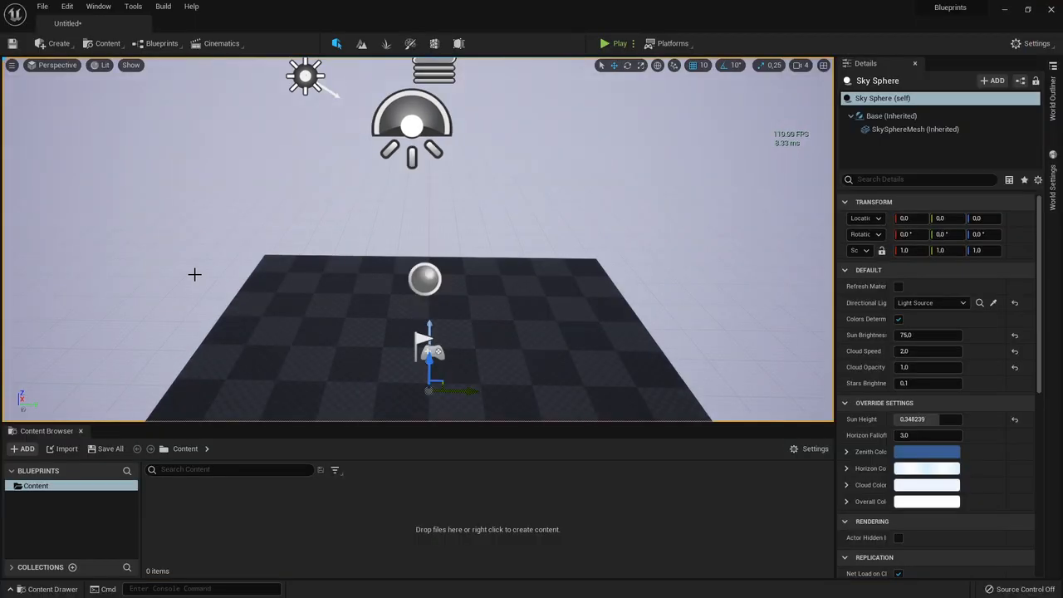
key("F11")
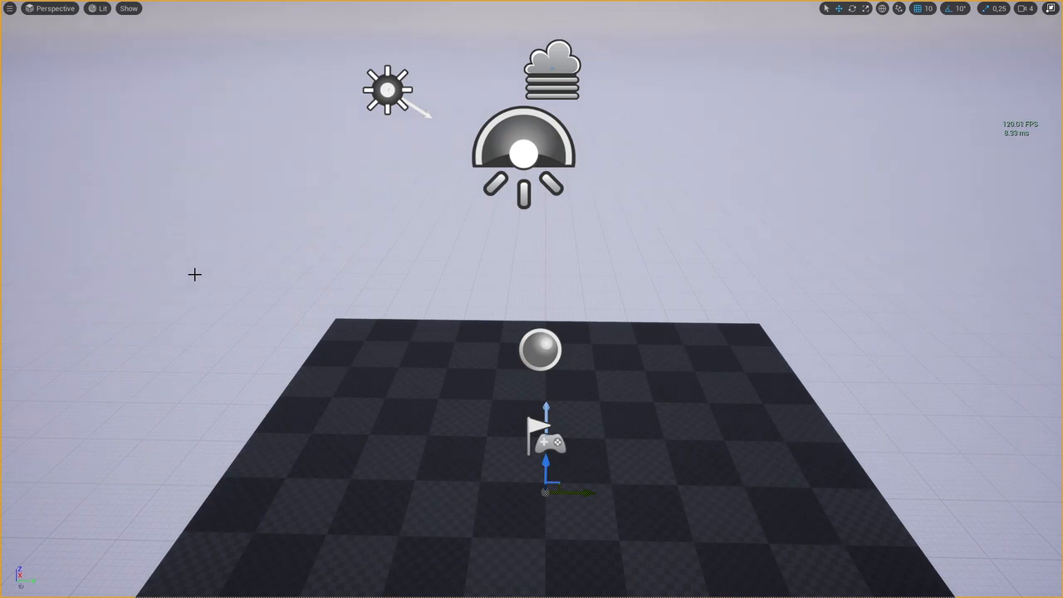
key("g")
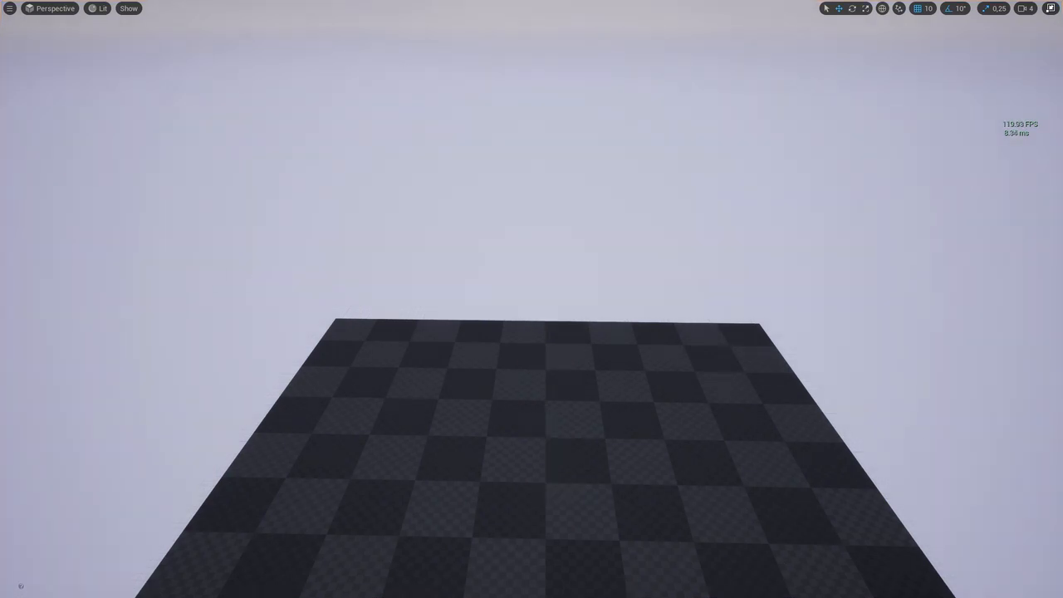
Turn off Game View while looking around the immersive viewport, and leave Immersive Mode
right_click_drag(531, 298, 261, 297)
key("g")
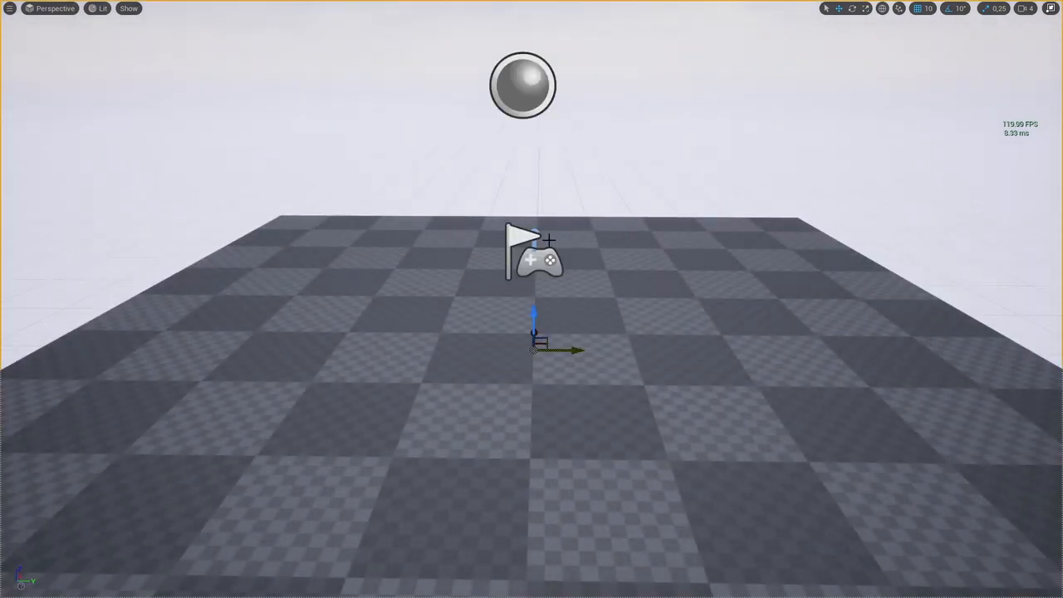
right_click_drag(549, 239, 548, 274)
key("s")
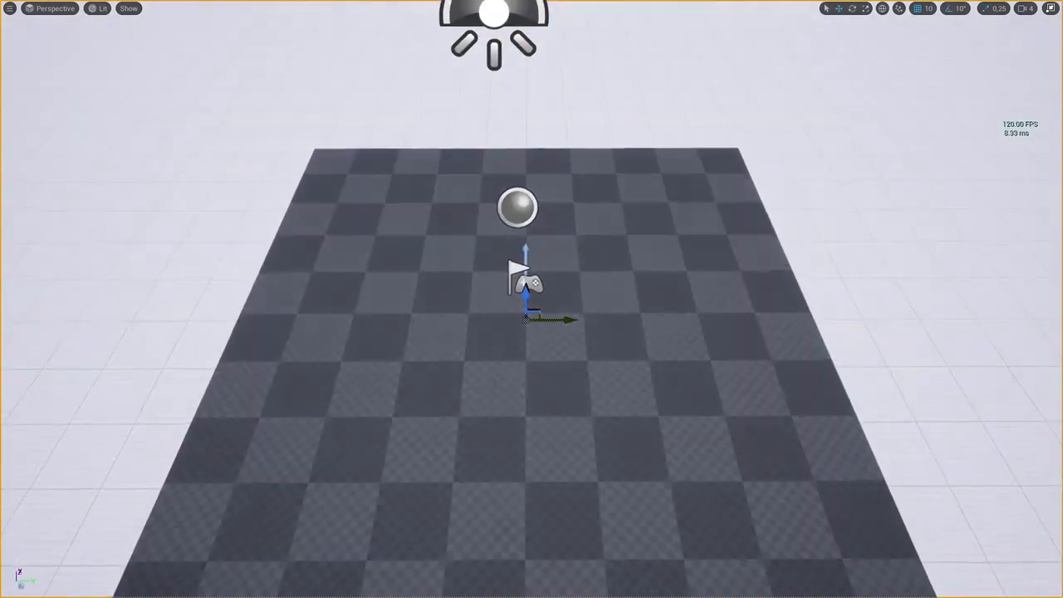
key("F11")
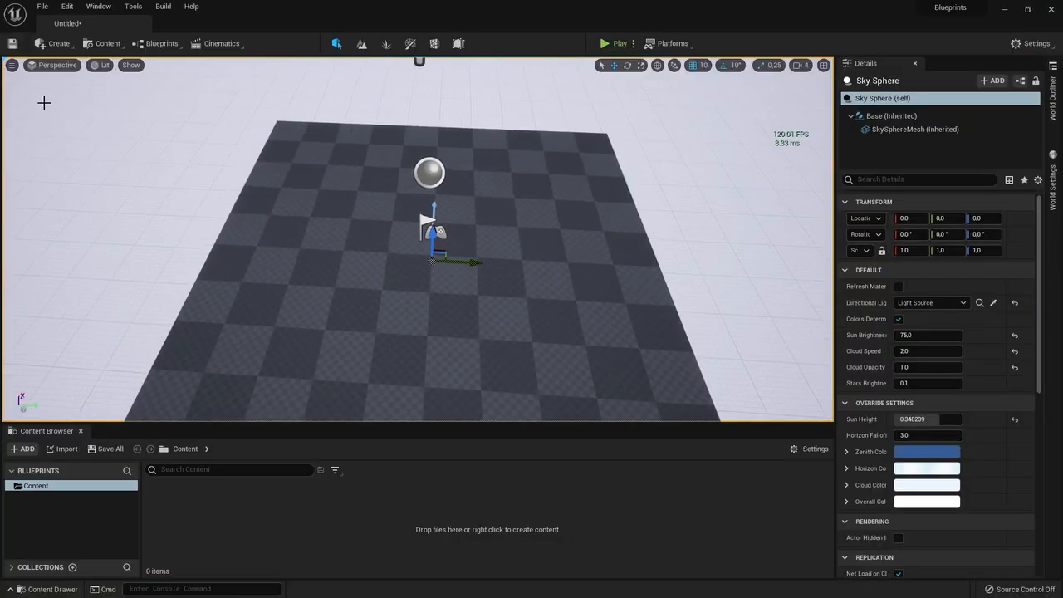
Look through the bookmark and camera creation options of the viewport, and open and close the High Resolution Screenshot dialog
left_click(11, 65)
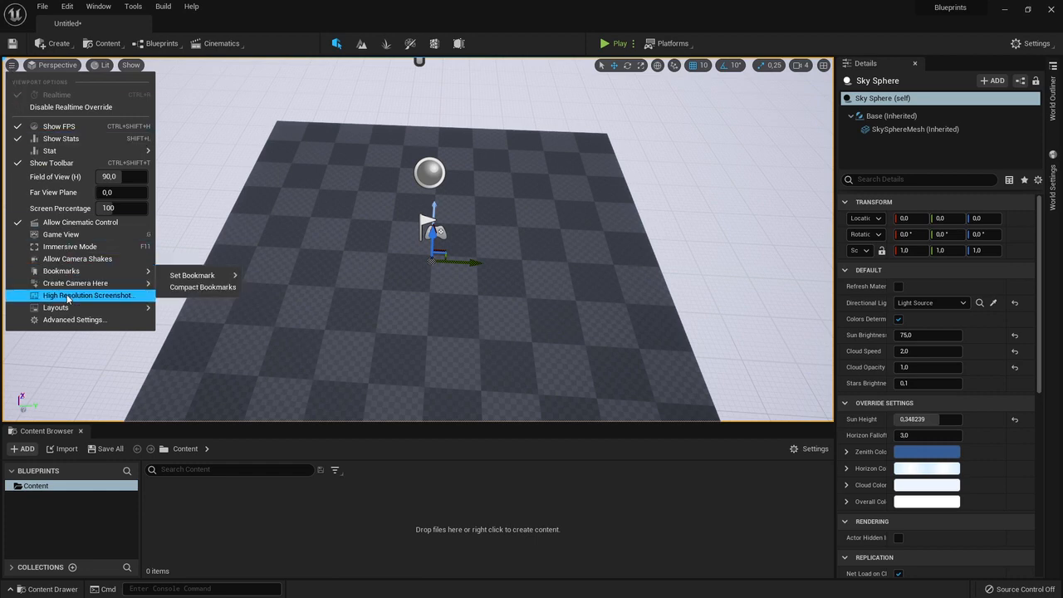
mouse_move(68, 286)
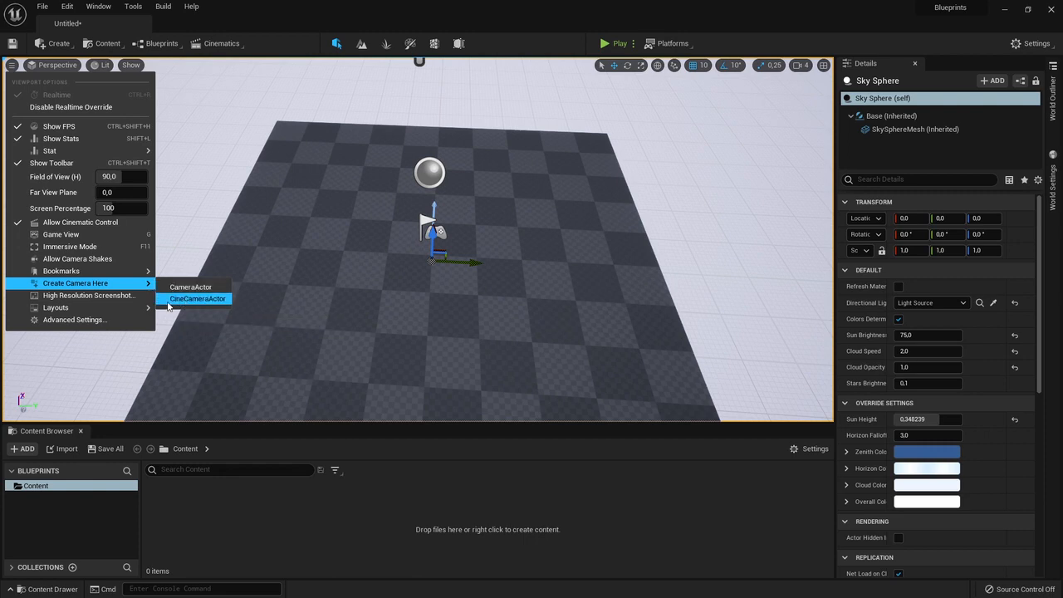
left_click(58, 296)
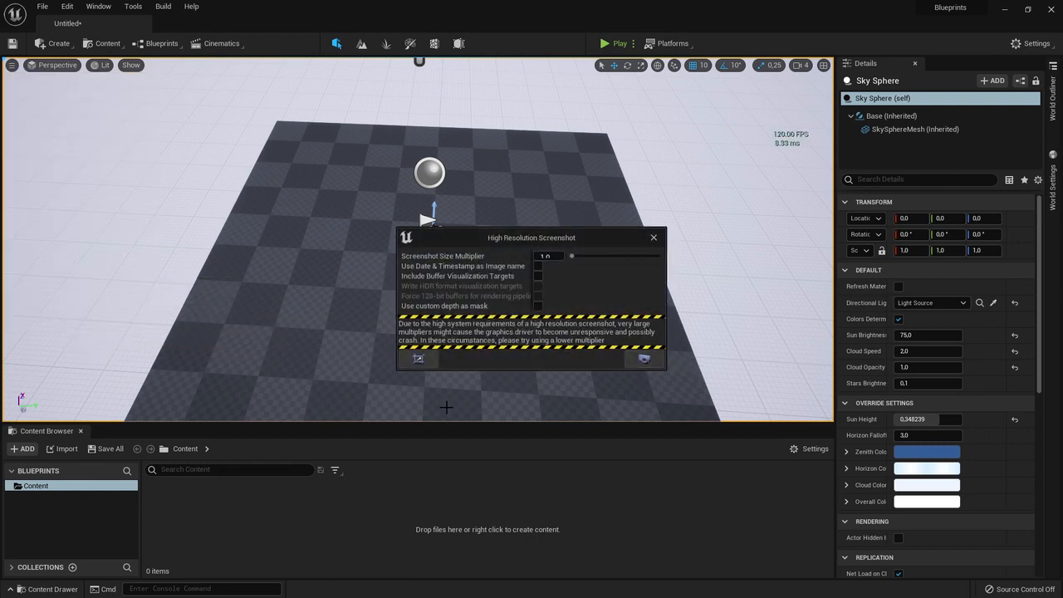
left_click(657, 240)
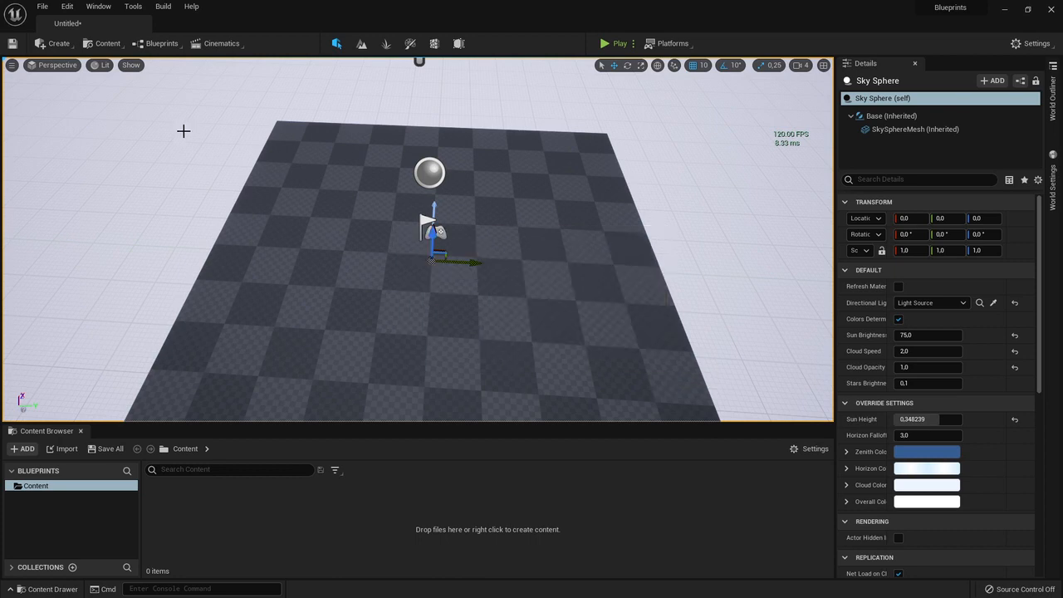
View the level from the Top, Bottom and Left orthographic views in turn
left_click(57, 67)
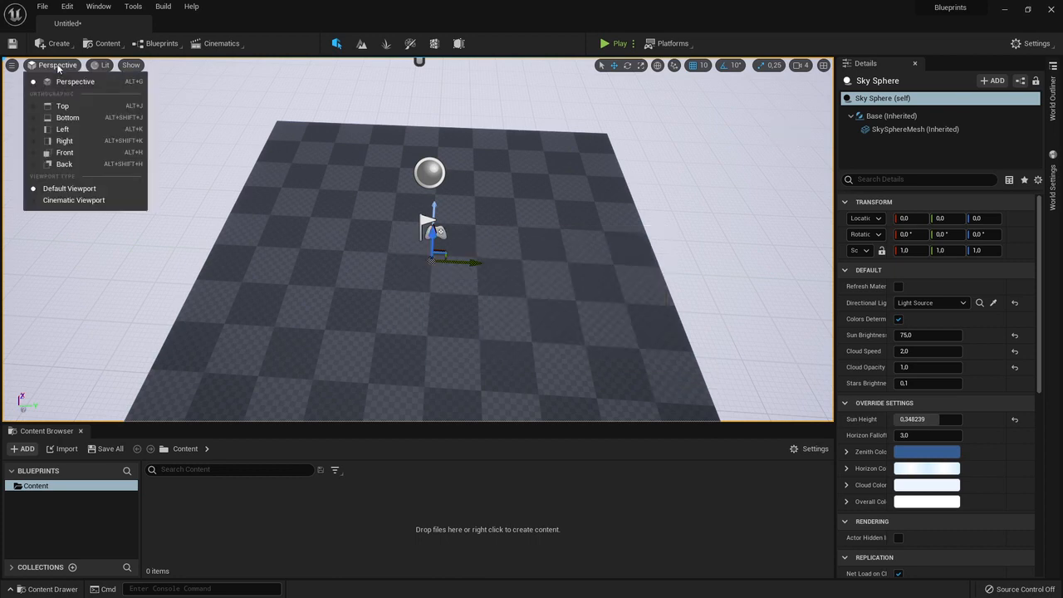
left_click(63, 106)
right_click_drag(368, 285, 526, 104)
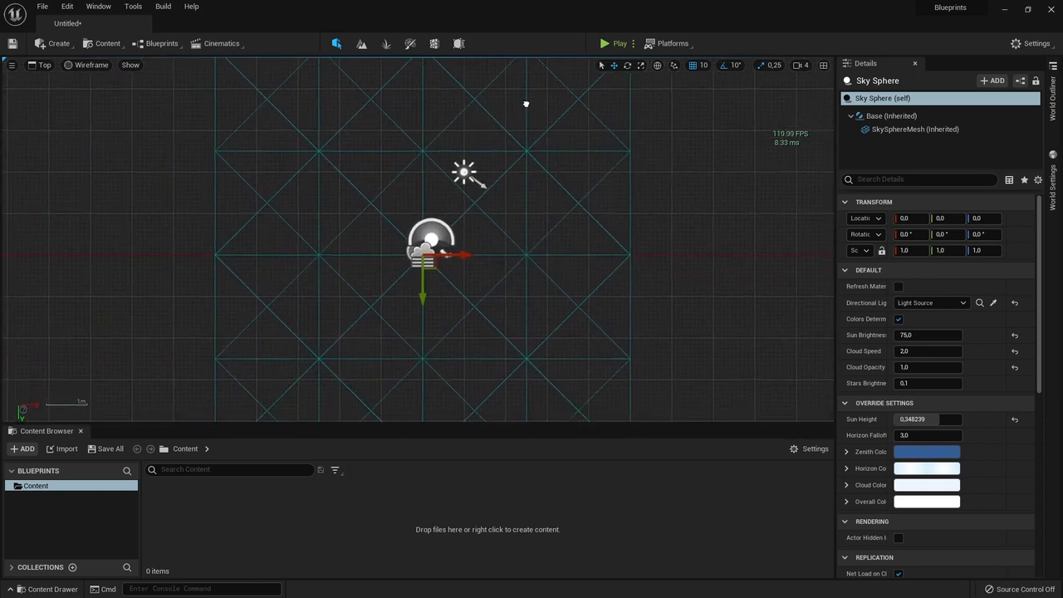
left_click(41, 65)
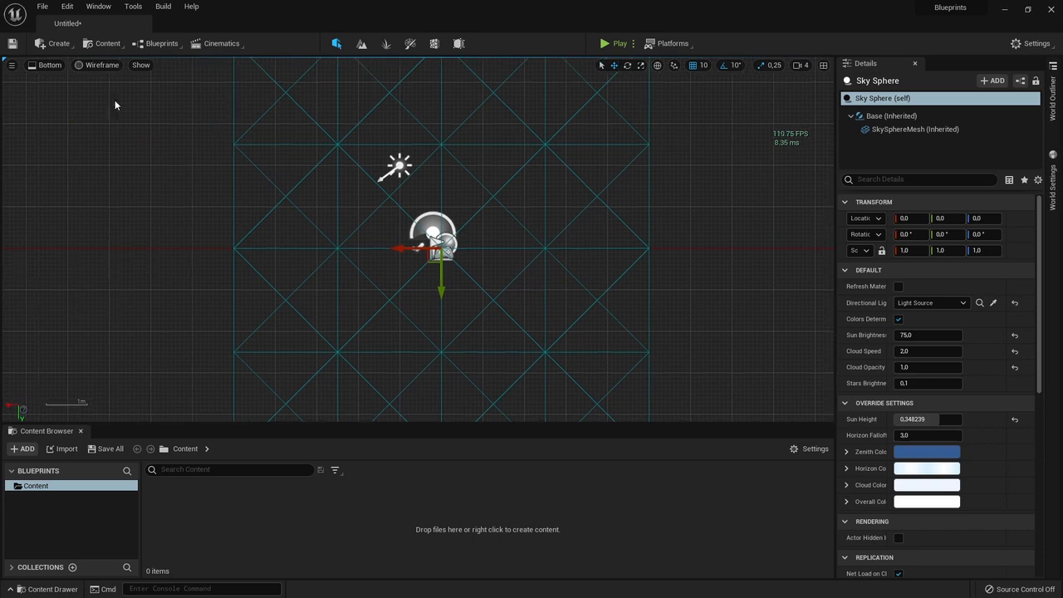
left_click(45, 65)
left_click(58, 130)
Switch to the Right view and move the sphere reflection capture about 10 units along the X axis
left_click(38, 66)
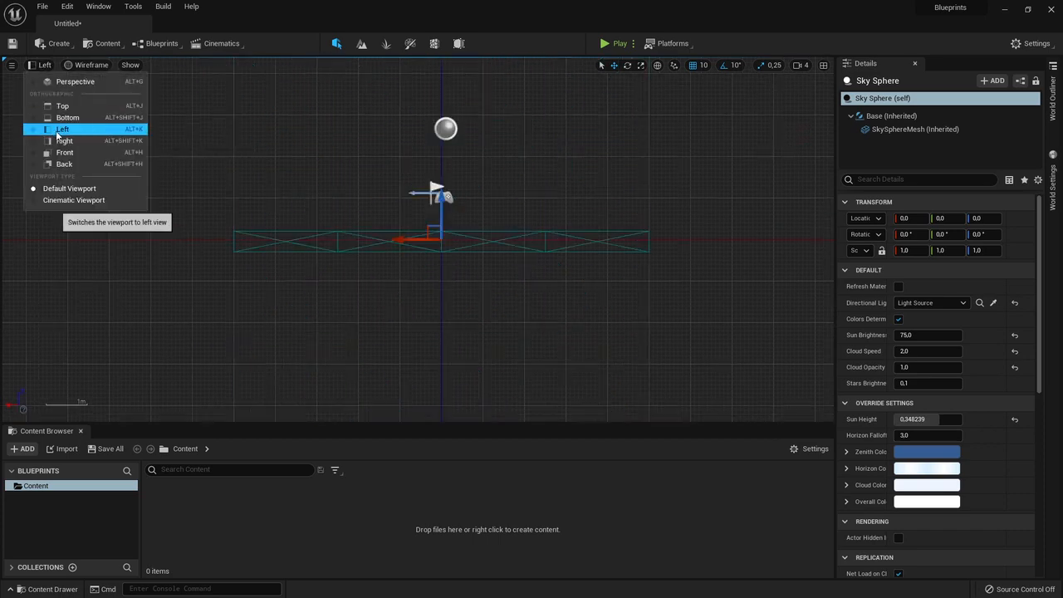
left_click(65, 136)
left_click(389, 127)
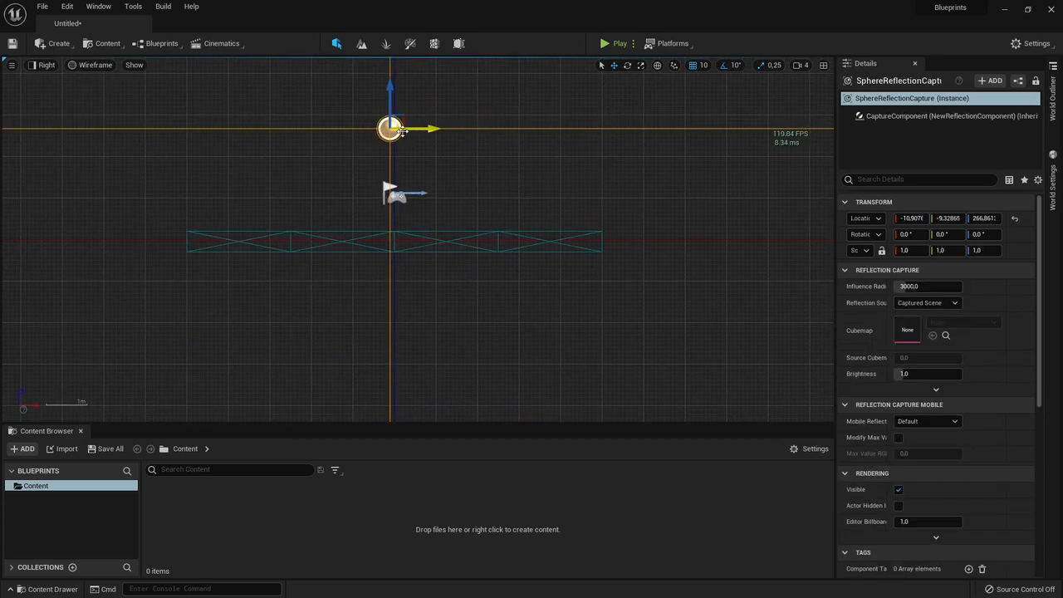
mouse_move(420, 129)
left_mouse_down()
mouse_move(435, 129)
mouse_move(357, 128)
mouse_move(421, 128)
left_mouse_up()
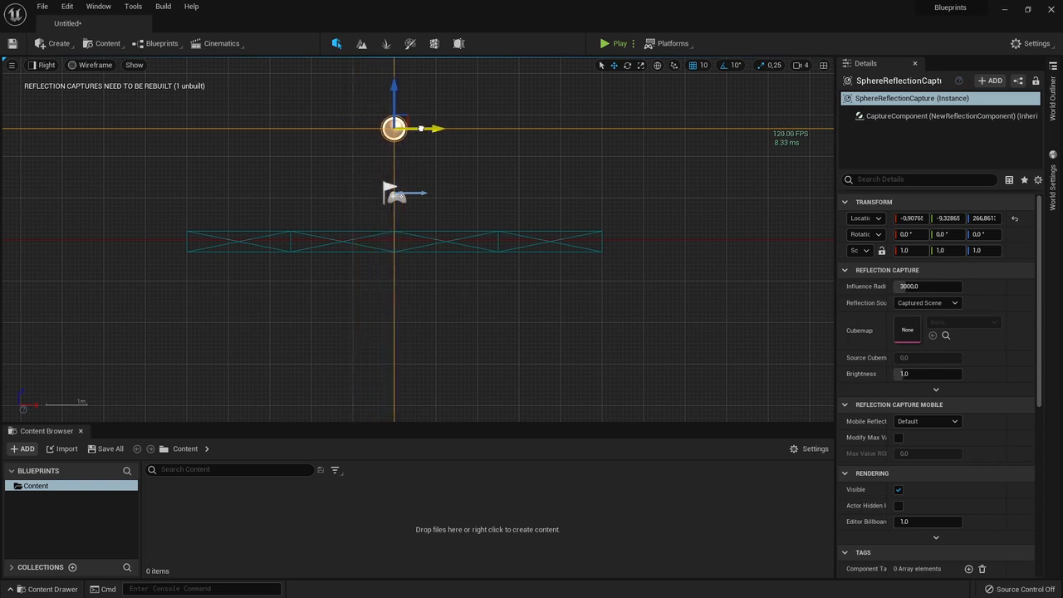
Switch to the Left view, return to Perspective, and orbit around the sphere reflection capture
left_click(40, 68)
left_click(60, 128)
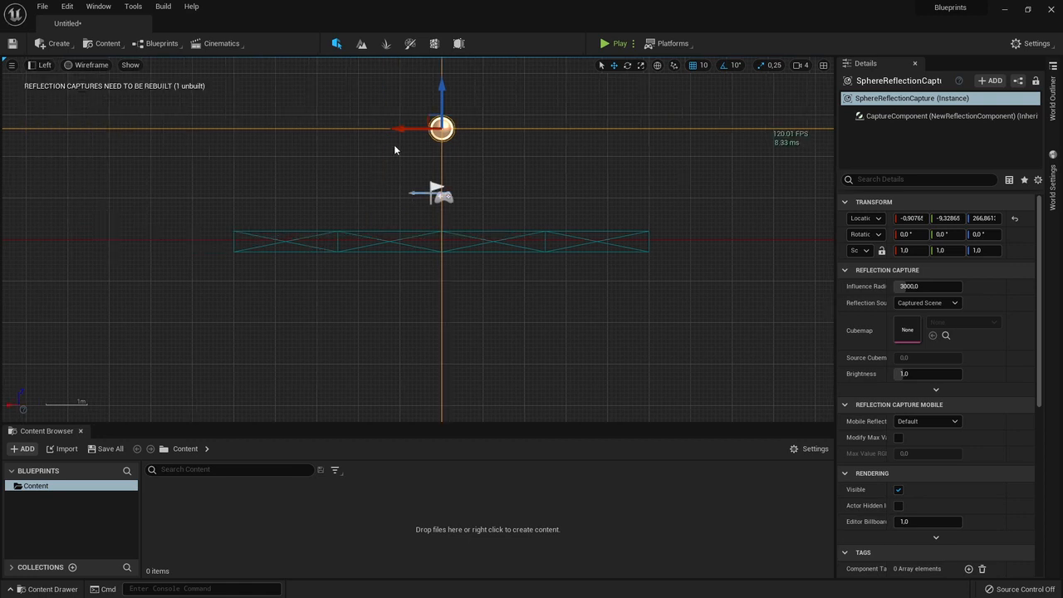
left_click(52, 69)
left_click(54, 83)
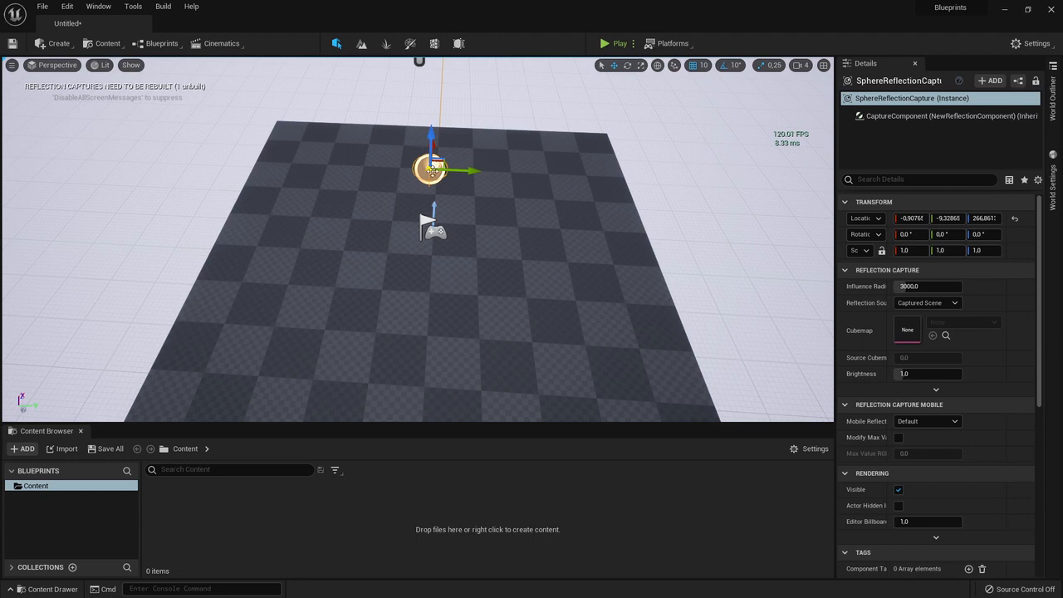
left_click_drag(430, 168, 411, 167, "alt")
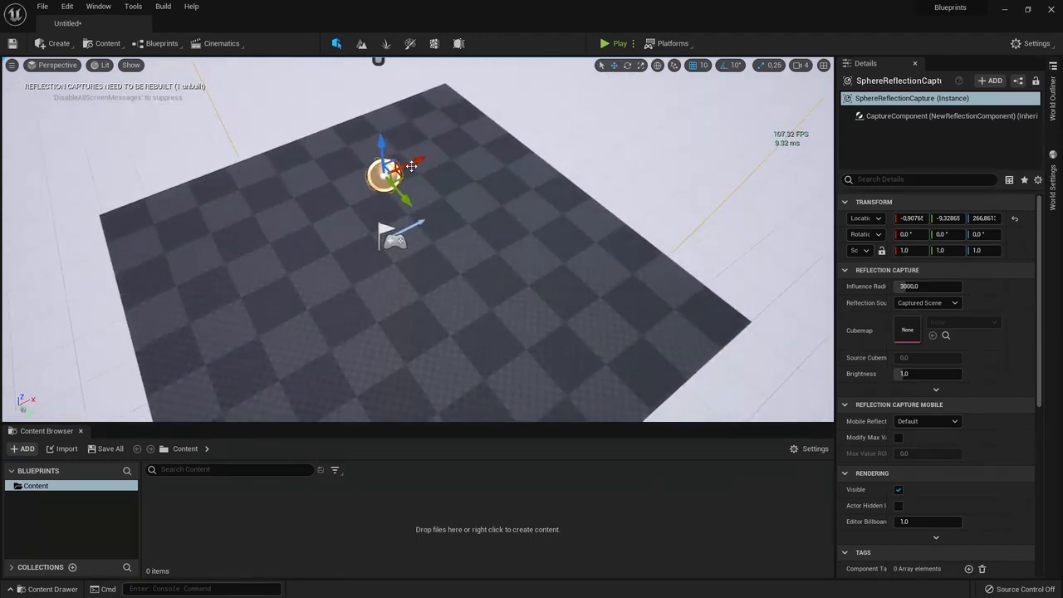
left_click(50, 65)
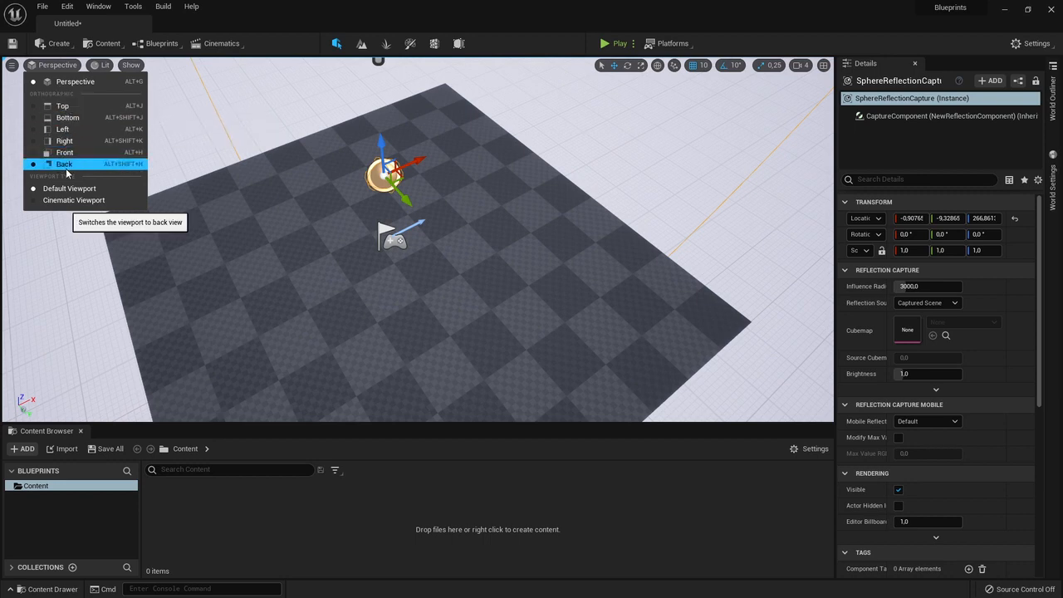
left_click(70, 81)
Switch the viewport's view mode to Unlit
left_click(103, 66)
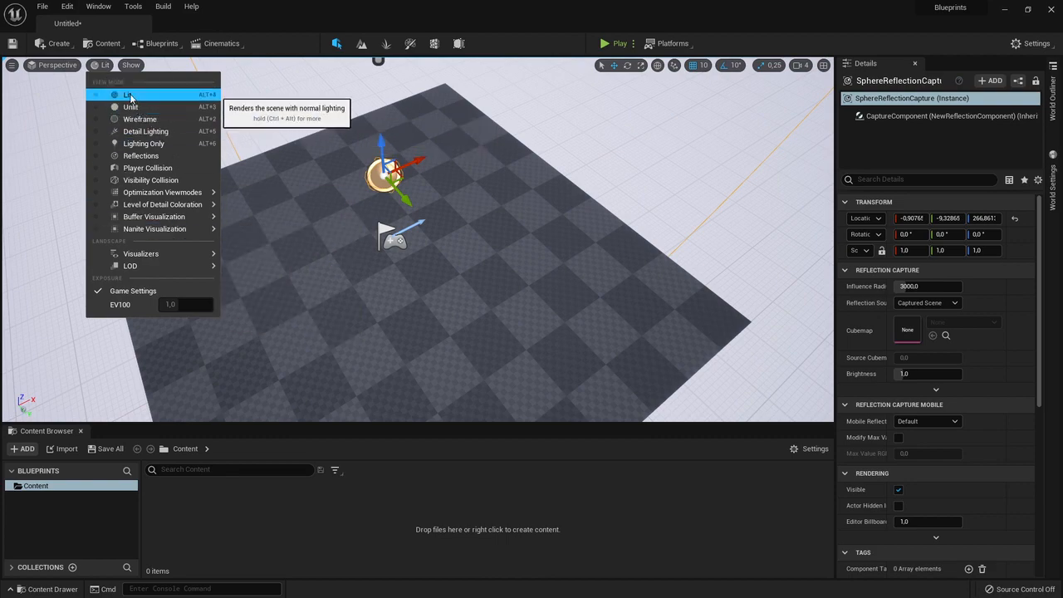
right_click_drag(284, 152, 284, 153)
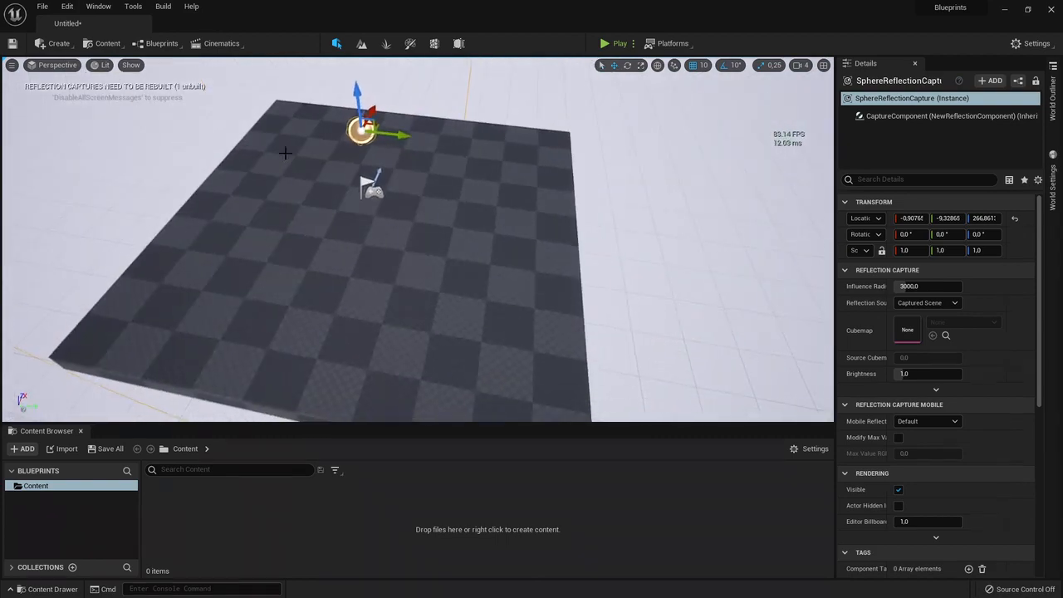
left_click(104, 65)
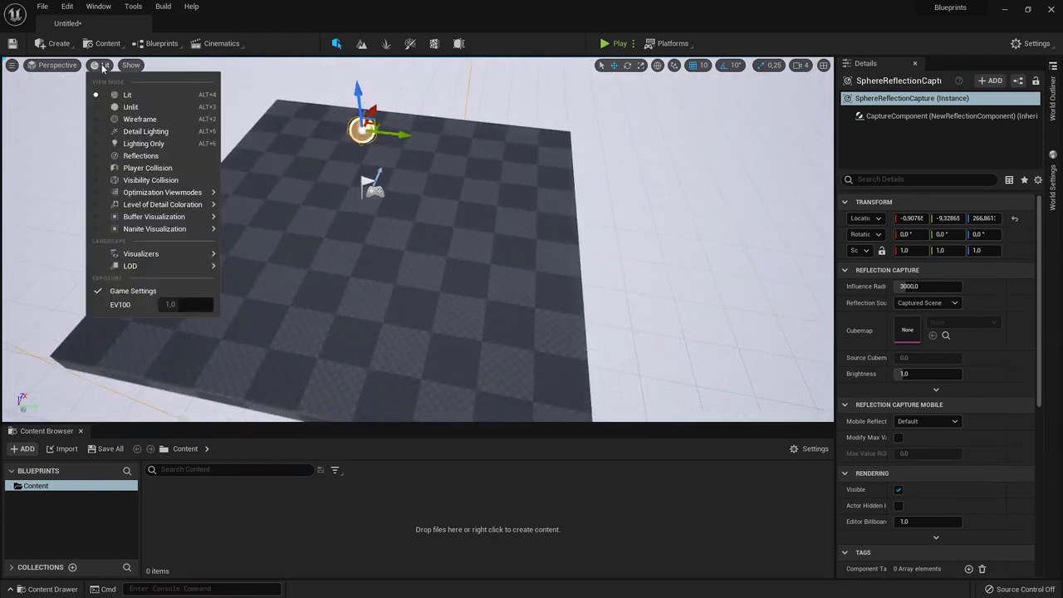
left_click(131, 107)
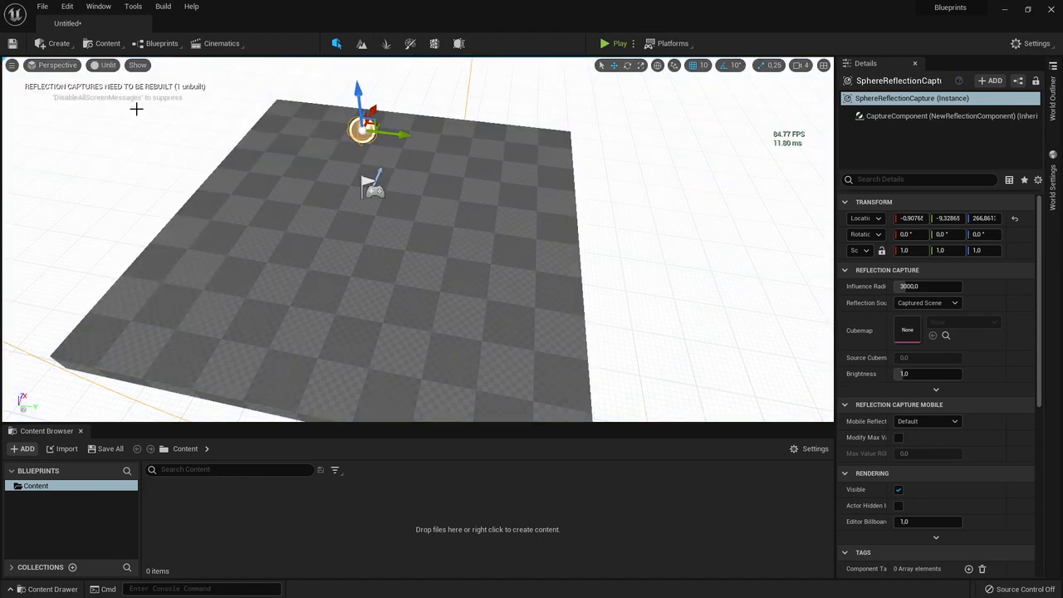
Examine the other view modes and the list of Show flags for the viewport
left_click(107, 68)
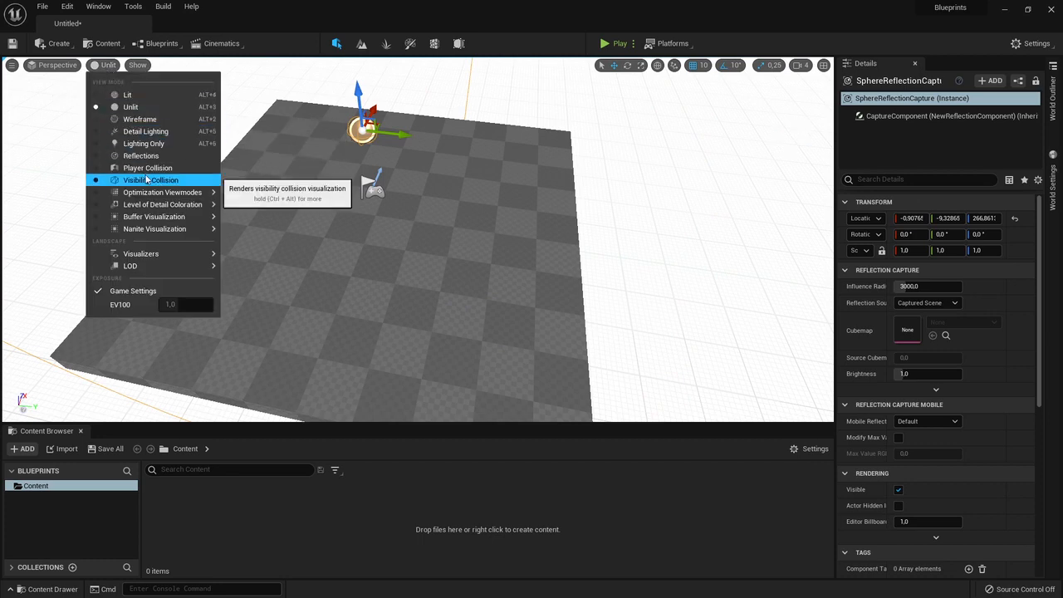
left_click(137, 65)
left_click(137, 65)
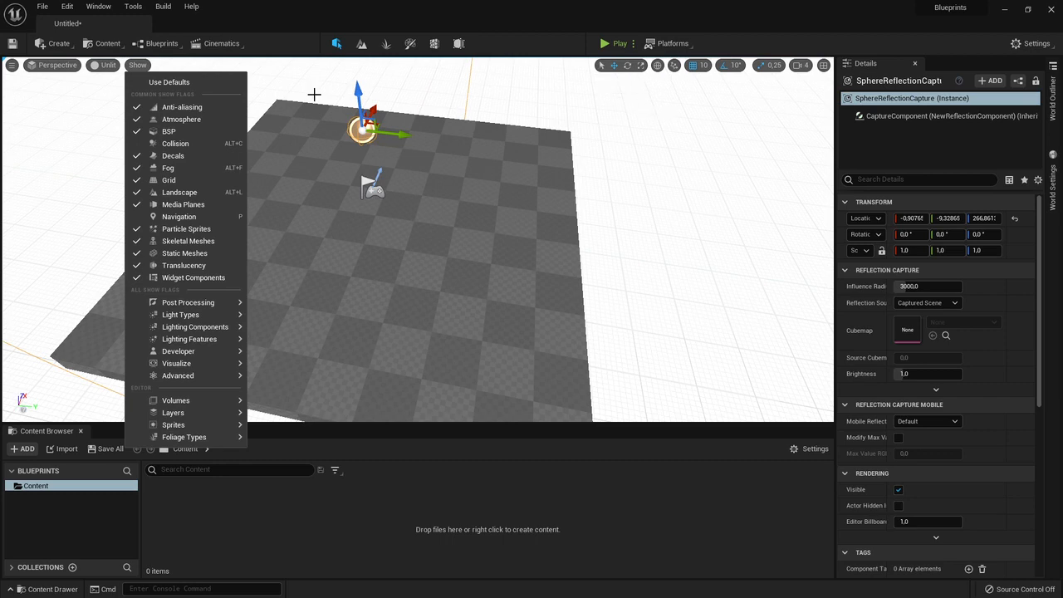
Return the viewport to the Lit view mode and look around the level
left_click(101, 67)
left_click(127, 98)
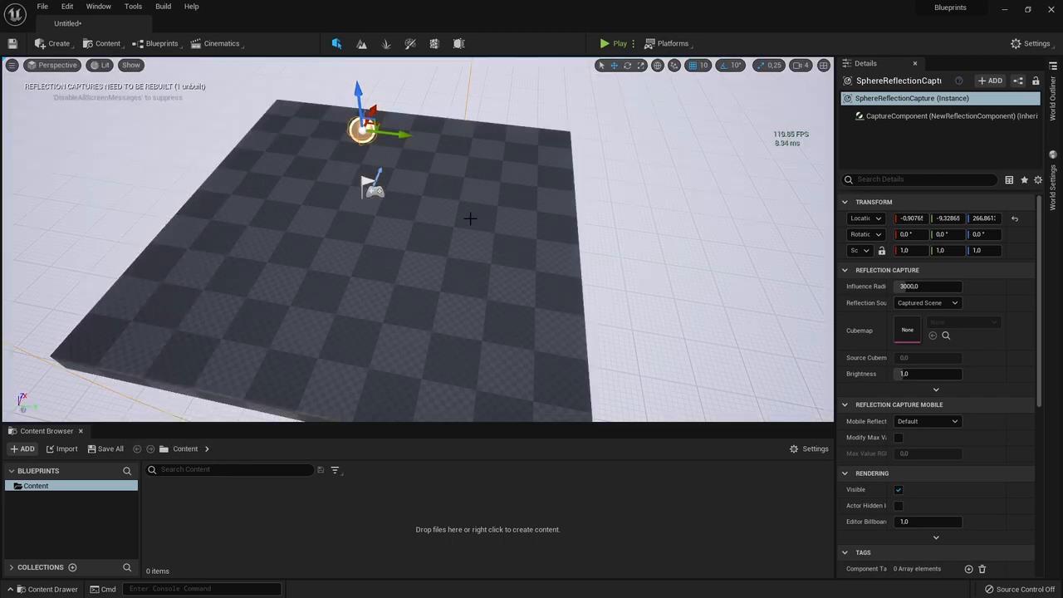
right_click_drag(470, 219, 634, 110)
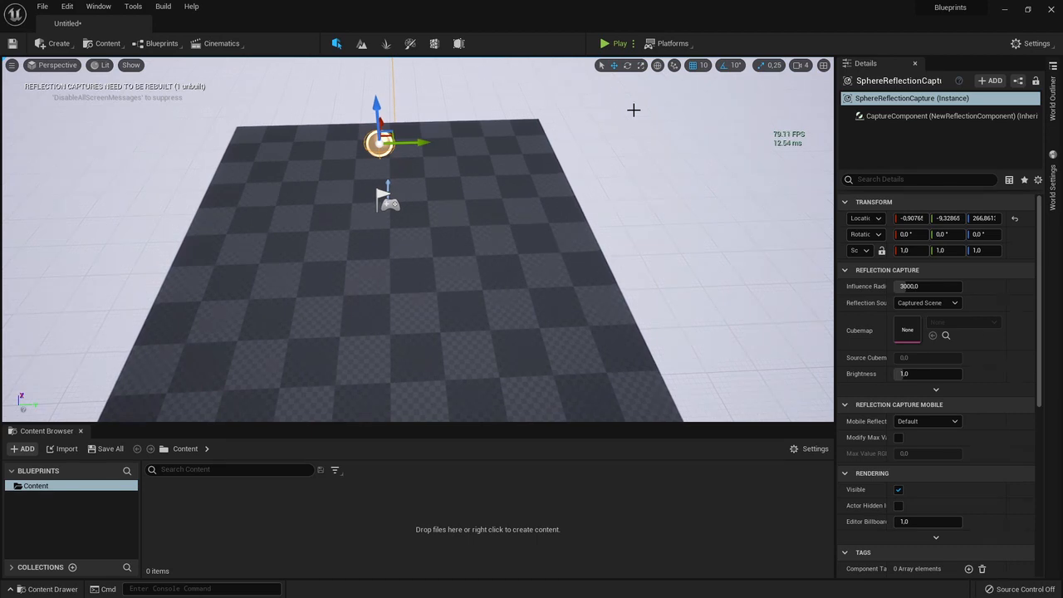
Activate the Select tool and select various level actors one after another, including the Player Start, Light Source and Atmospheric Fog
left_click(601, 66)
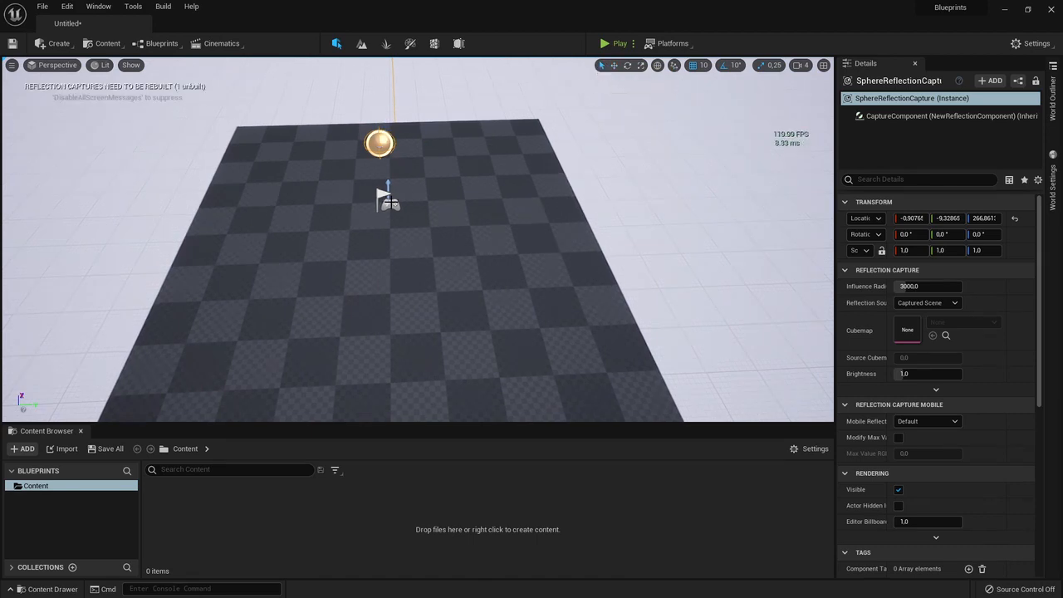
left_click(387, 199)
left_click(322, 216)
scroll(458, 217, "down", 3)
left_click(435, 111)
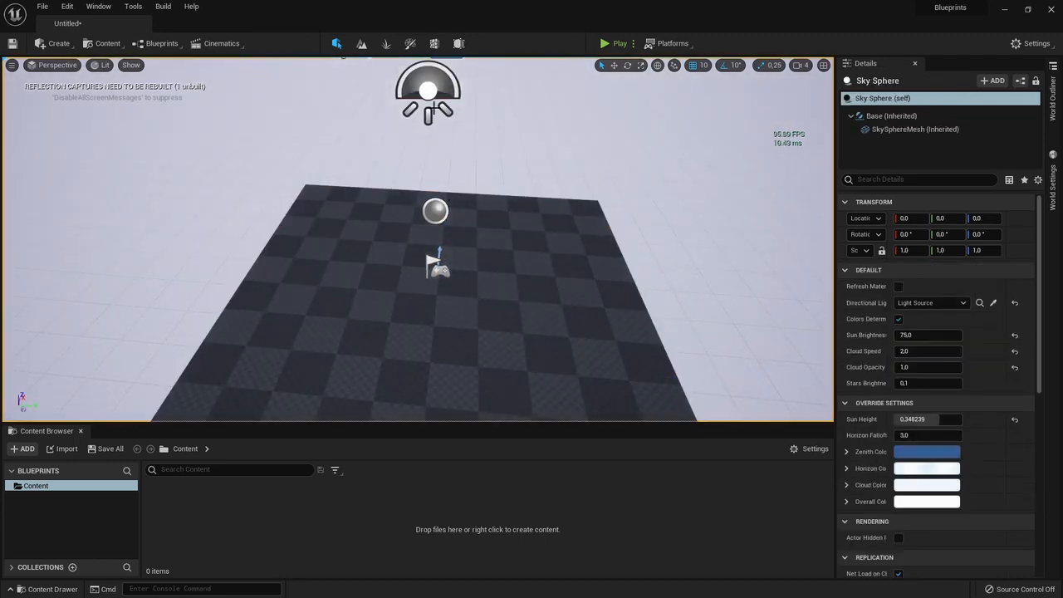
left_click(435, 110)
left_click(421, 208)
left_click(424, 264)
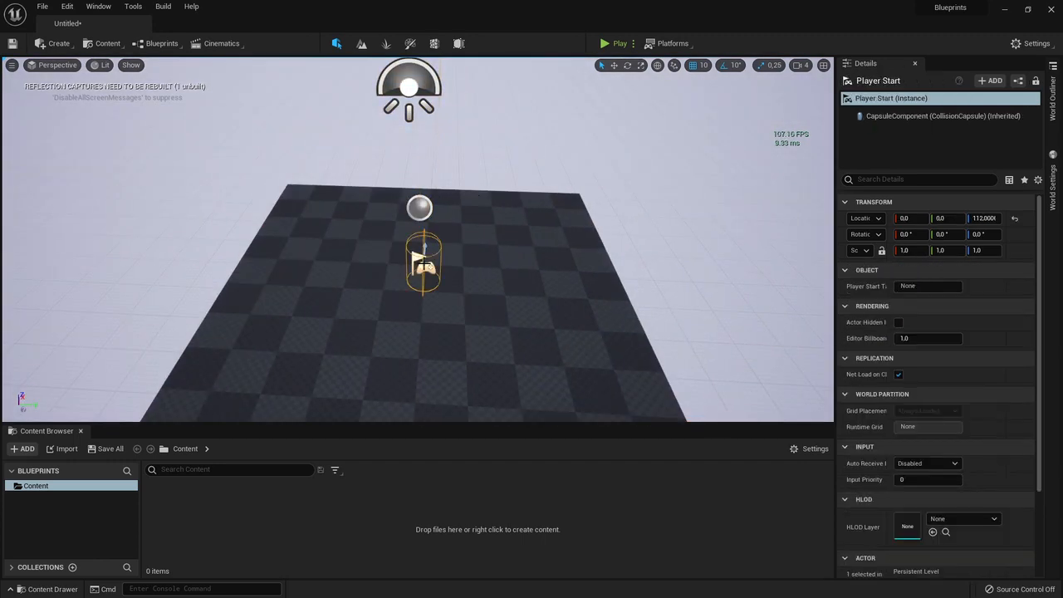
scroll(409, 156, "down", 2)
left_click(347, 108)
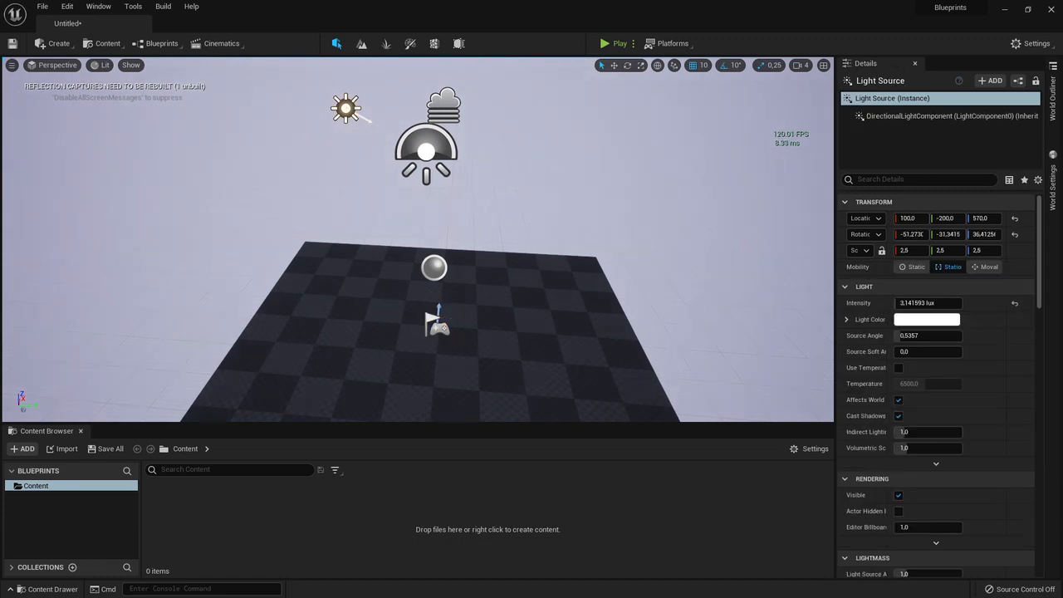
left_click(443, 105)
With the Move tool, shift the sphere reflection capture to about X 279, Y -19, Z 197
left_click(613, 66)
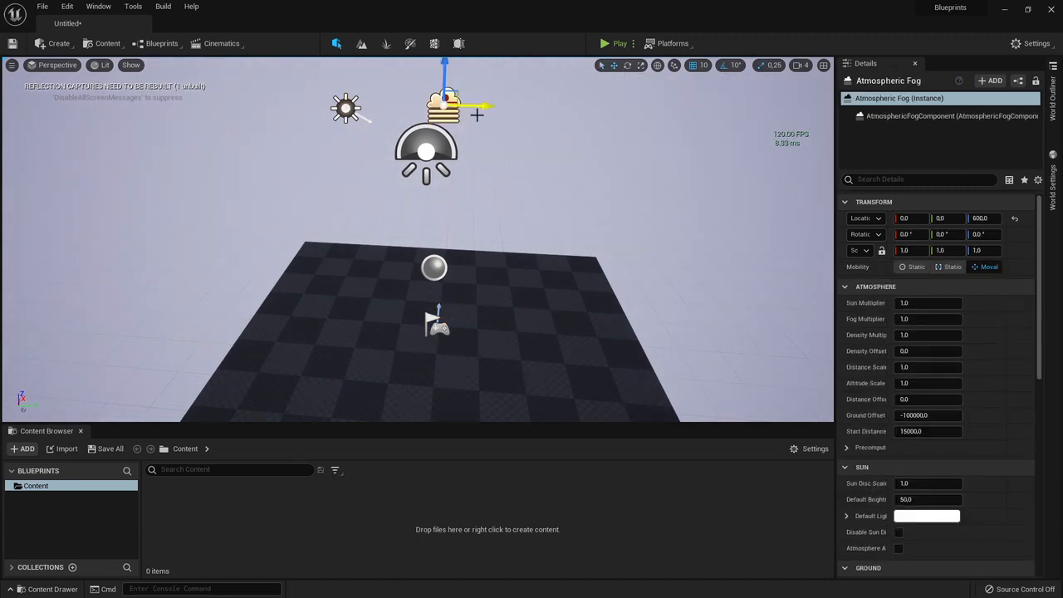
left_click(434, 267)
right_click_drag(458, 241, 332, 242)
left_click_drag(432, 233, 625, 253)
left_click_drag(595, 198, 575, 225)
left_click_drag(602, 273, 475, 284)
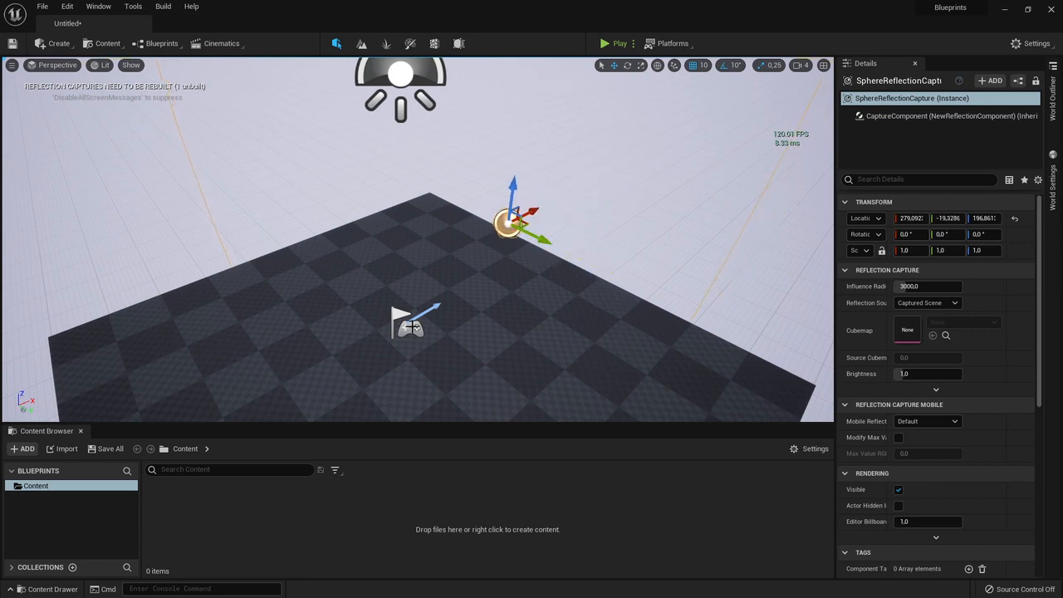
Select the SkyLight and move it along several axes to about X -79, Y 127, Z 395
left_click(404, 77)
right_click_drag(405, 77, 388, 77)
key("s")
left_click_drag(448, 108, 413, 126)
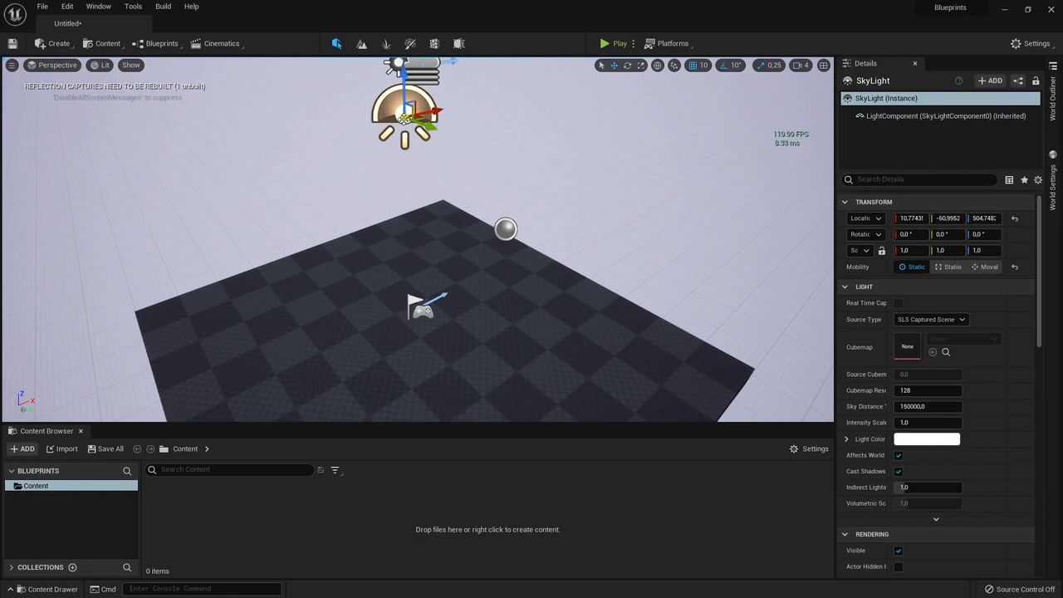
left_click_drag(405, 116, 400, 188)
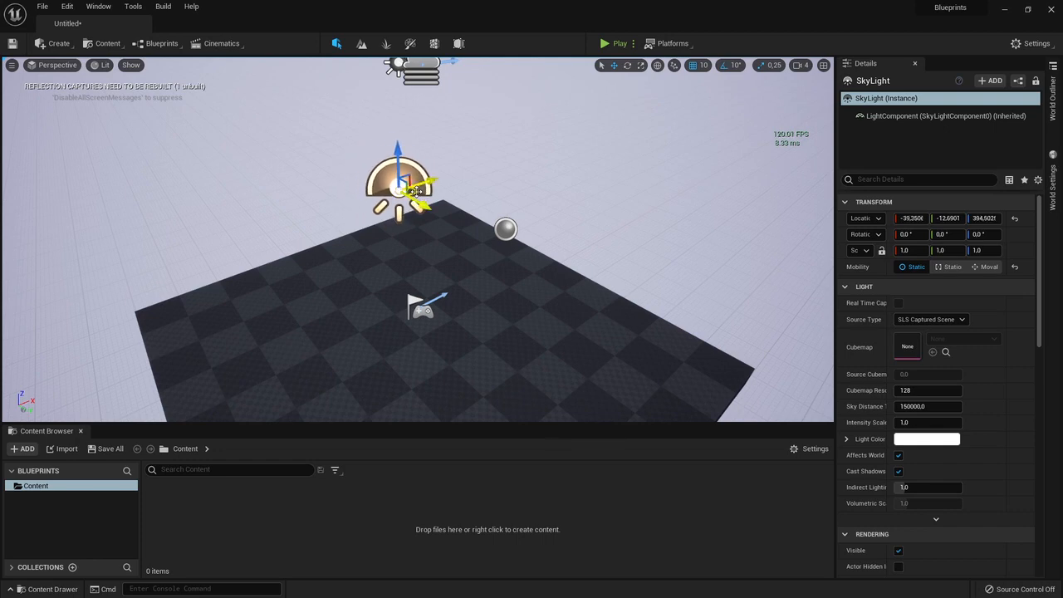
left_click_drag(415, 190, 449, 230)
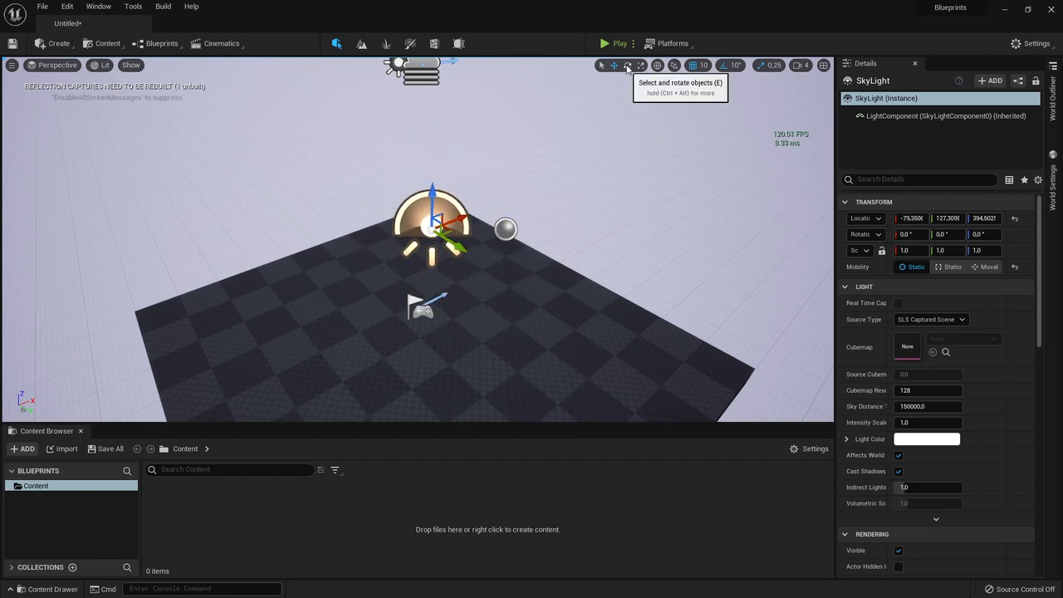
Select the Floor and rotate it 10° about the Z axis with the Rotate tool
left_click(626, 65)
mouse_move(553, 202)
right_mouse_down()
mouse_move(499, 208)
mouse_move(553, 207)
right_mouse_up()
left_click(431, 282)
right_click_drag(432, 282, 365, 324)
right_click_drag(282, 179, 430, 187)
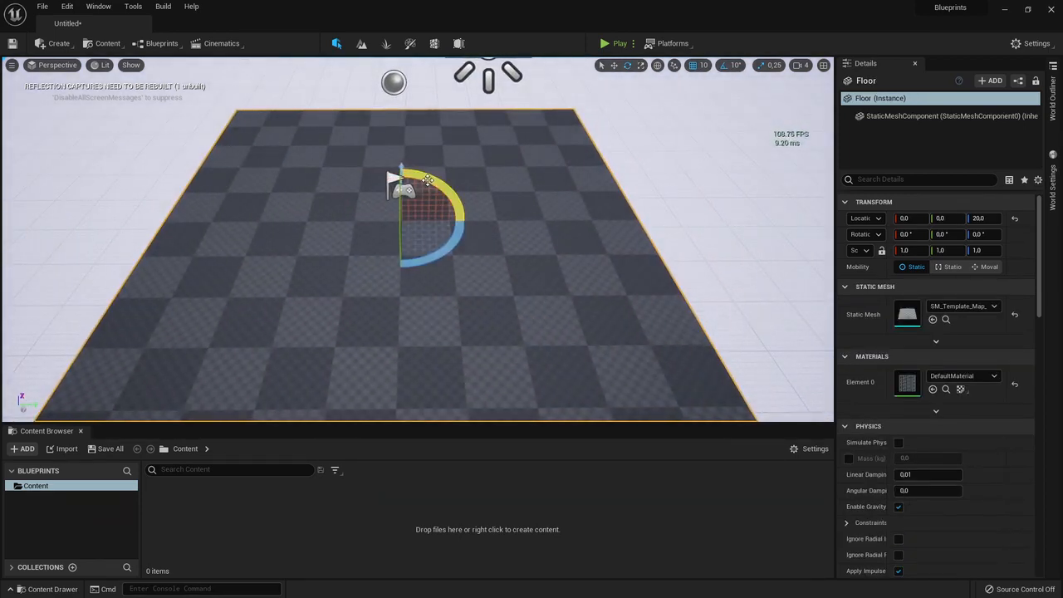
mouse_move(431, 187)
left_mouse_down()
mouse_move(430, 204)
mouse_move(431, 188)
left_mouse_up()
mouse_move(453, 233)
left_mouse_down()
mouse_move(406, 264)
mouse_move(456, 252)
left_mouse_up()
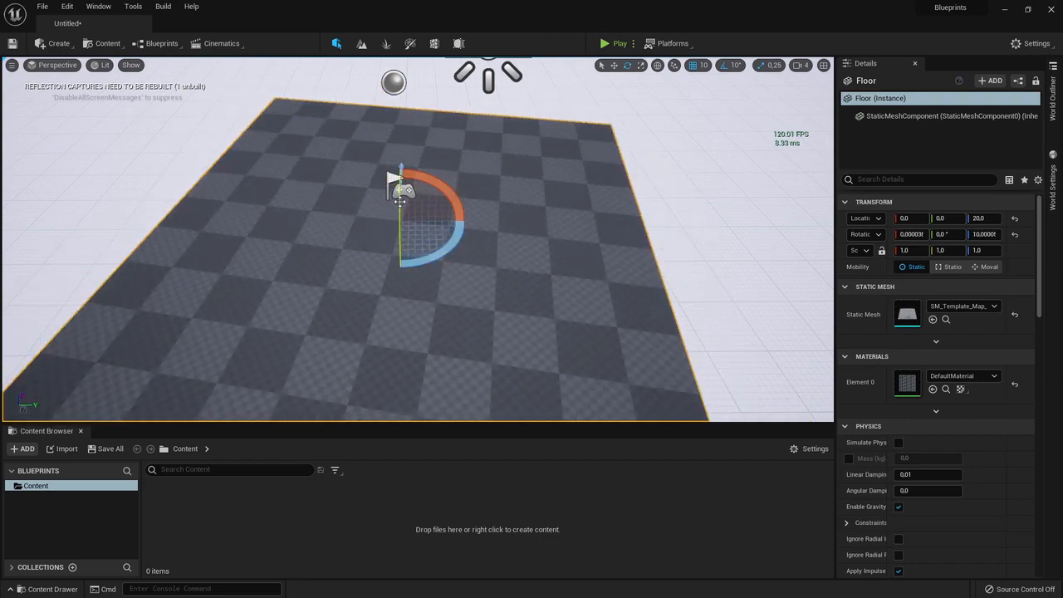
key("d")
mouse_move(401, 201)
right_mouse_down()
mouse_move(391, 205)
mouse_move(408, 209)
right_mouse_up()
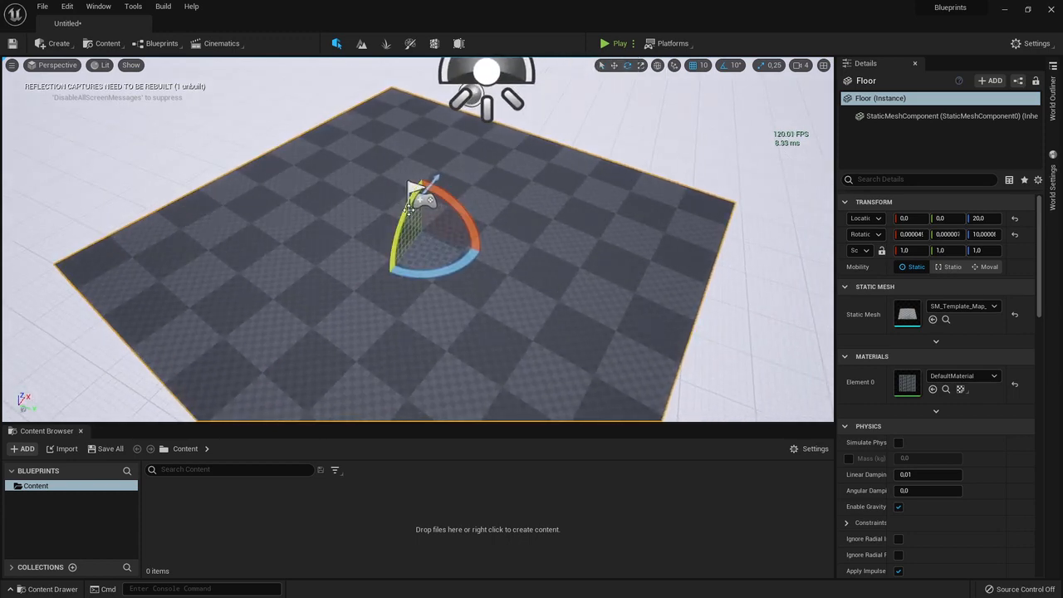
Scale the Floor along single axes and uniformly with the Scale tool, reaching X 1.5, Y 1.25, Z 1.5
left_click(641, 66)
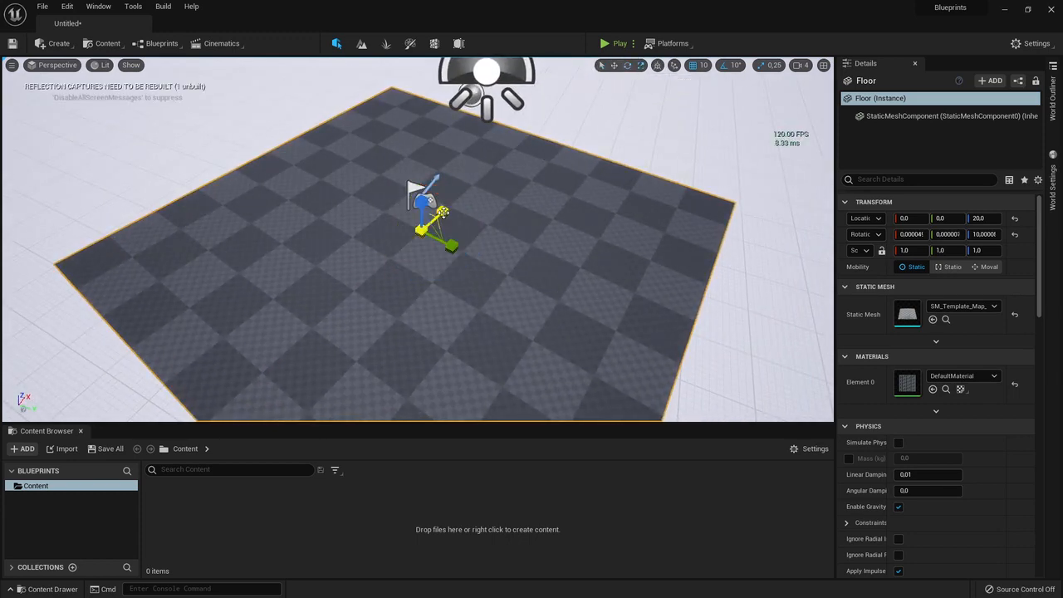
left_click_drag(443, 212, 469, 202)
left_click_drag(453, 241, 471, 250)
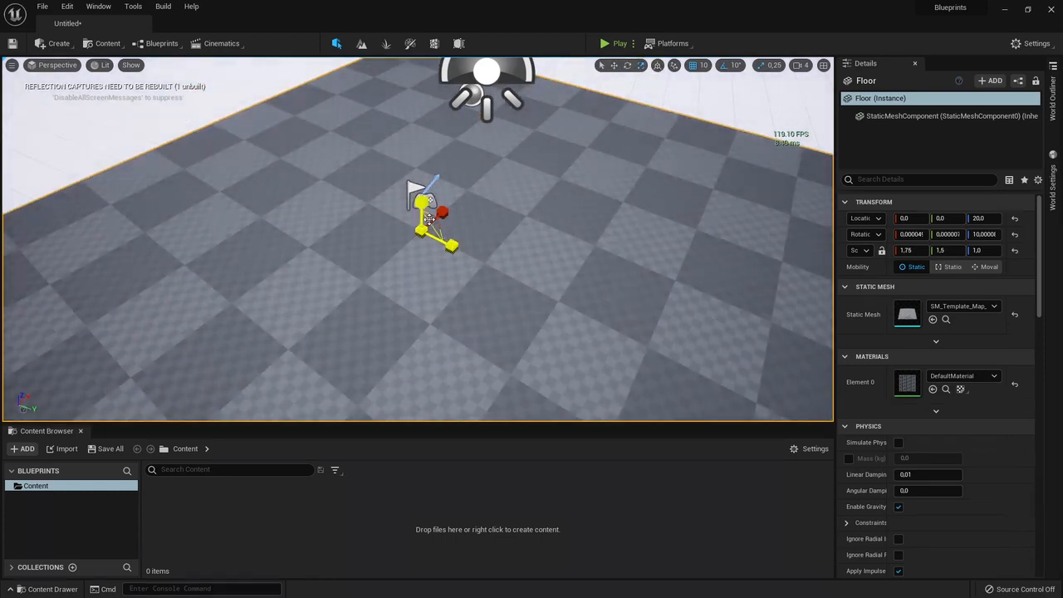
left_click_drag(422, 202, 422, 191)
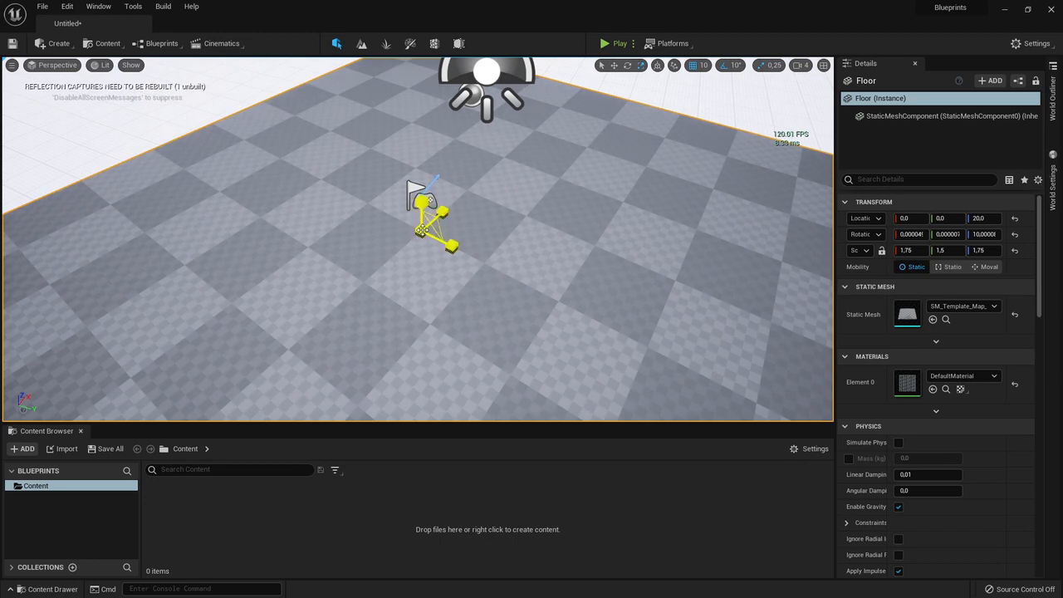
left_click_drag(422, 229, 632, 131)
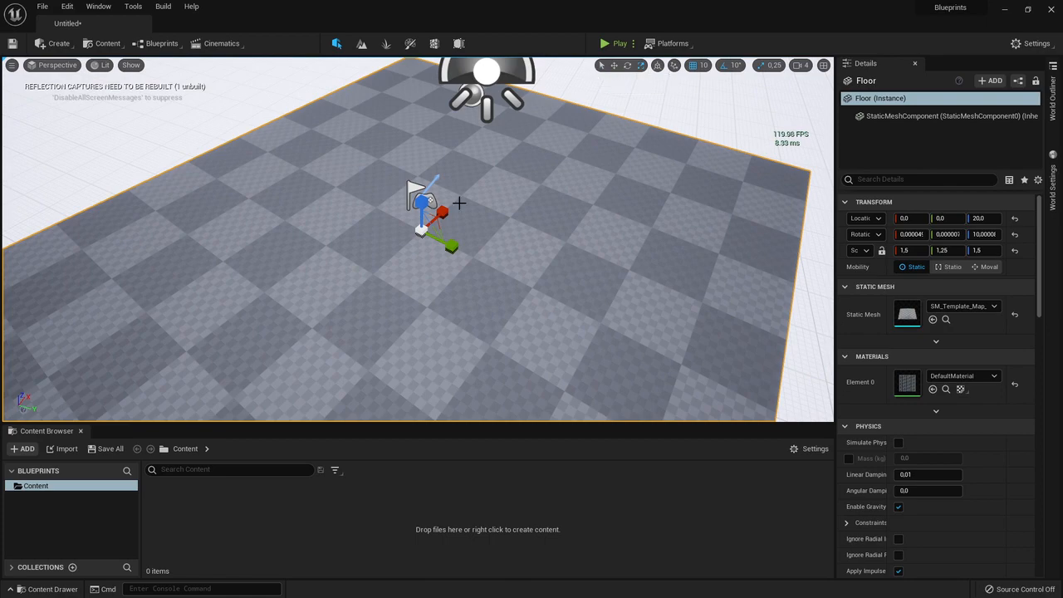
right_click_drag(459, 203, 538, 209)
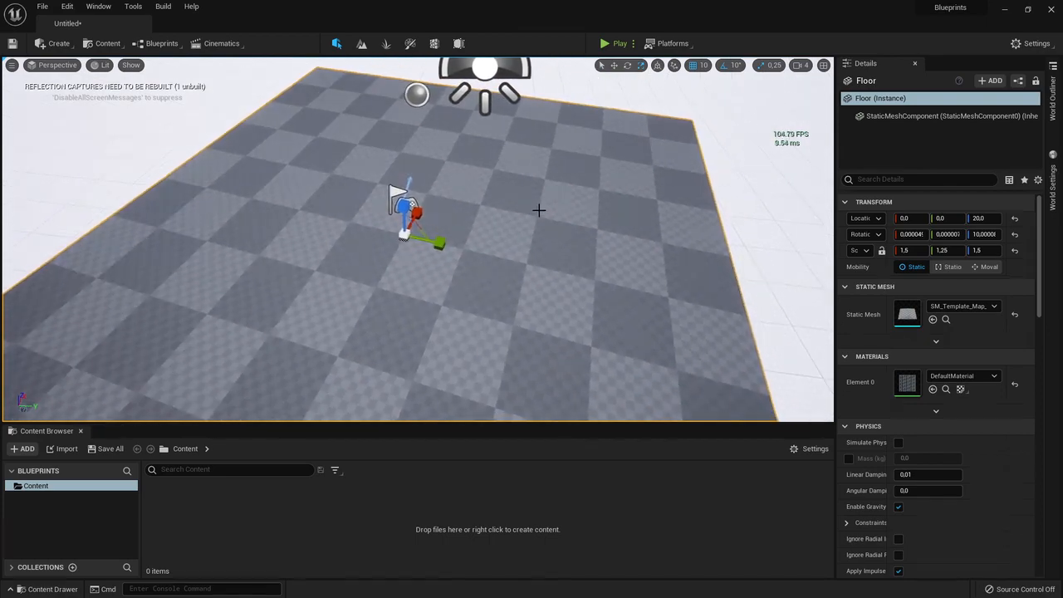
Move the Floor along Y to -30, and with the Rotate tool tilt it by 10° and back
left_click(613, 66)
left_click_drag(444, 239, 430, 270)
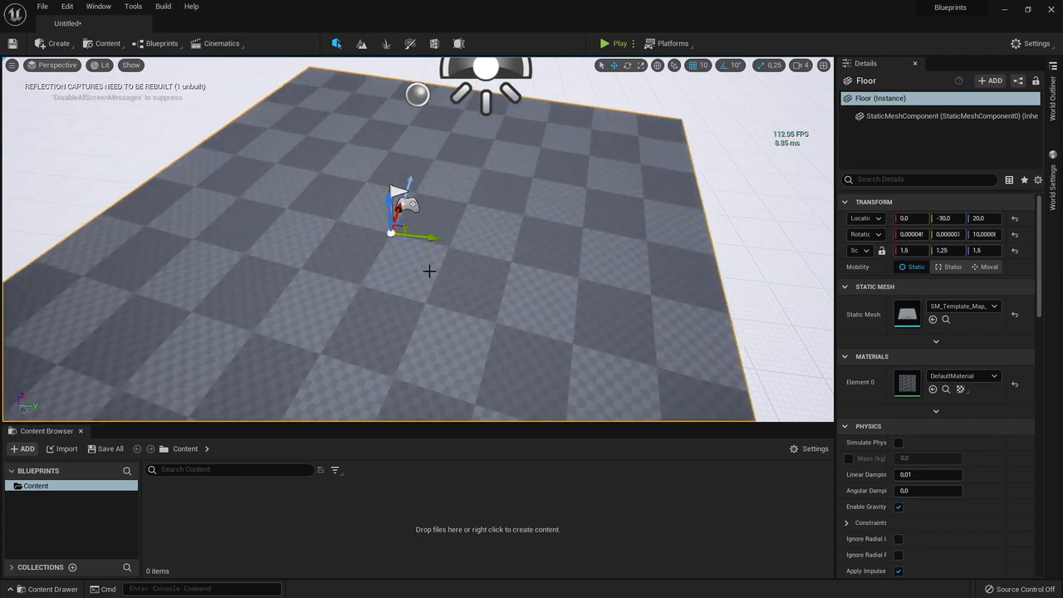
left_click(627, 66)
left_click_drag(426, 196, 449, 214)
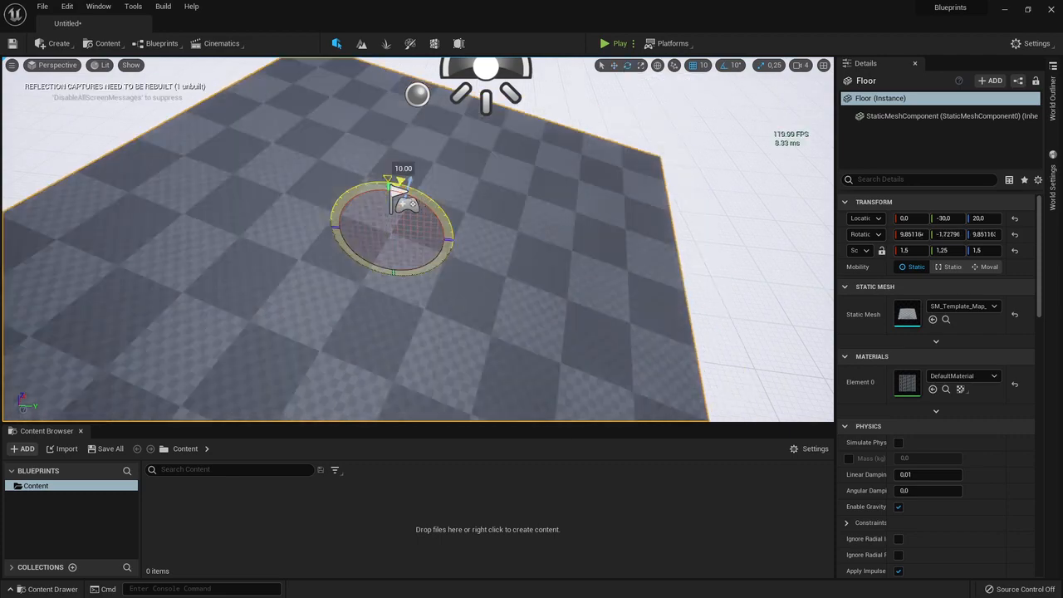
left_click_drag(400, 181, 387, 178)
right_click_drag(387, 208, 316, 216)
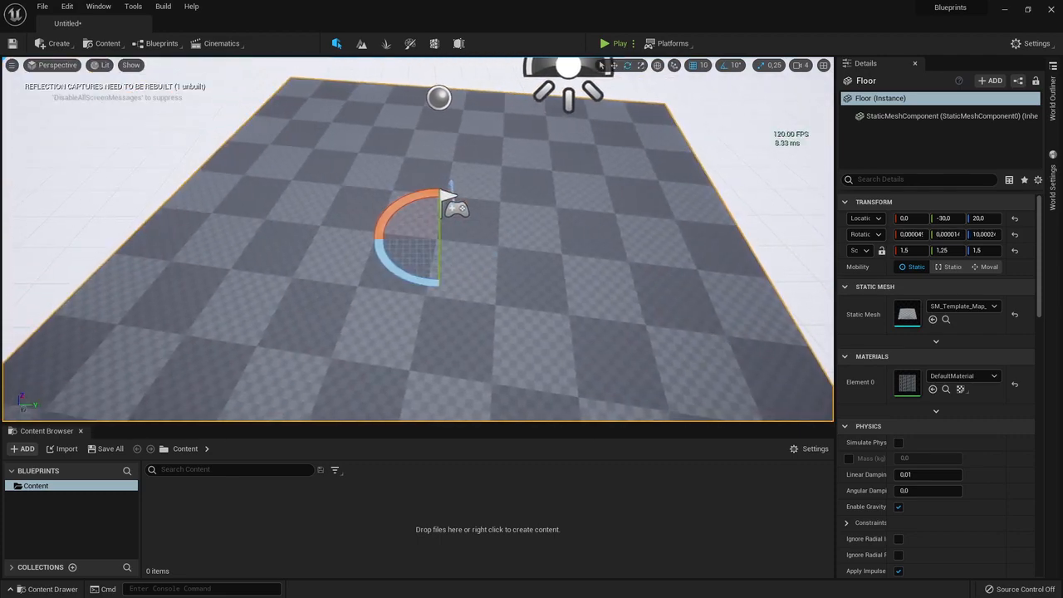
mouse_move(533, 236)
right_mouse_down()
mouse_move(559, 236)
mouse_move(544, 233)
right_mouse_up()
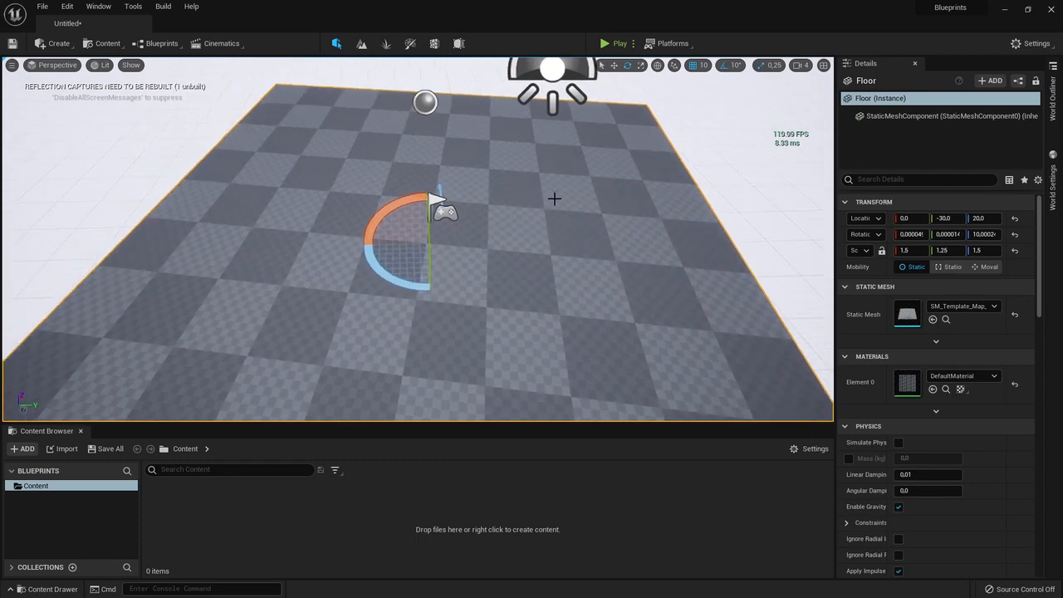
Cycle through the Select, Move, Rotate and Scale tools to compare their gizmos on the Floor
key("q")
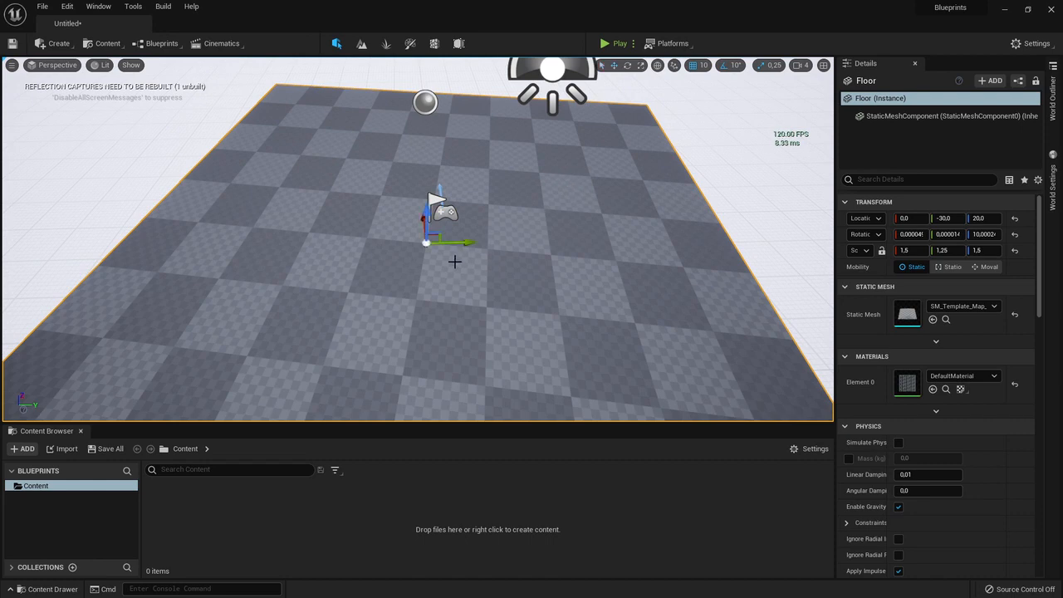
key("e")
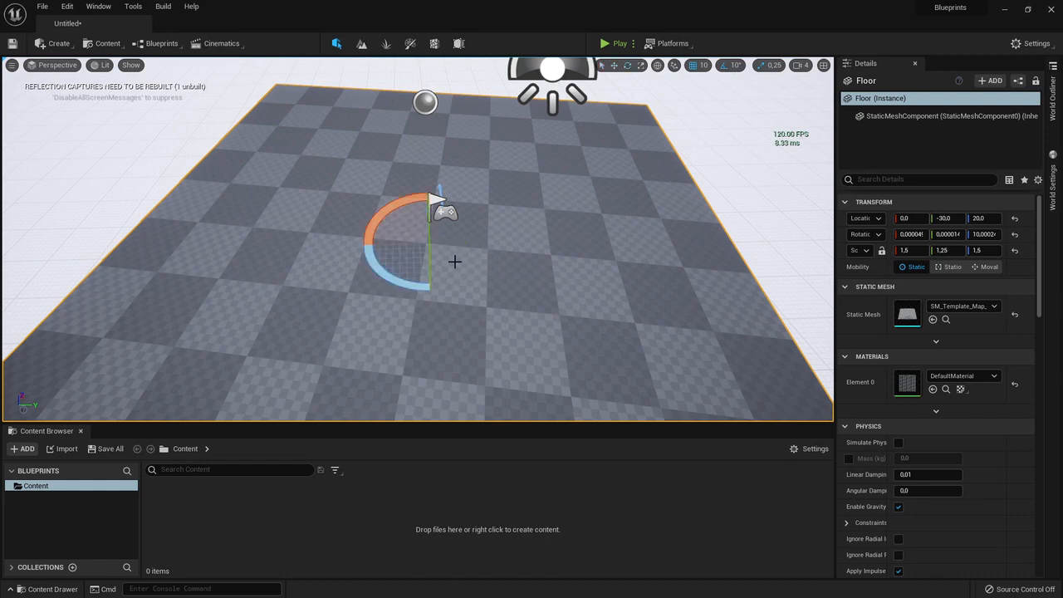
key("r")
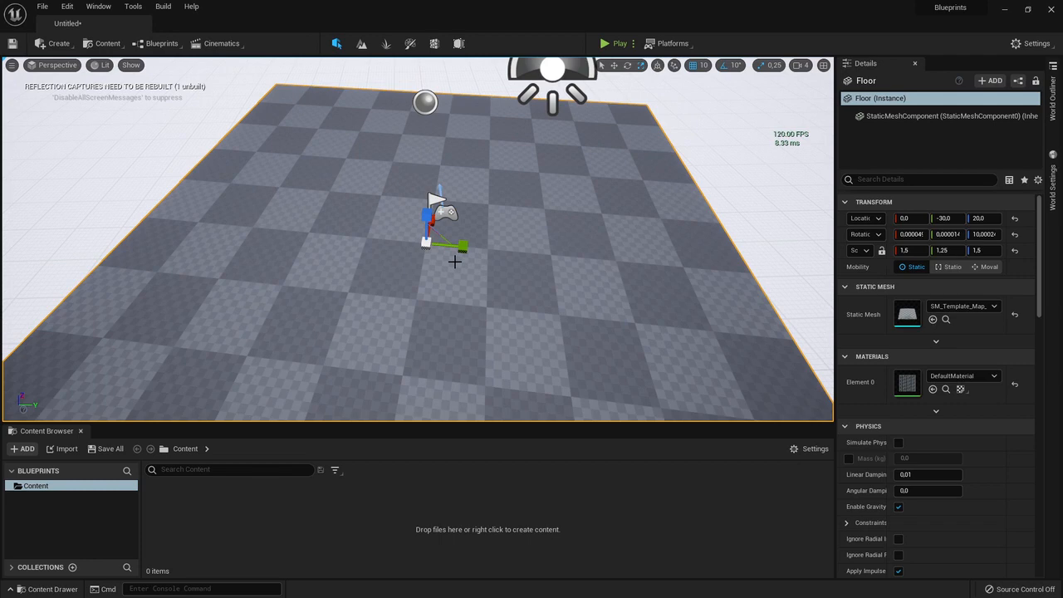
key("w")
key("e")
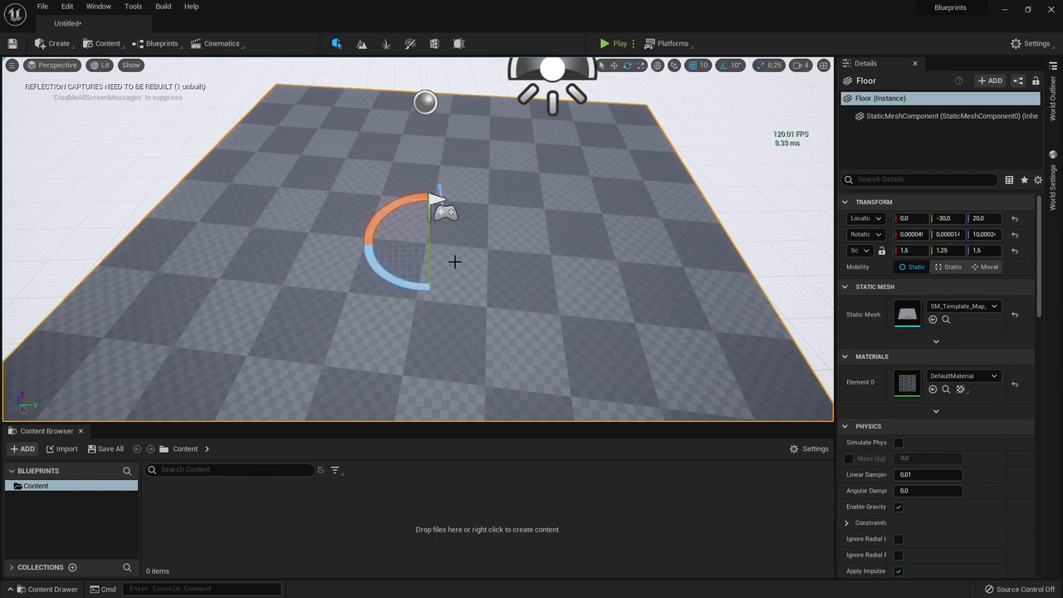
key("r")
key("w")
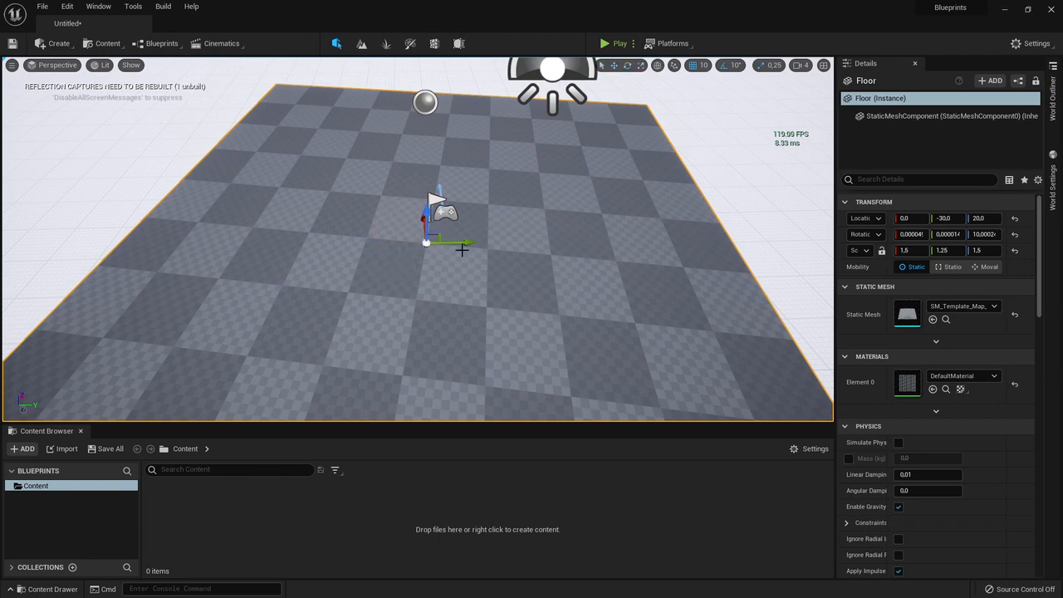
Alternate between the Move, Rotate and Scale tools to put the Floor at Y -80 with an X scale of 1.25
left_click_drag(462, 247, 436, 263)
key("e")
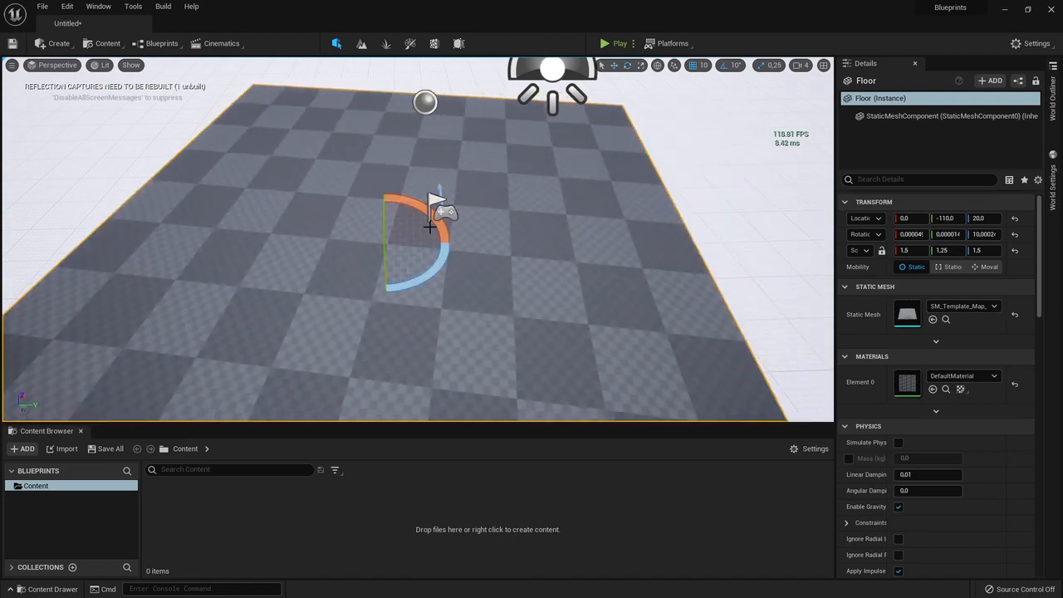
left_click_drag(429, 221, 440, 249)
key("r")
key("w")
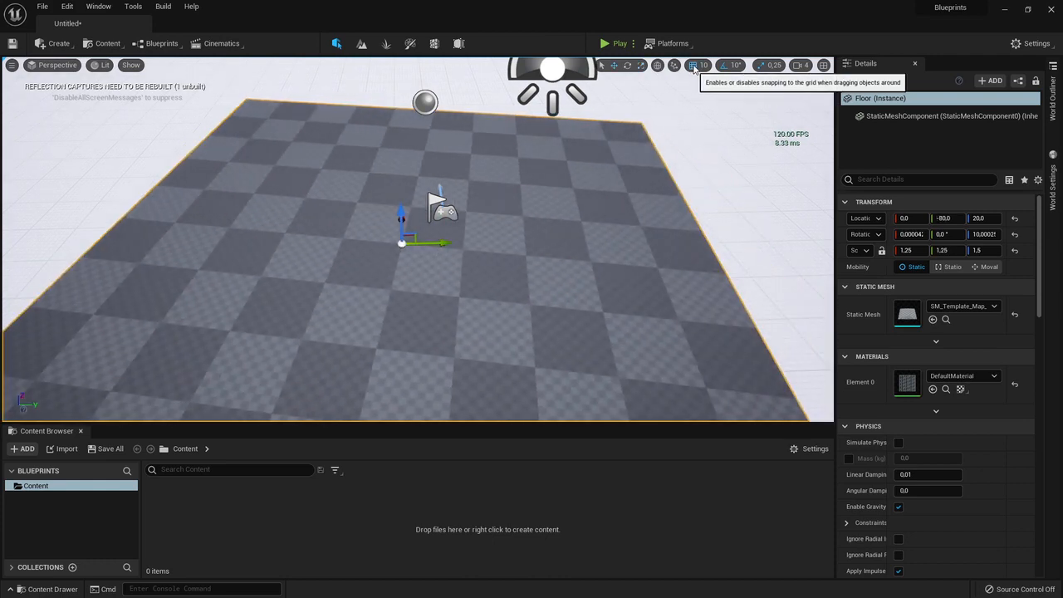
Move the Floor along the Y axis to -290 with the 10-unit position grid snap
right_click_drag(570, 129, 588, 133)
key("w")
key("s")
left_click_drag(467, 236, 366, 254)
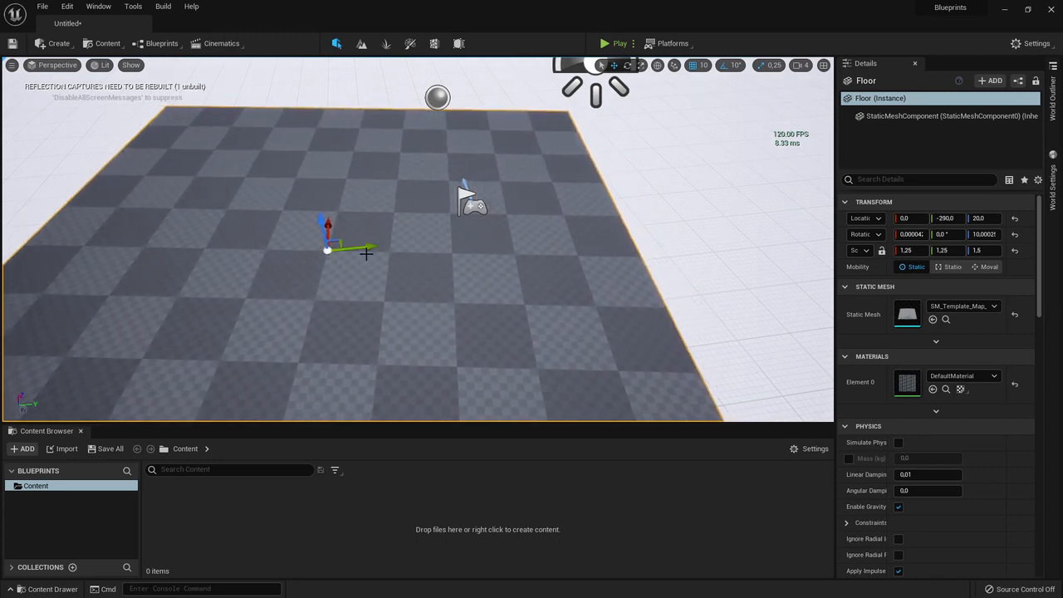
Set the position grid snap to 50 and move the Floor along Y to -40
left_click(703, 70)
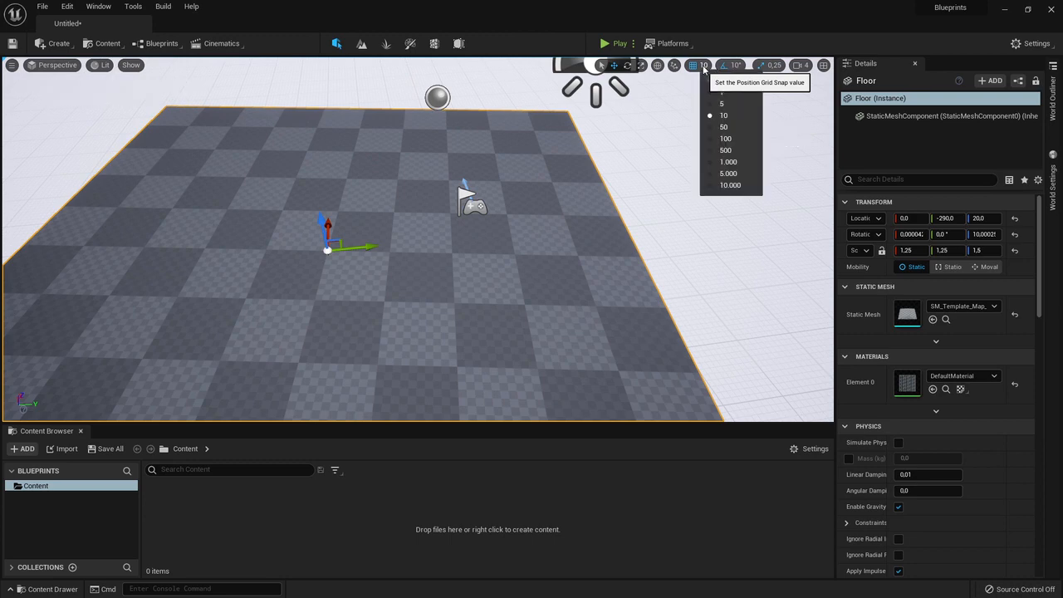
left_click(727, 127)
left_click_drag(371, 249, 480, 233)
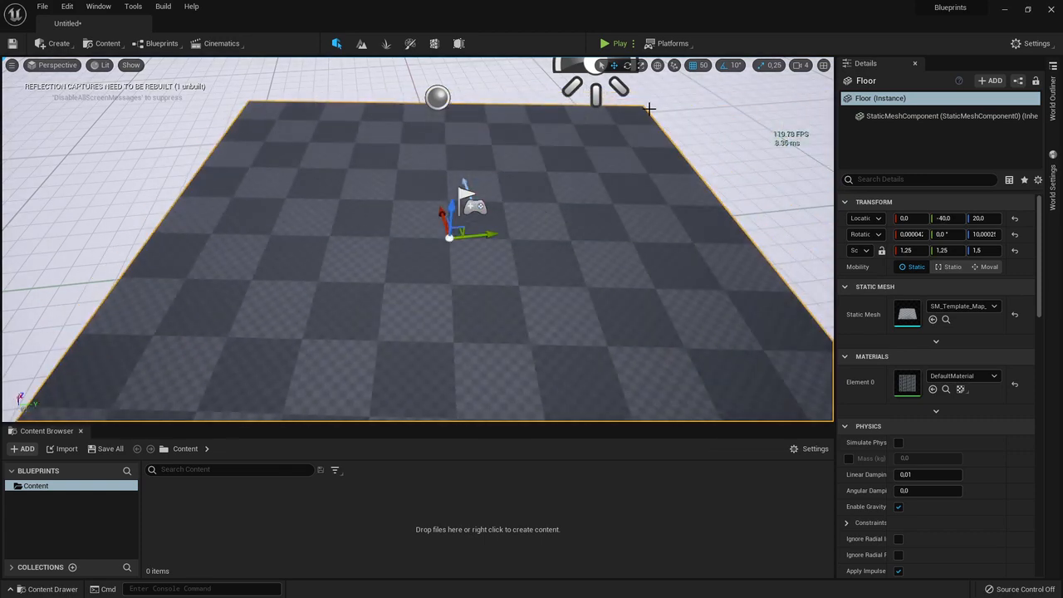
Turn off position grid snapping and move the Floor freely to about Y -34
left_click(699, 66)
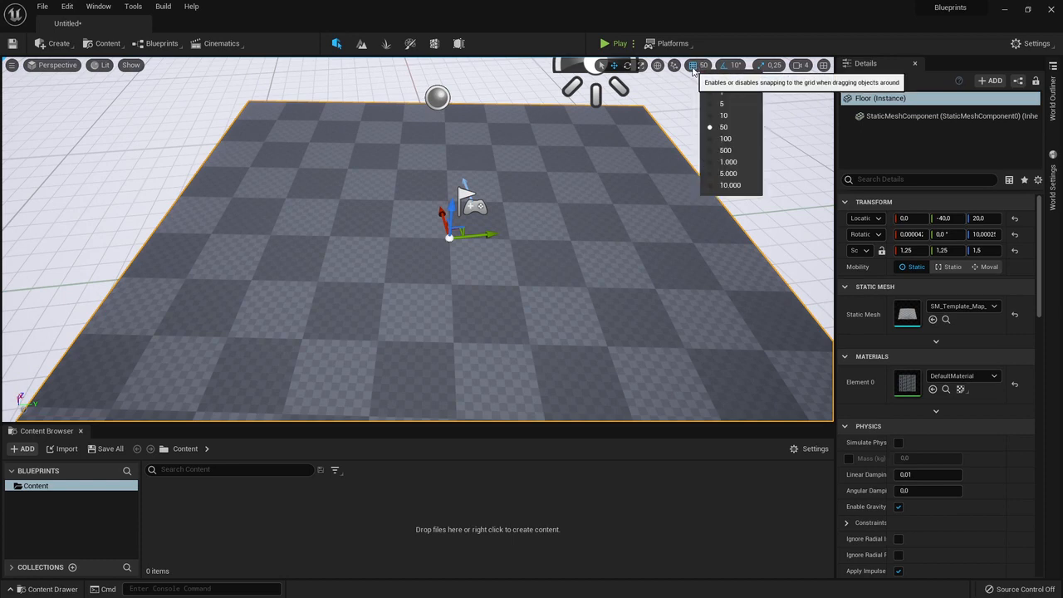
left_click(690, 96)
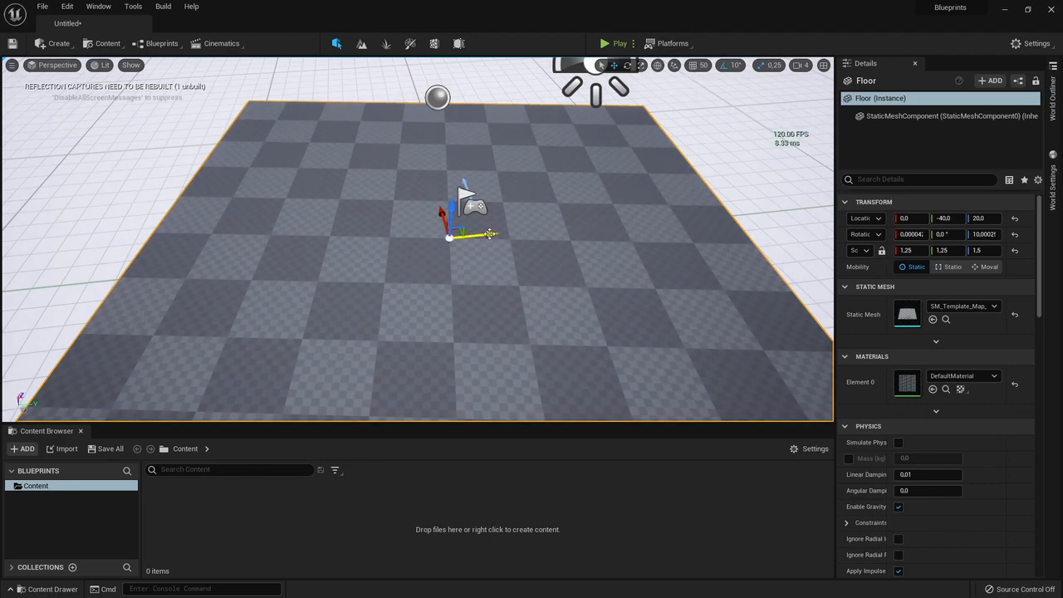
left_click_drag(490, 233, 525, 242)
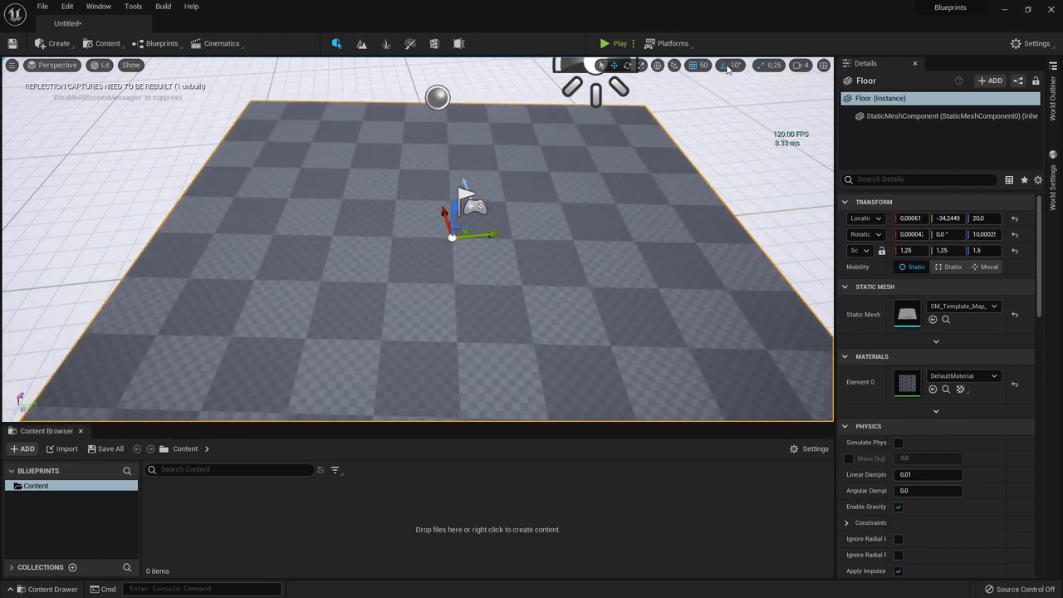
Rotate the Floor with the 10° snap, then turn off rotation snapping and rotate it freely to about X -2.3°
key("e")
left_click_drag(437, 203, 427, 182)
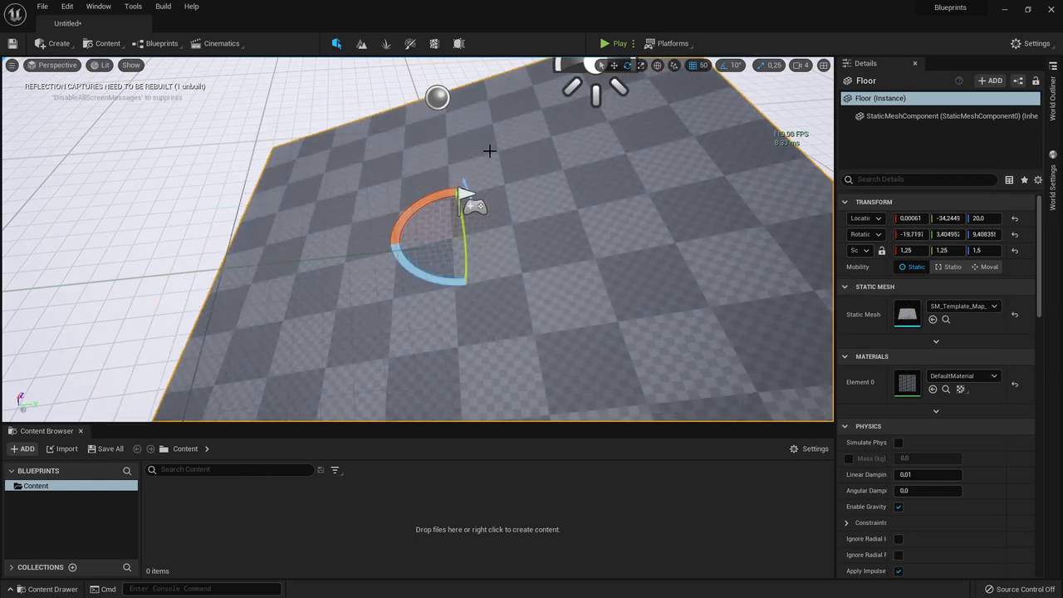
left_click(735, 64)
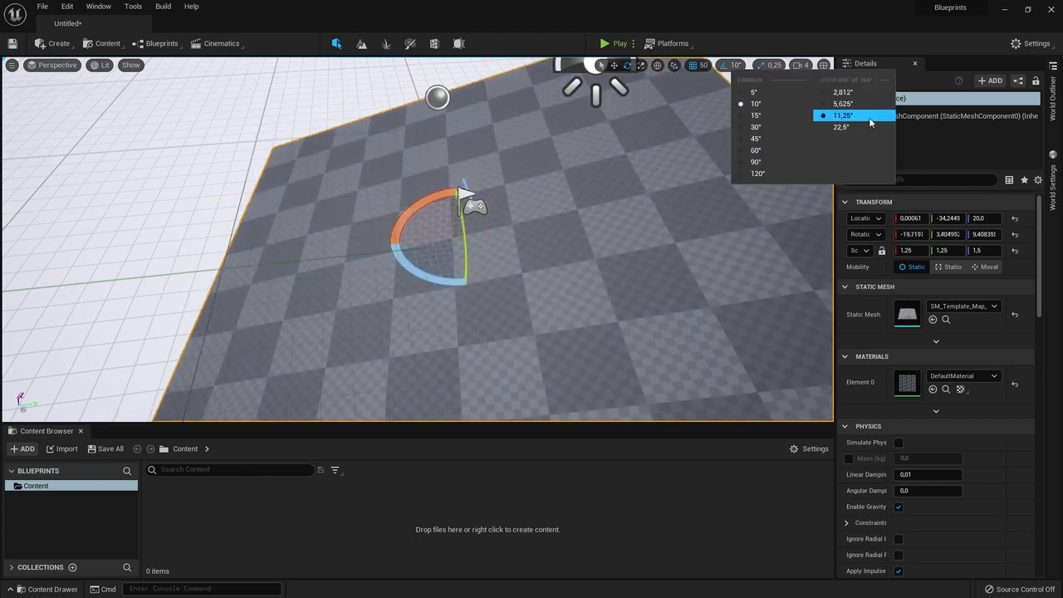
left_click(731, 65)
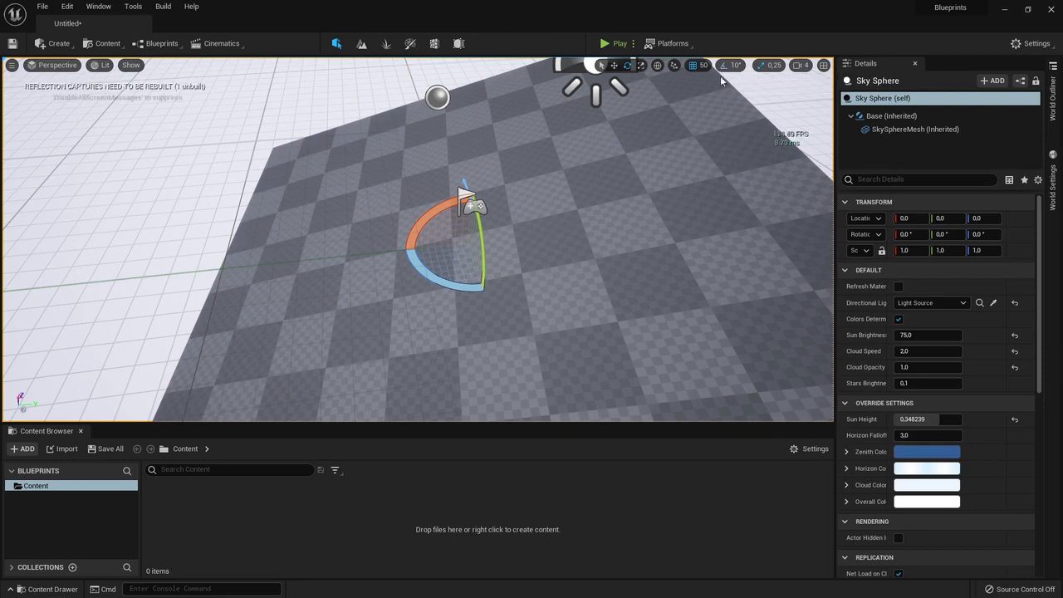
left_click(441, 222)
left_click_drag(420, 205, 451, 189)
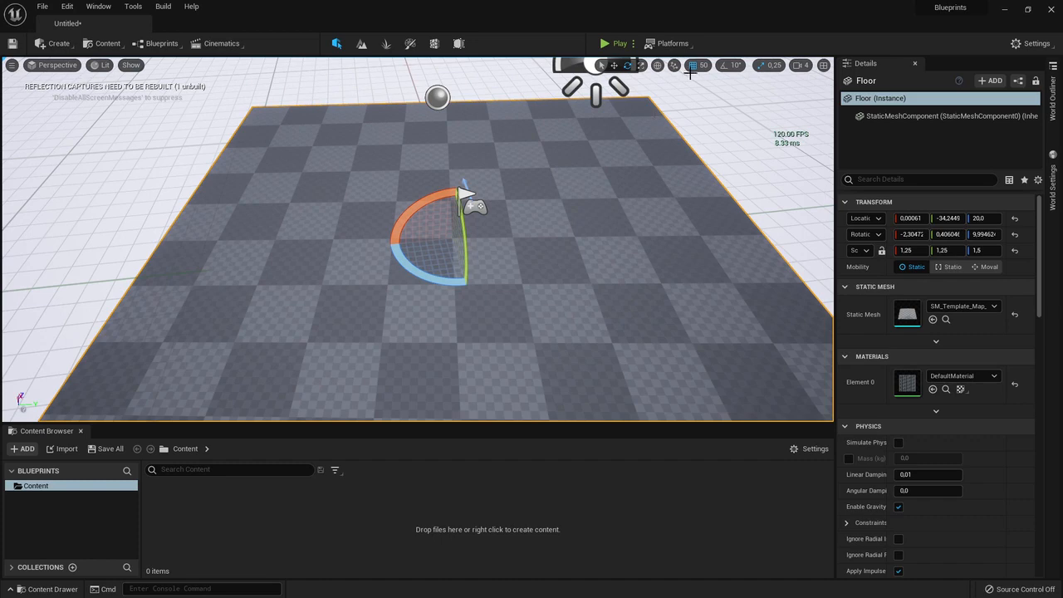
Check the scale snap and camera speed settings, and fly the camera over the Floor at speed 4
left_click(764, 67)
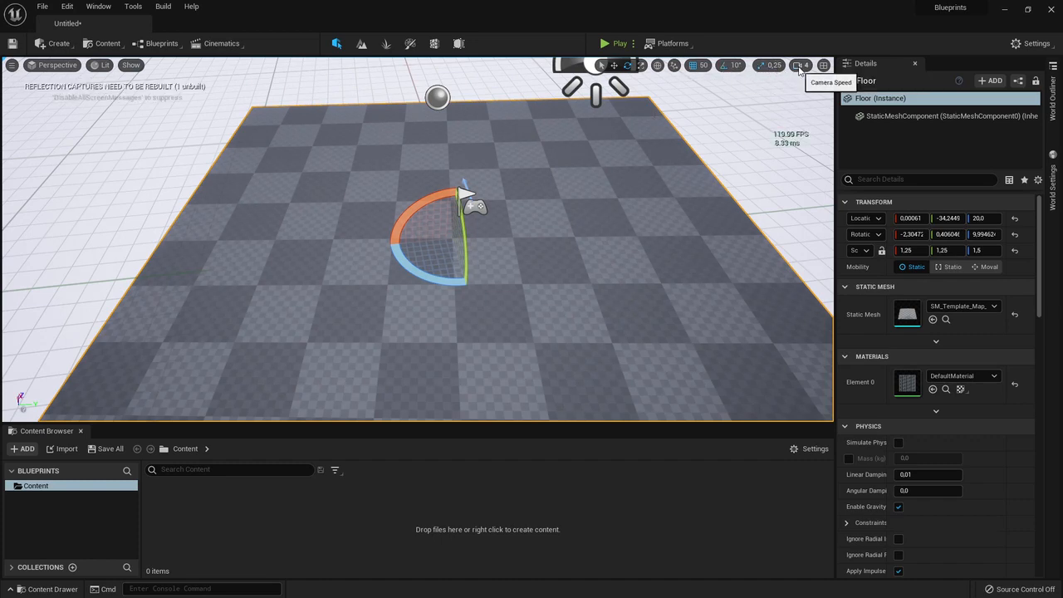
left_click(798, 67)
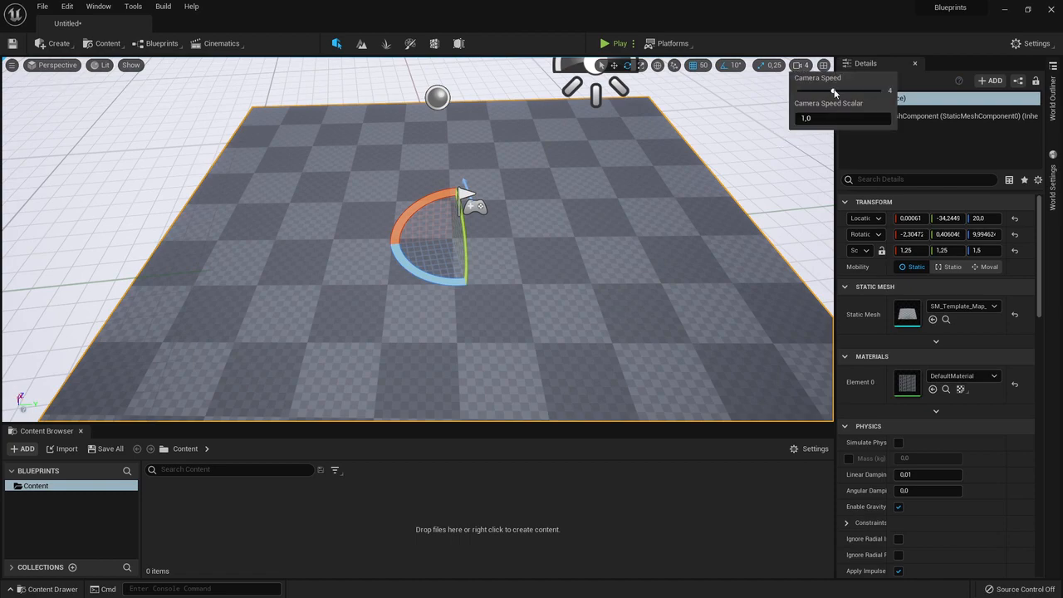
right_click_drag(586, 162, 606, 225)
key("w")
key("w")
key("a")
key("s")
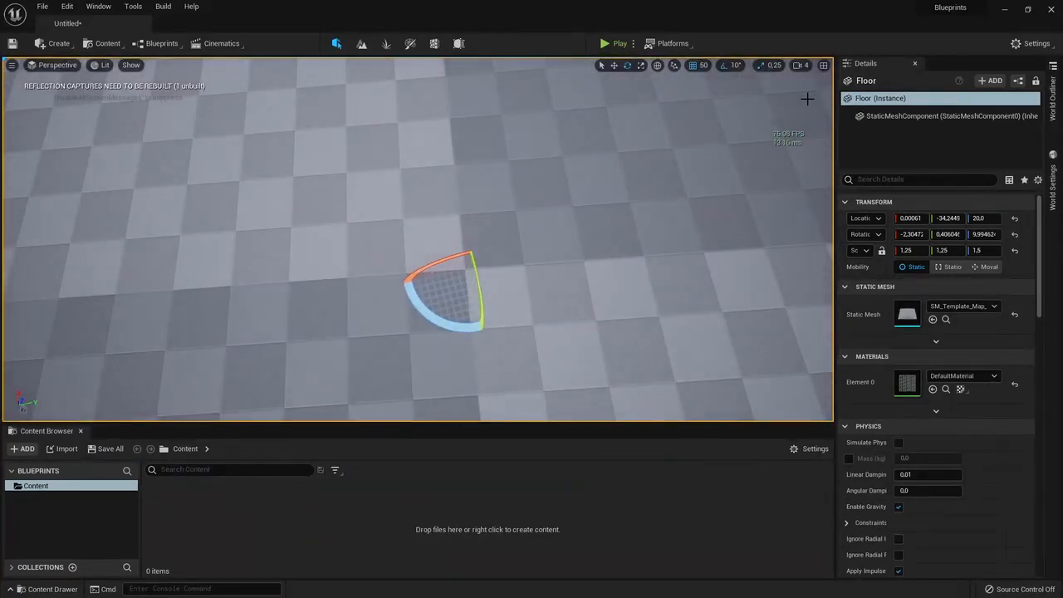
Set the camera speed to 1 and fly over the Floor to test it, then raise the speed to 6
left_click(797, 66)
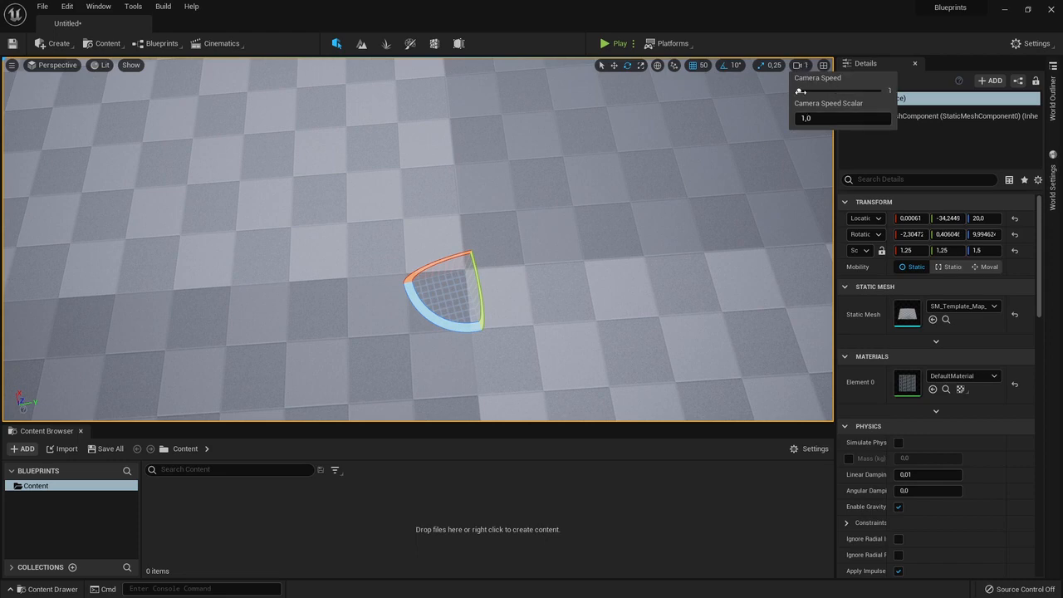
right_click_drag(443, 245, 157, 249)
key("w")
key("d")
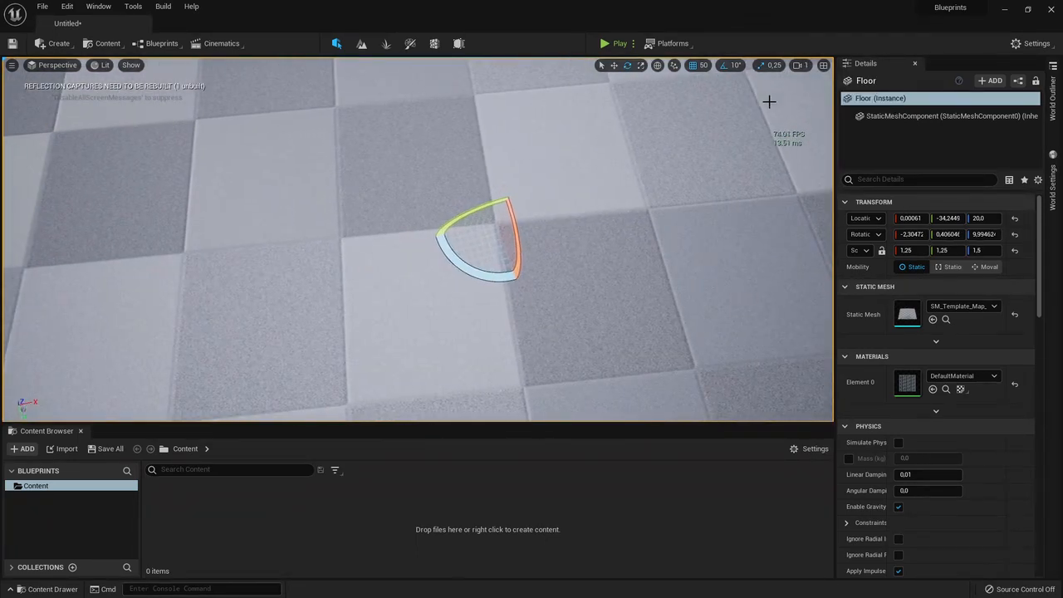
left_click(799, 65)
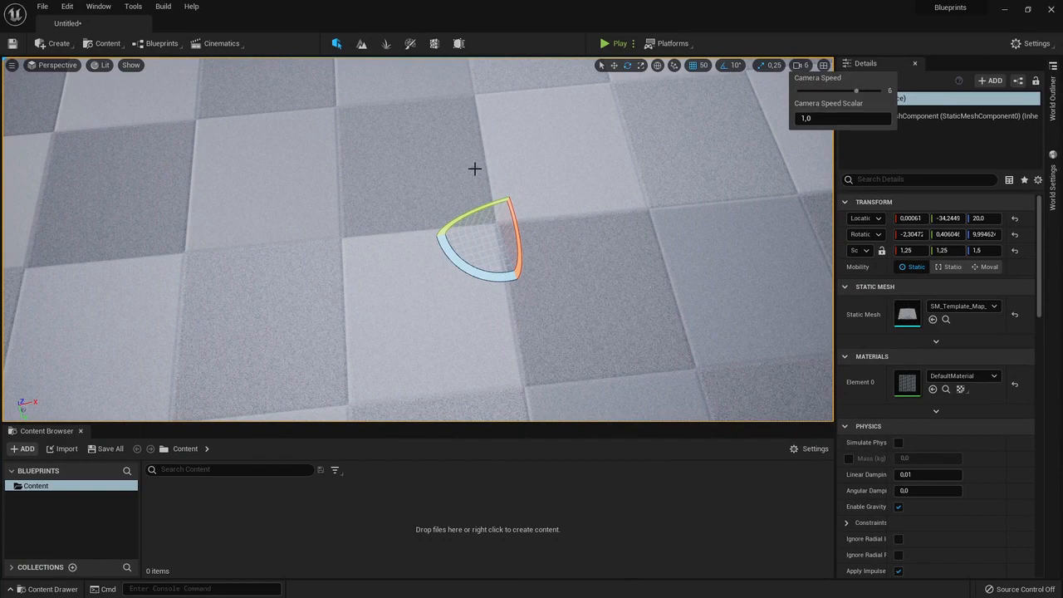
Fly the camera around the Floor at speed 6 to test the faster movement
key("s")
right_click_drag(540, 217, 688, 158)
key("a")
key("w")
key("q")
key("w")
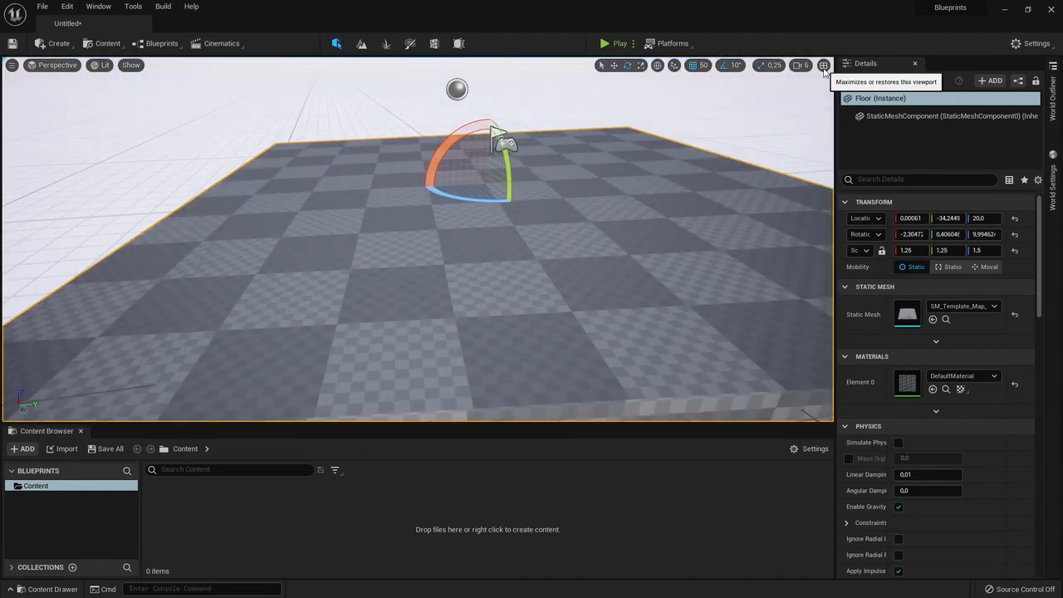
Switch to the four-viewport layout, fit the whole Floor in the orthographic wireframe views, and deselect the Floor
left_click(823, 65)
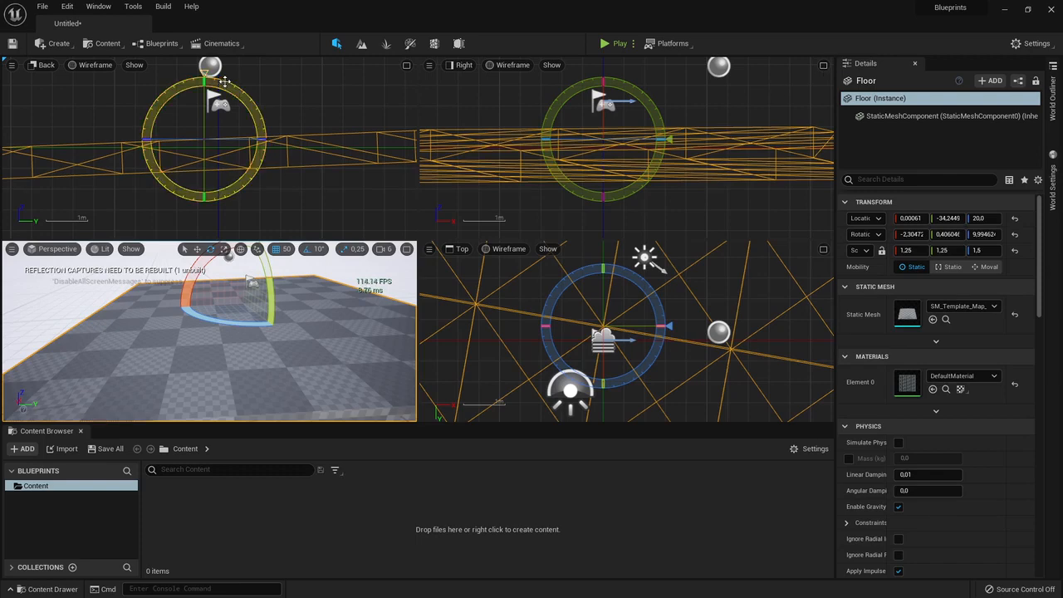
mouse_move(121, 93)
right_mouse_down()
mouse_move(149, 126)
mouse_move(122, 98)
right_mouse_up()
right_click_drag(497, 97, 464, 126)
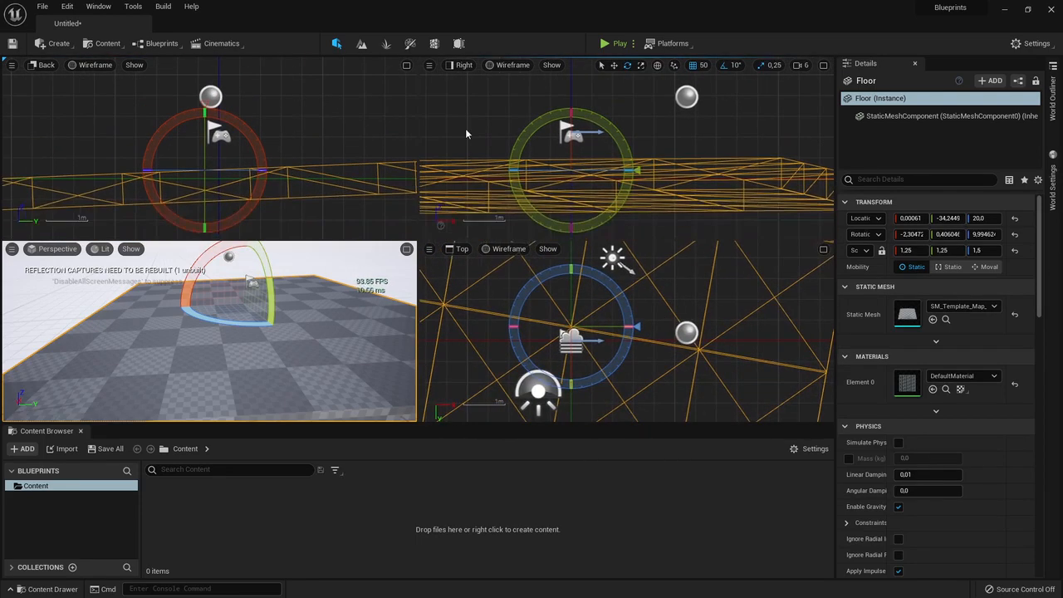
right_click_drag(512, 292, 548, 263)
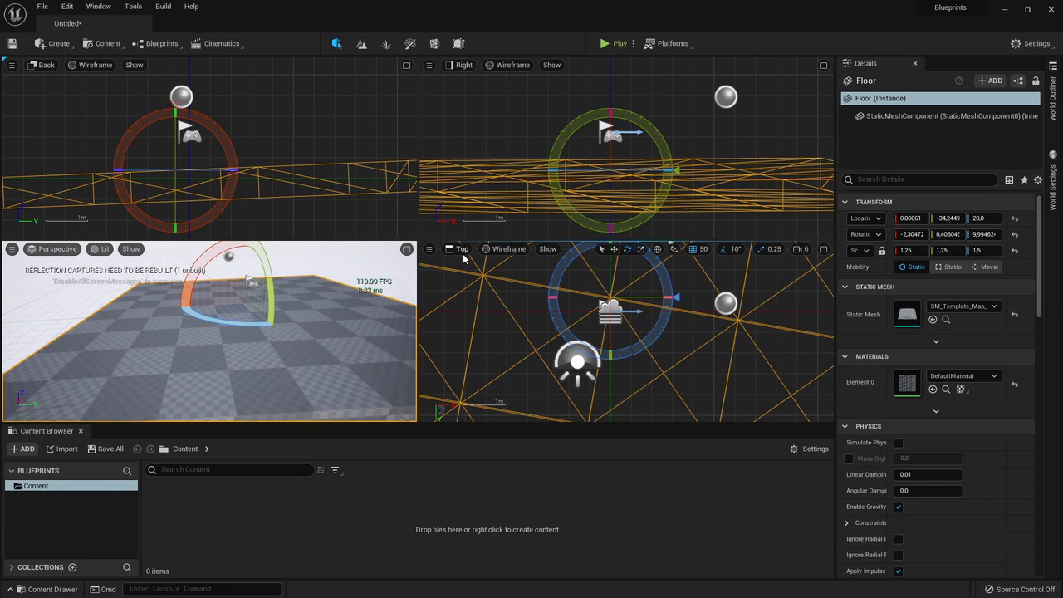
right_click_drag(618, 297, 568, 319)
scroll(640, 320, "down", 7)
scroll(644, 322, "down", 3)
right_click_drag(616, 295, 562, 314)
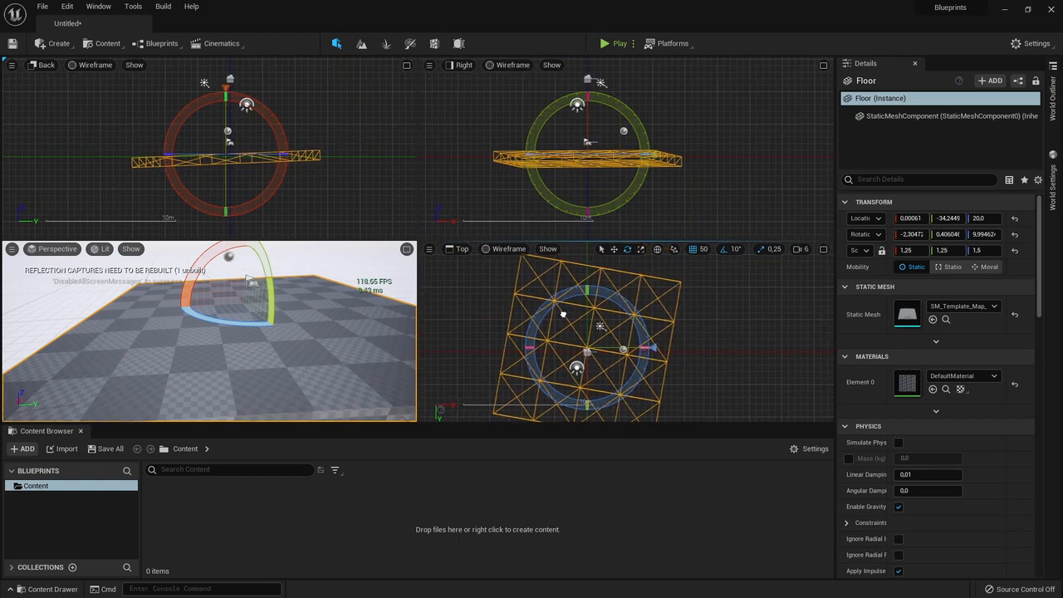
left_click(753, 105)
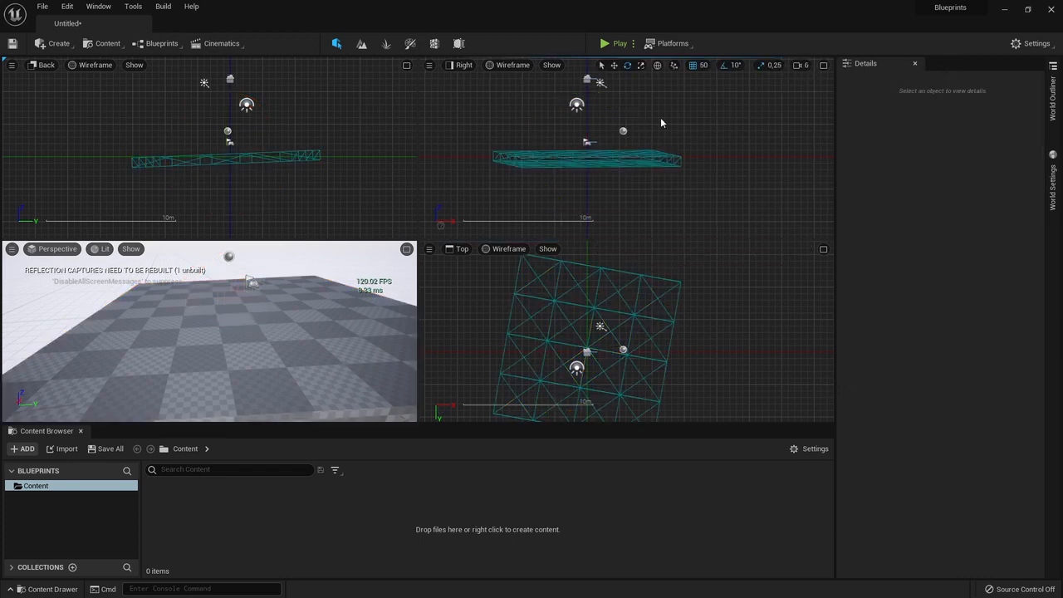
right_click_drag(655, 317, 673, 295)
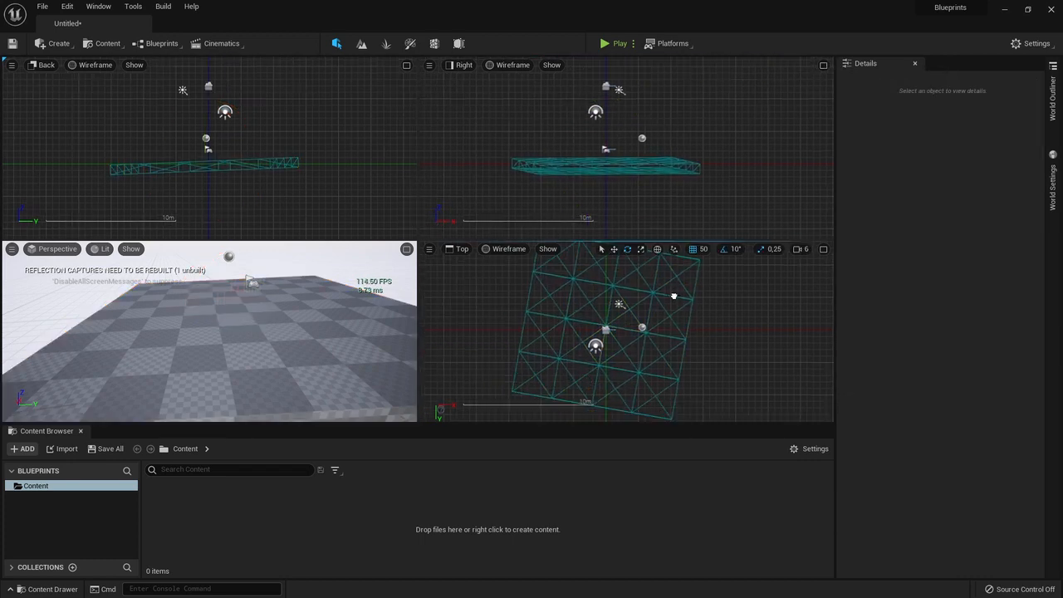
Inspect the Floor in the maximized Top view and return to a maximized Perspective view
left_click(824, 249)
right_click_drag(542, 239, 607, 258)
scroll(521, 231, "up", 3)
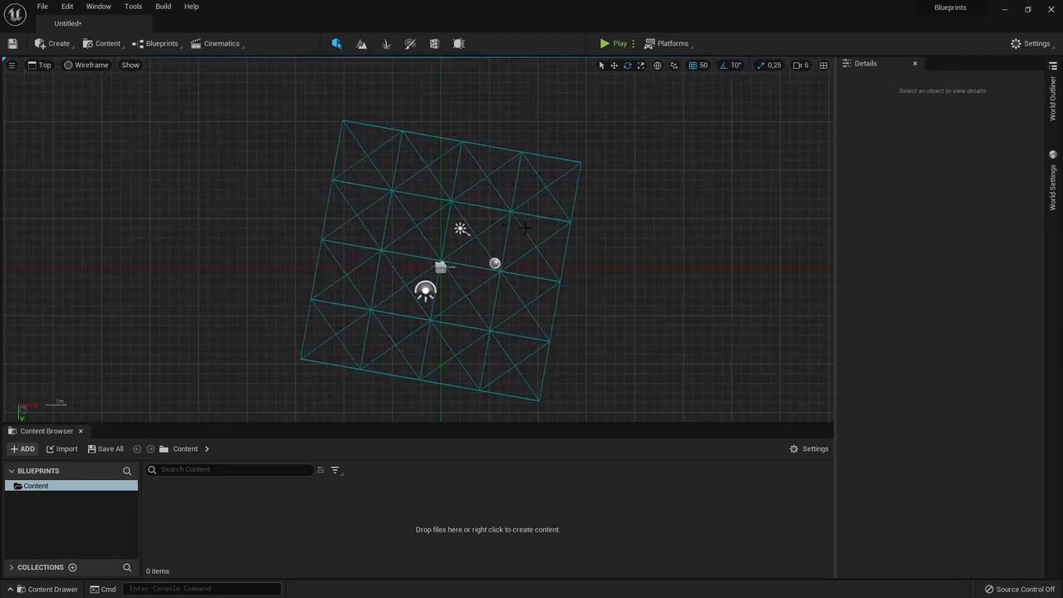
right_click_drag(533, 228, 511, 226)
left_click(824, 65)
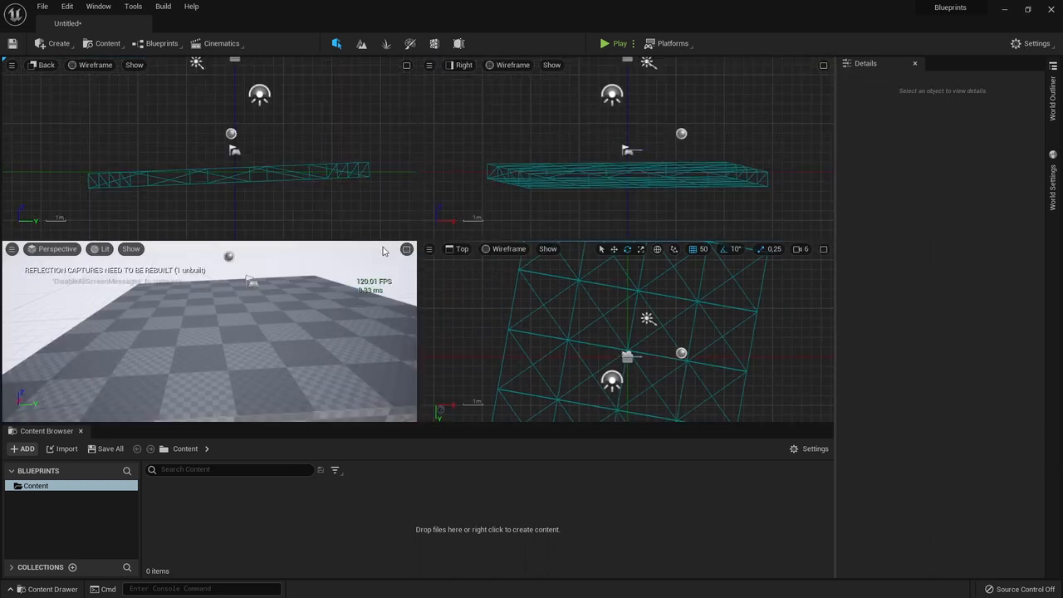
left_click(405, 249)
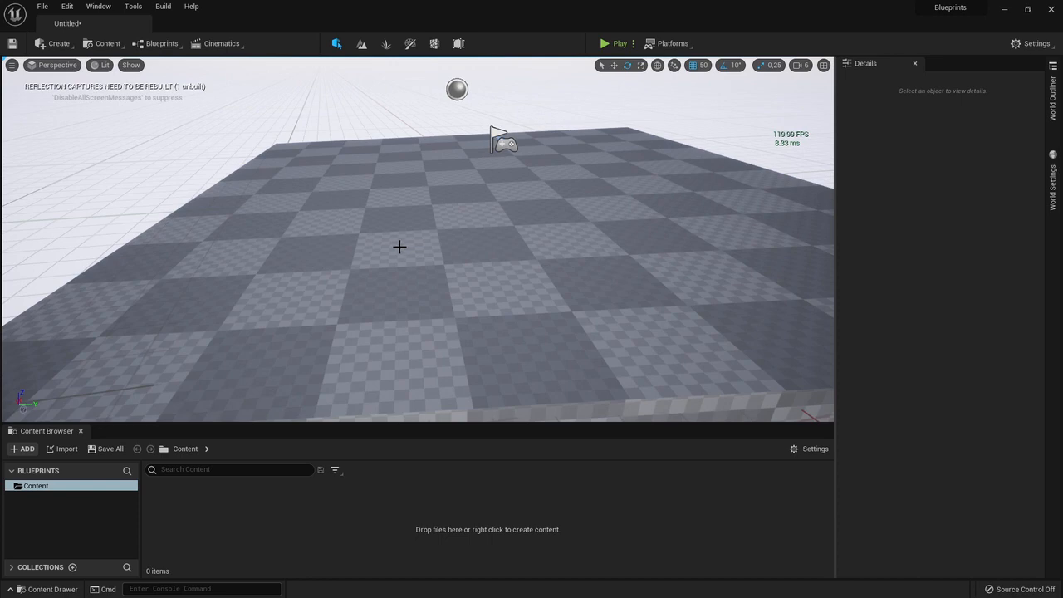
Review the level and project file commands, and fly the camera around to view the whole Floor from above
left_click(37, 12)
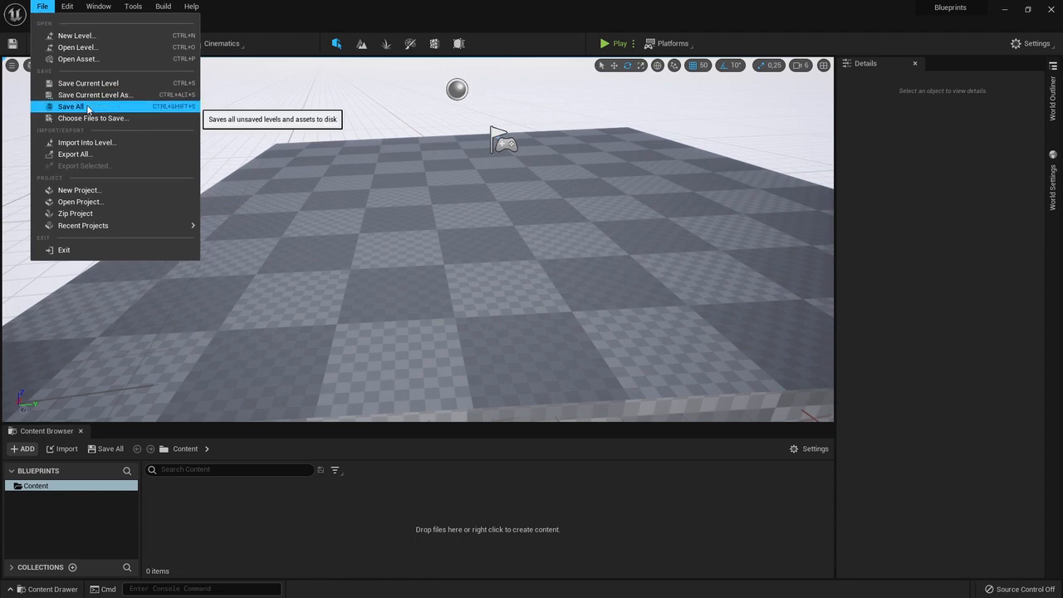
left_click(44, 8)
key("s")
right_click_drag(143, 107, 142, 107)
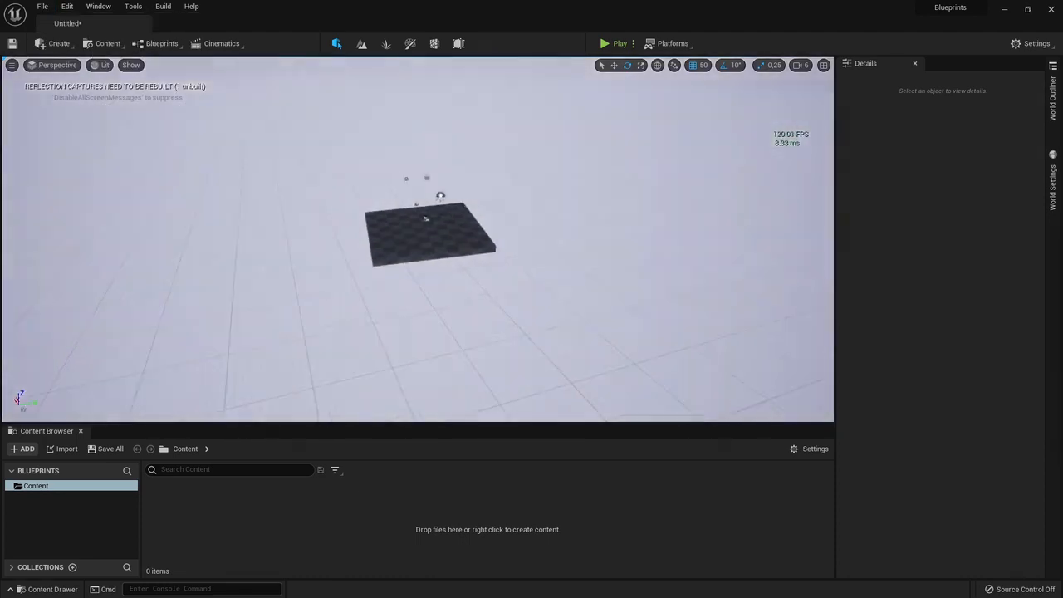
key("w")
right_click_drag(418, 239, 418, 273)
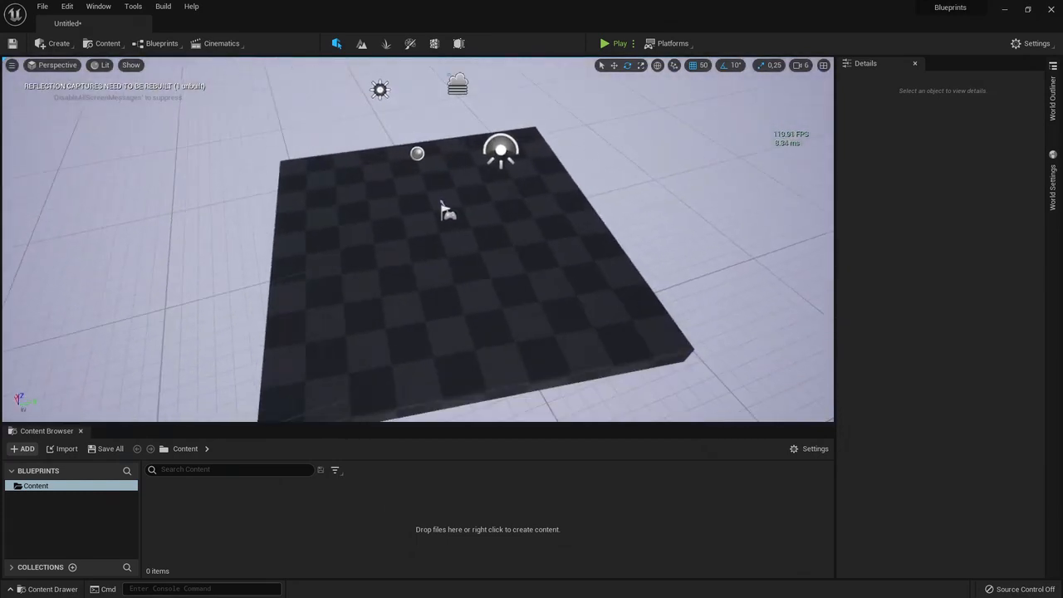
right_click_drag(471, 243, 443, 252)
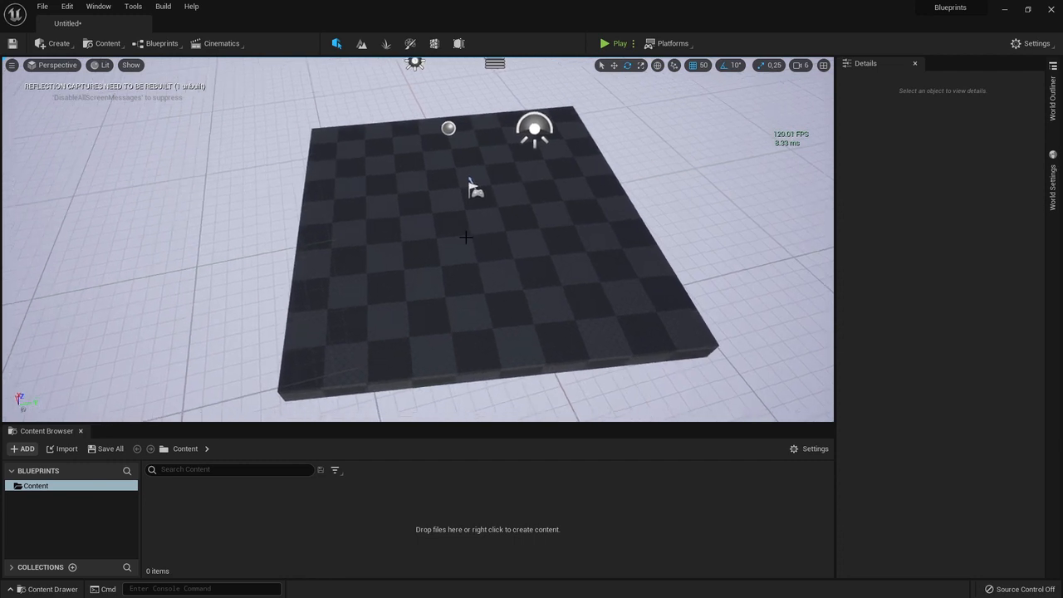